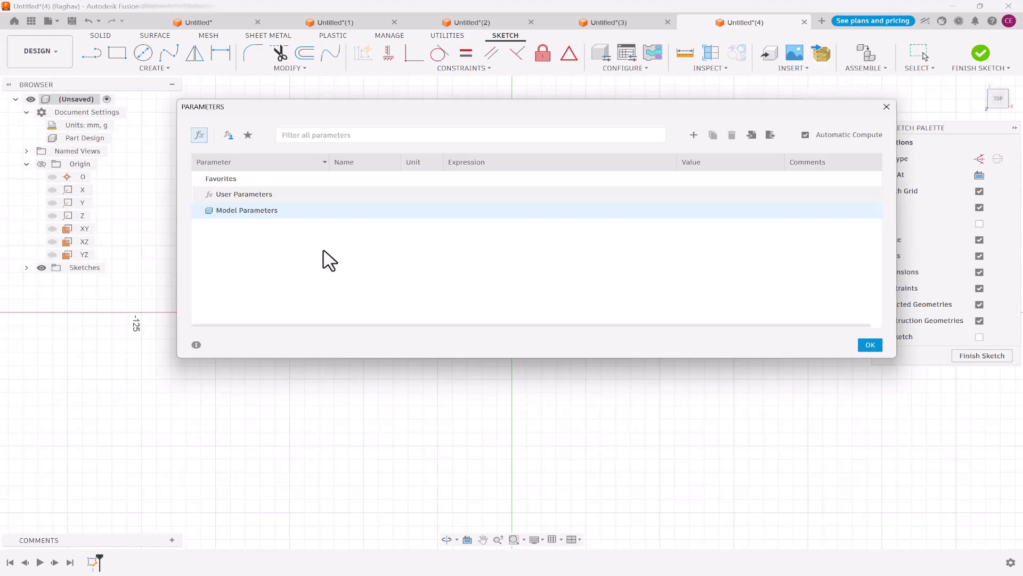
# Add a user parameter named Length in mm with the expression 120.
pyautogui.click(694, 139)
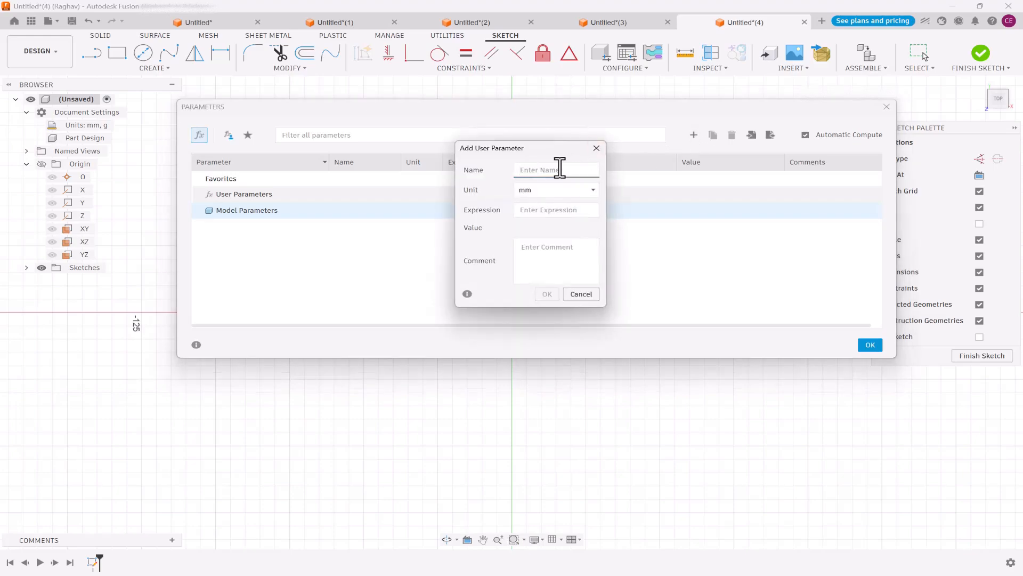
pyautogui.write('Length')
pyautogui.click(554, 210)
pyautogui.write('120')
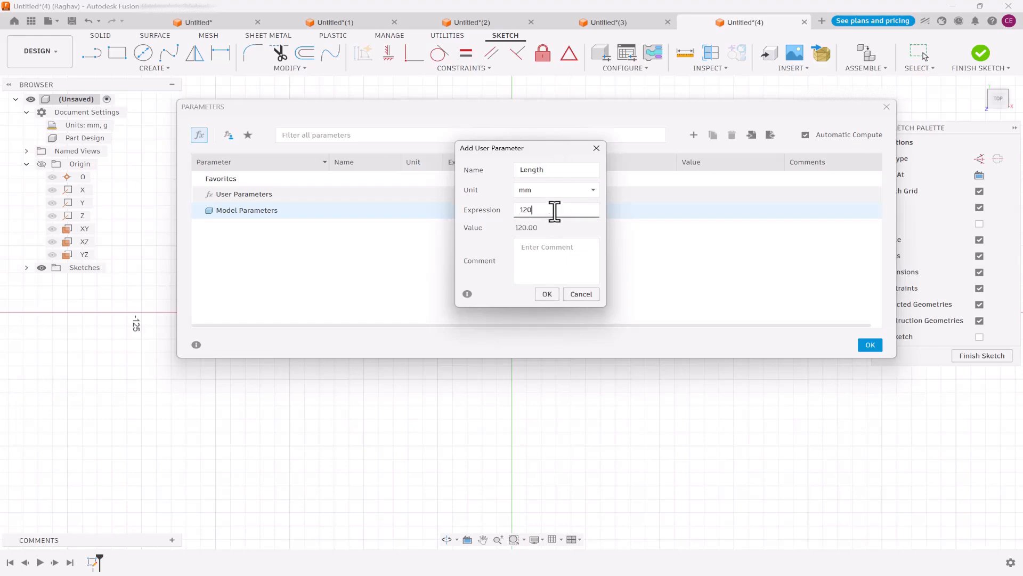
pyautogui.click(550, 296)
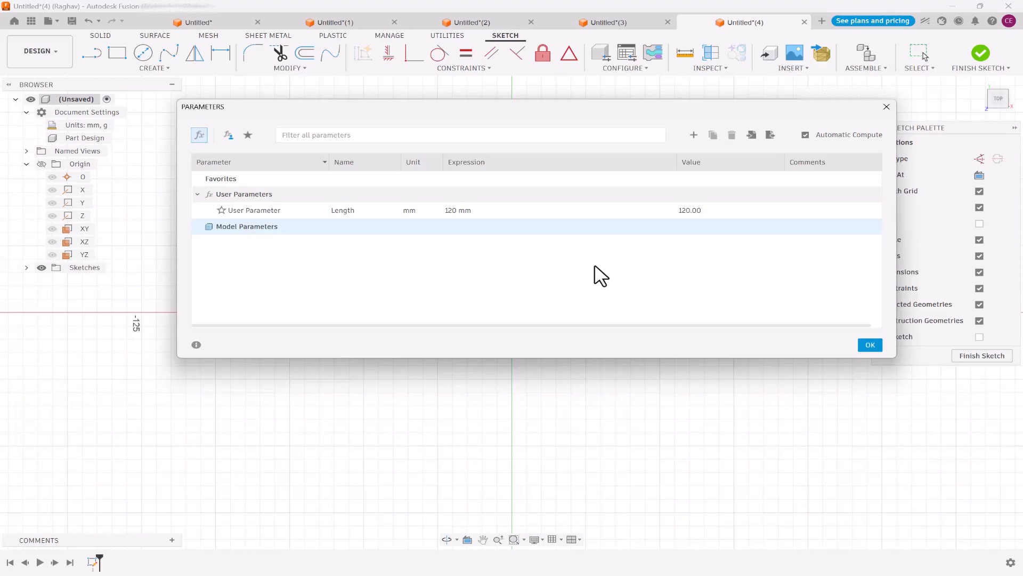
# Add a user parameter named Width in mm with the expression Length*0.6.
pyautogui.click(694, 136)
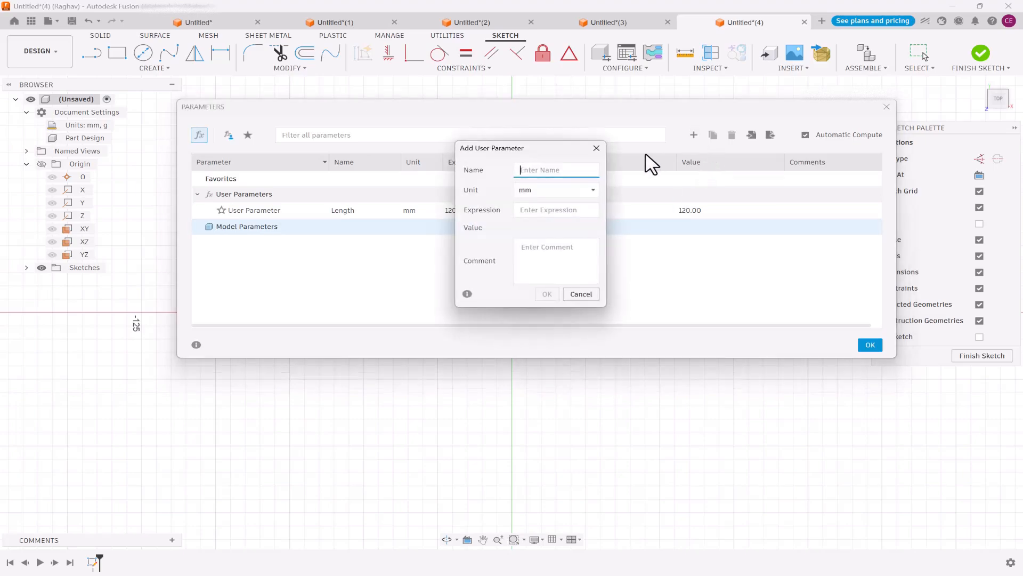
pyautogui.write('Width')
pyautogui.click(565, 209)
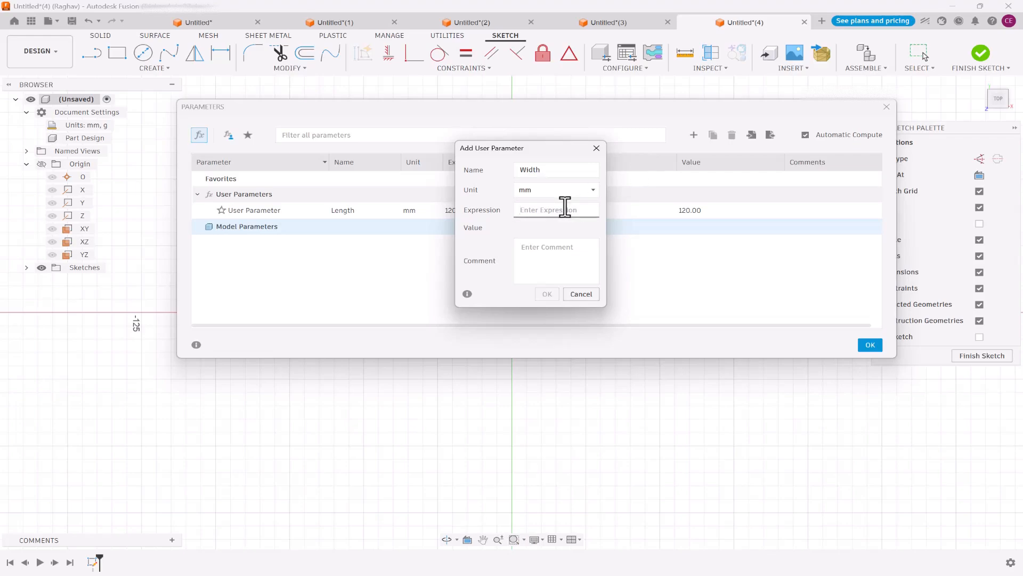
pyautogui.write('Leng')
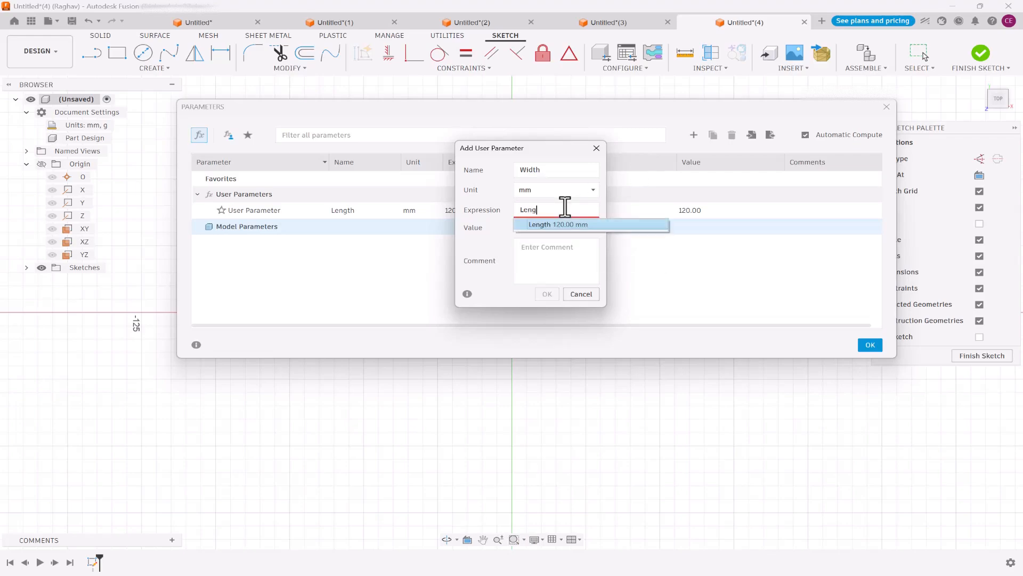
pyautogui.write('th*0.6')
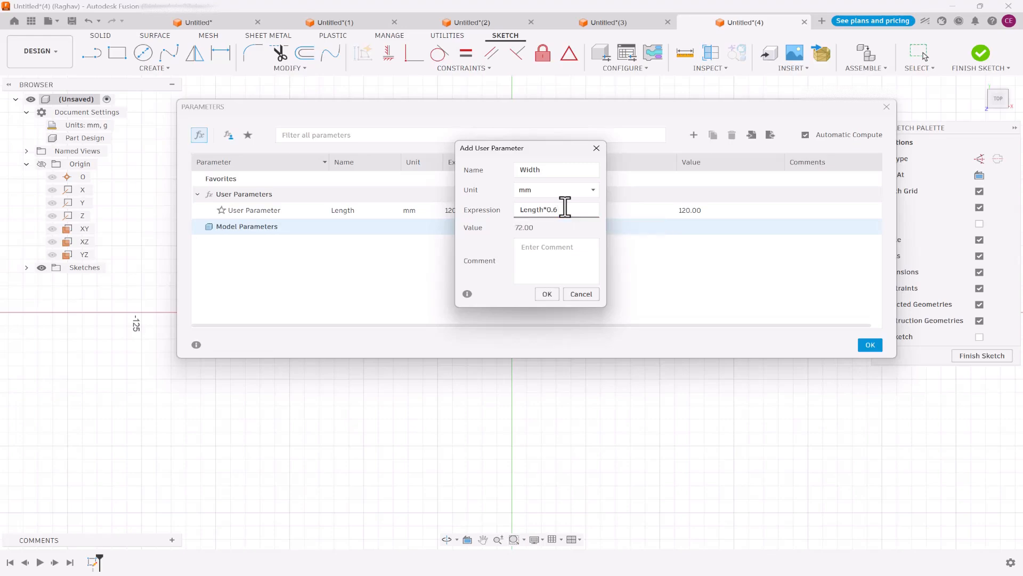
pyautogui.click(546, 293)
# Add a user parameter named Thickness in mm with the expression Width/10.
pyautogui.click(694, 135)
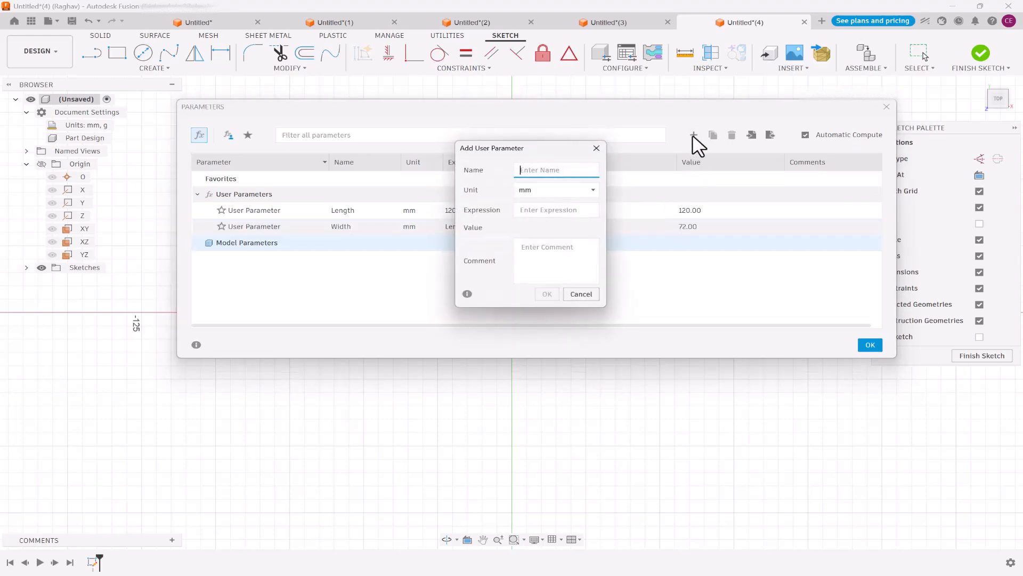
pyautogui.write('Thickness')
pyautogui.click(564, 209)
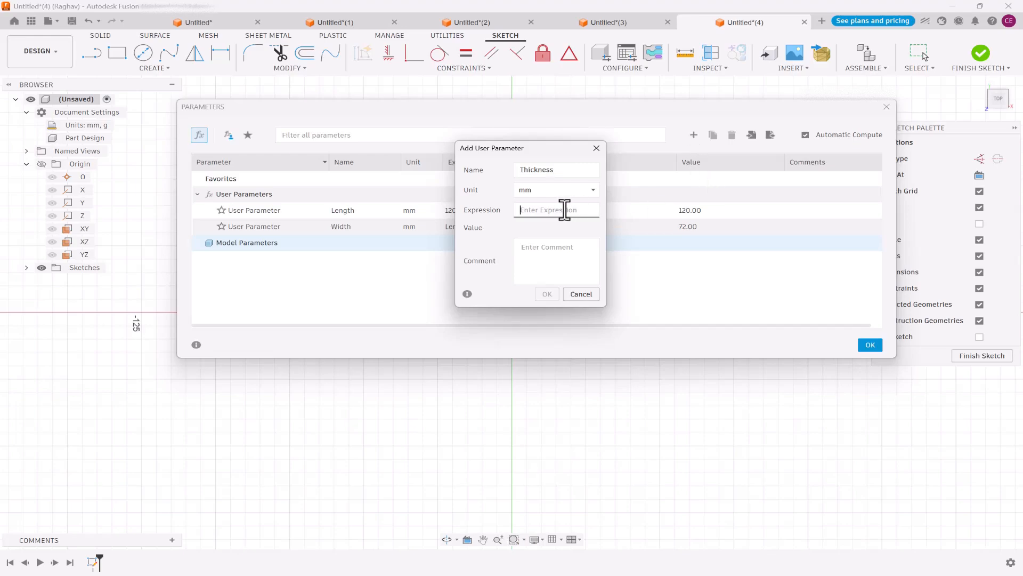
pyautogui.write('W')
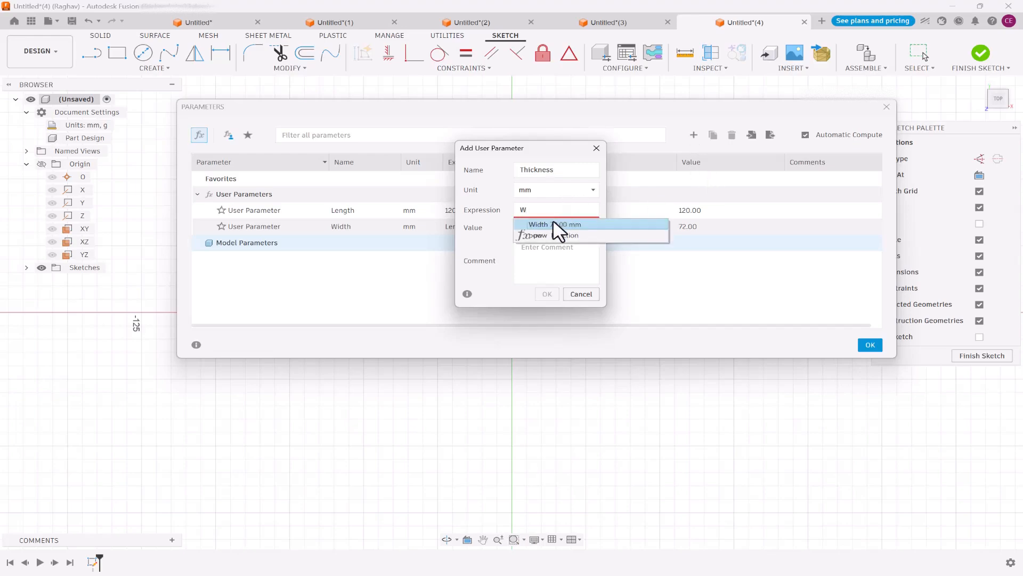
pyautogui.click(553, 223)
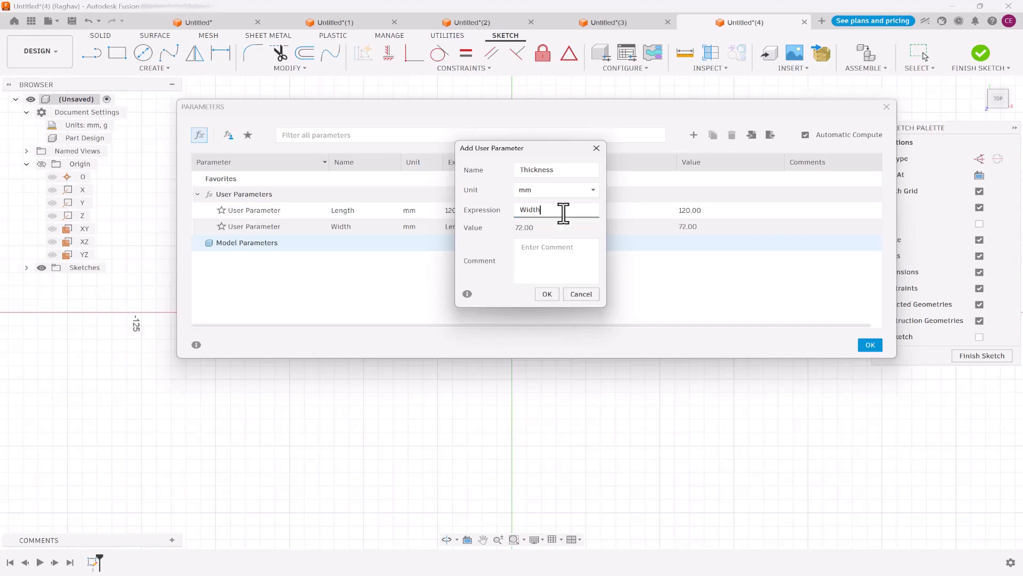
pyautogui.write('/10')
pyautogui.click(548, 294)
# Add a user parameter named Boss_Dia in mm with the expression Width/3.
pyautogui.click(694, 135)
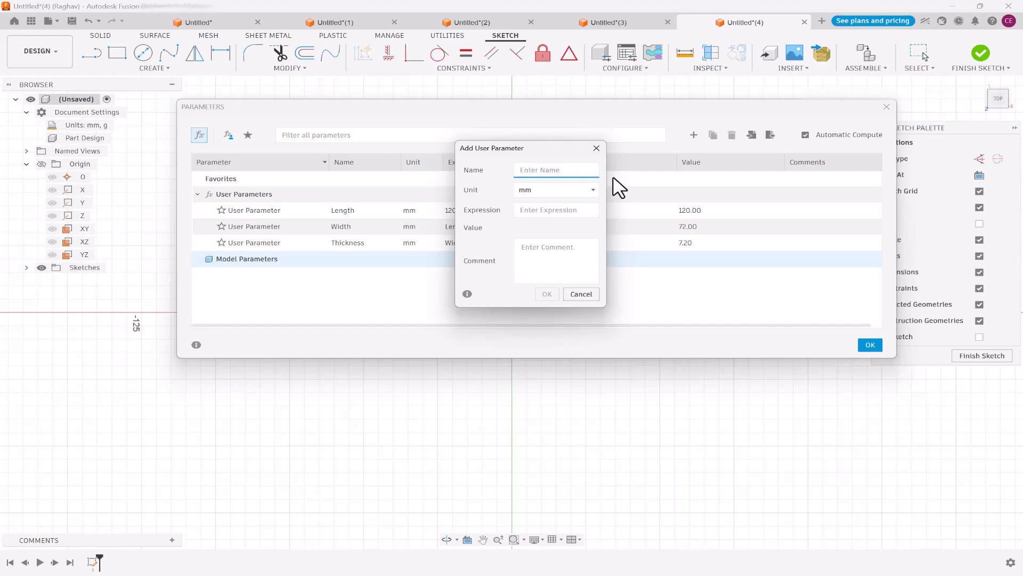
pyautogui.write('Boss_Dia')
pyautogui.click(558, 209)
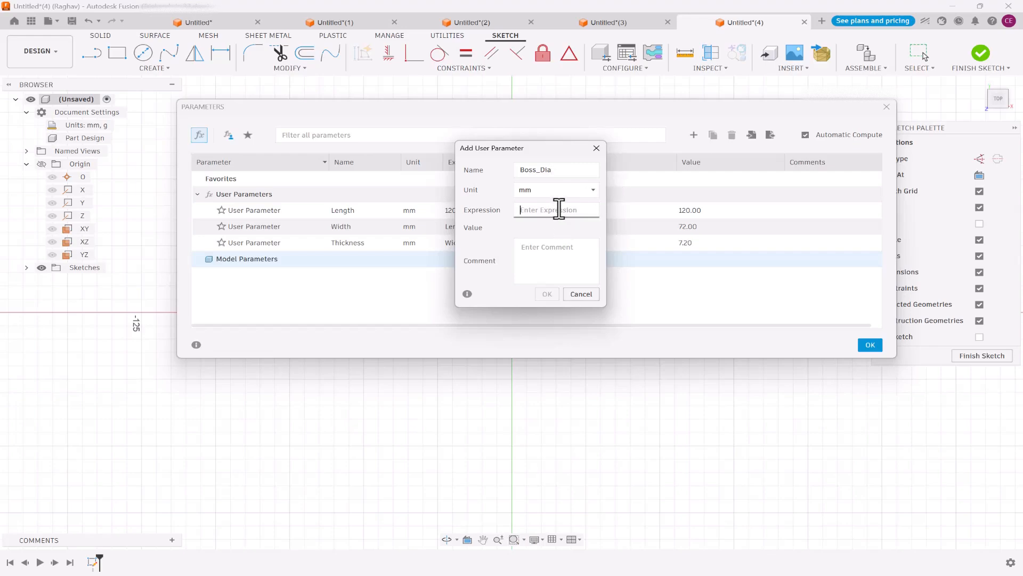
pyautogui.write('W')
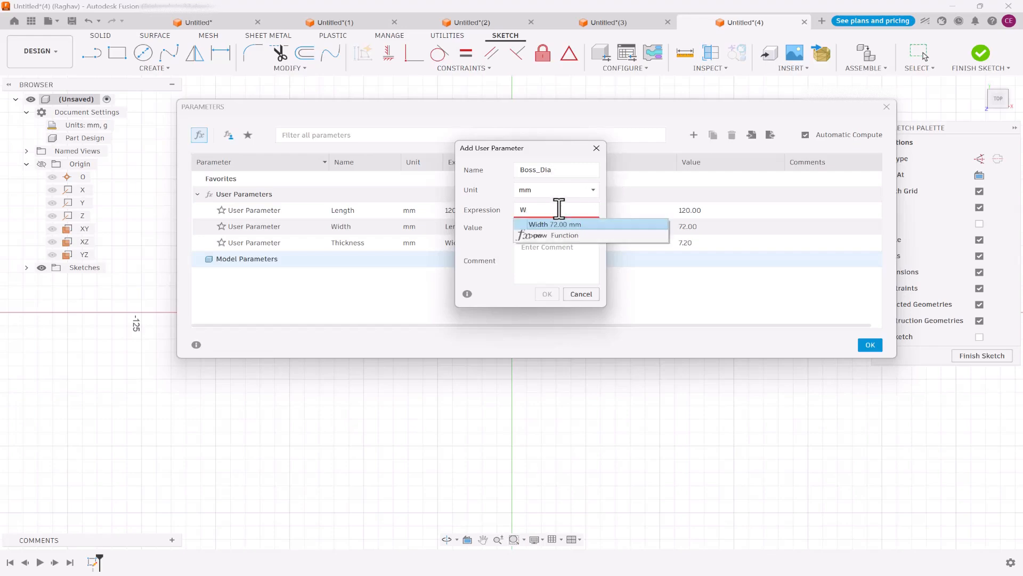
pyautogui.click(558, 224)
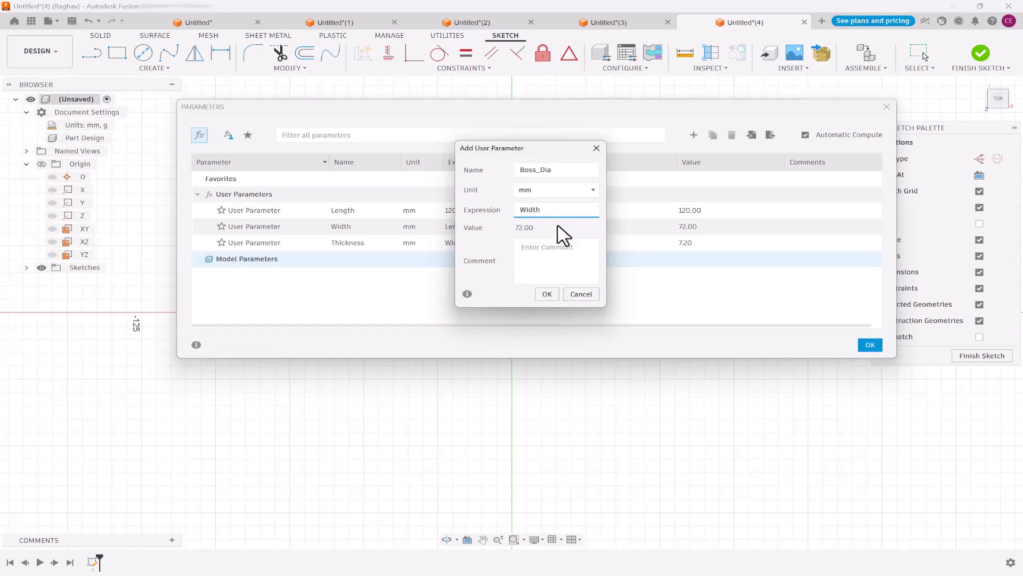
pyautogui.write('/3')
pyautogui.press('Return')
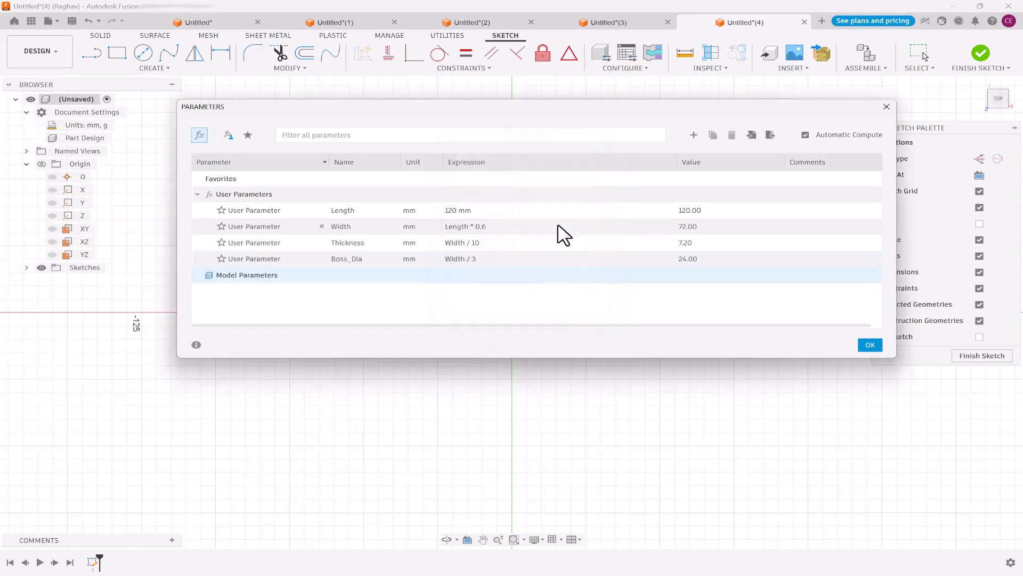
# Add a user parameter named Boss_Height in mm with the expression Thickness * 2.
pyautogui.click(693, 136)
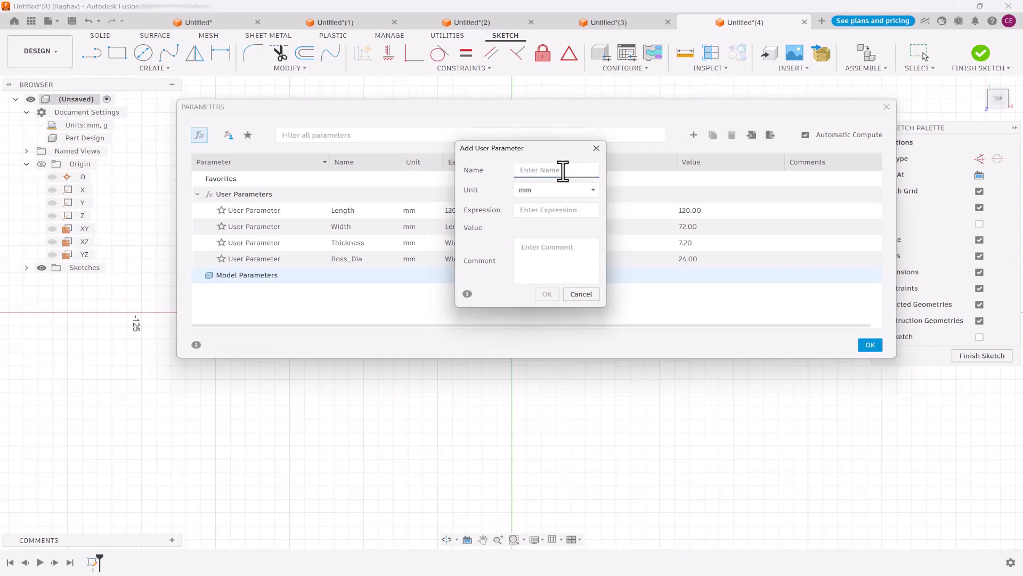
pyautogui.write('Boss_Height')
pyautogui.click(549, 210)
pyautogui.write('T')
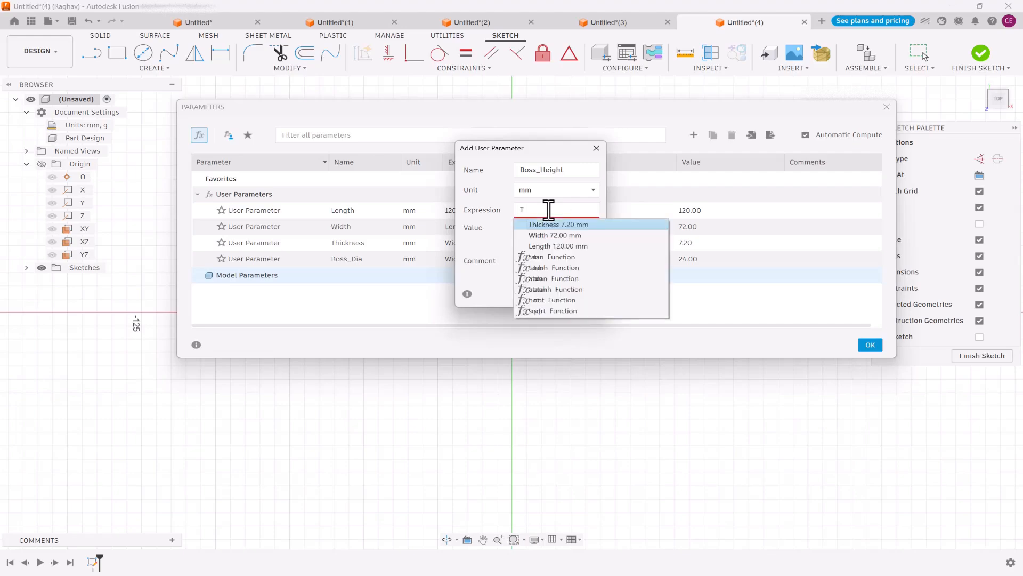
pyautogui.click(555, 224)
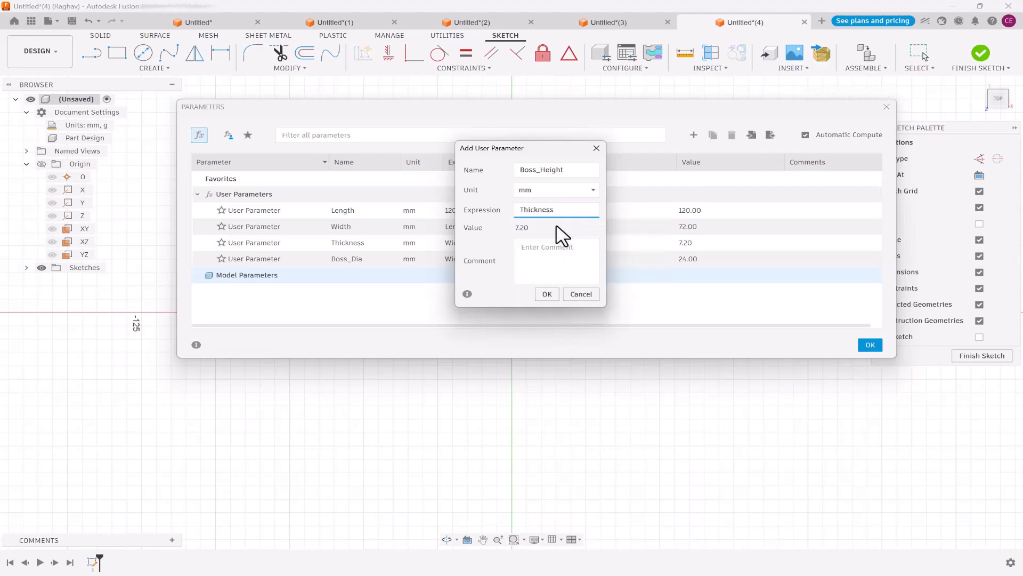
pyautogui.write('* 2')
pyautogui.press('Return')
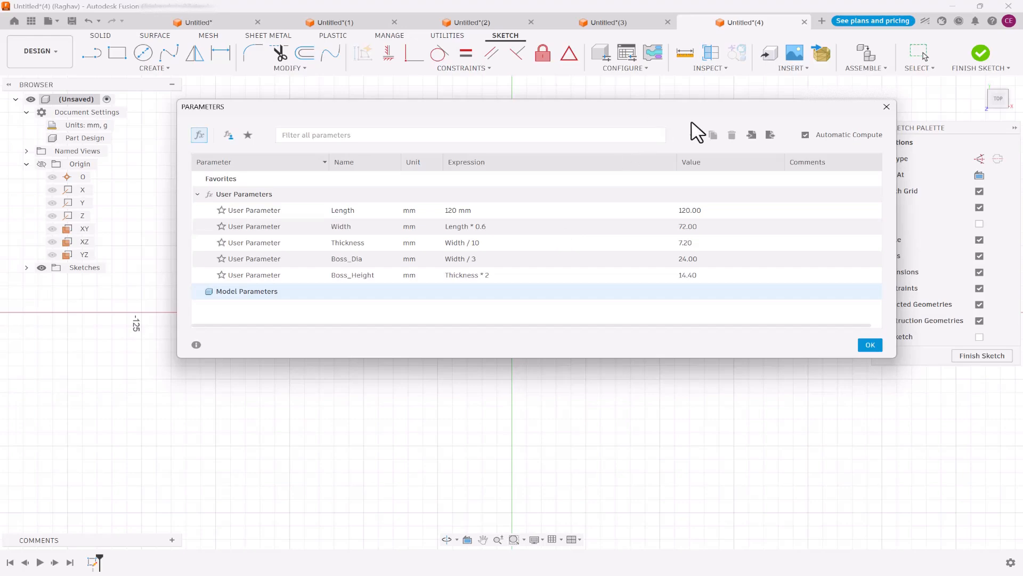
# Add a user parameter named Hole_Dia in mm with the expression Boss_Dia / 2, and accept the parameter list.
pyautogui.click(694, 135)
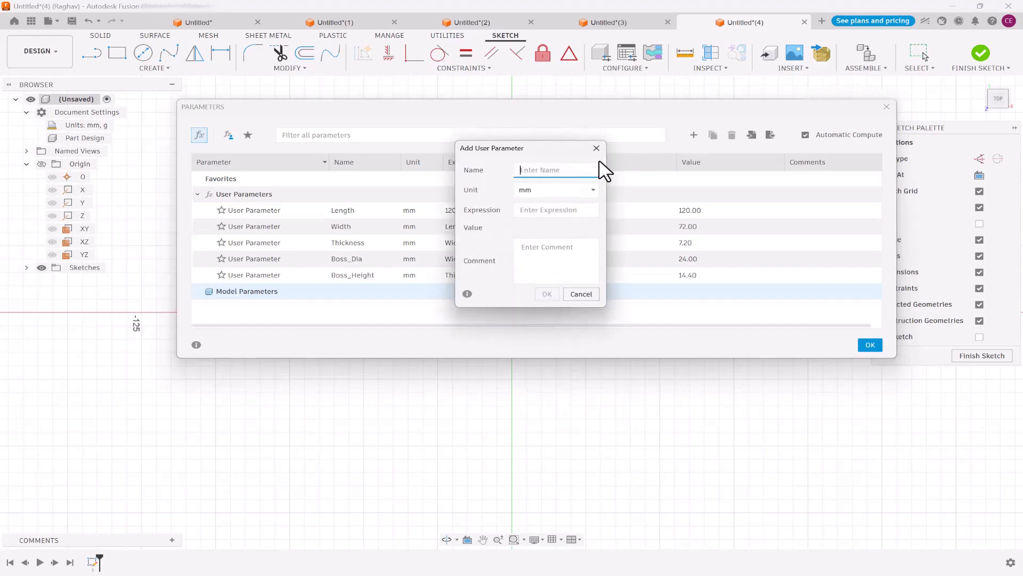
pyautogui.write('Hole_Dia')
pyautogui.click(554, 209)
pyautogui.write('Boss')
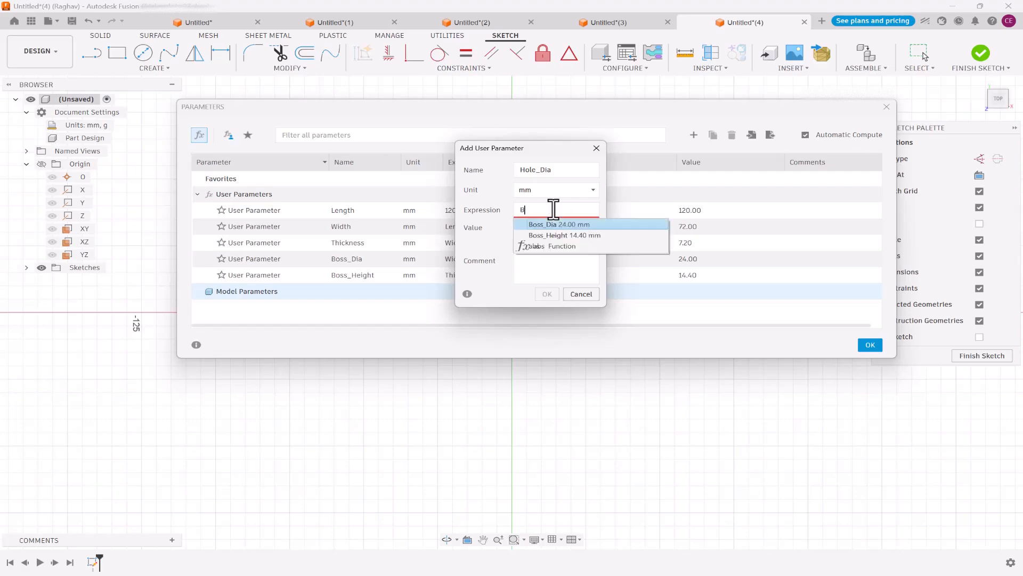
pyautogui.click(555, 224)
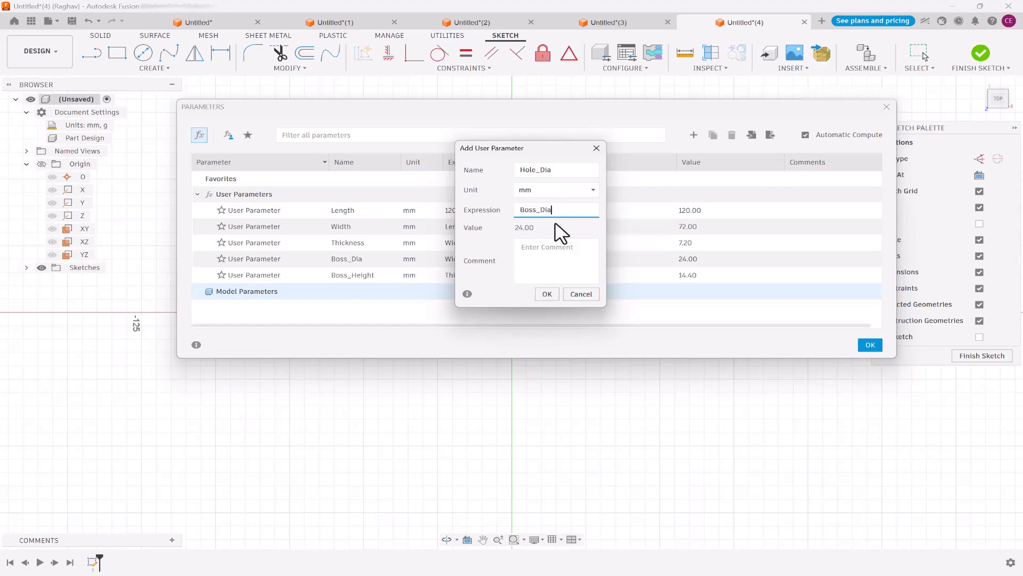
pyautogui.write('/ 2')
pyautogui.press('Return')
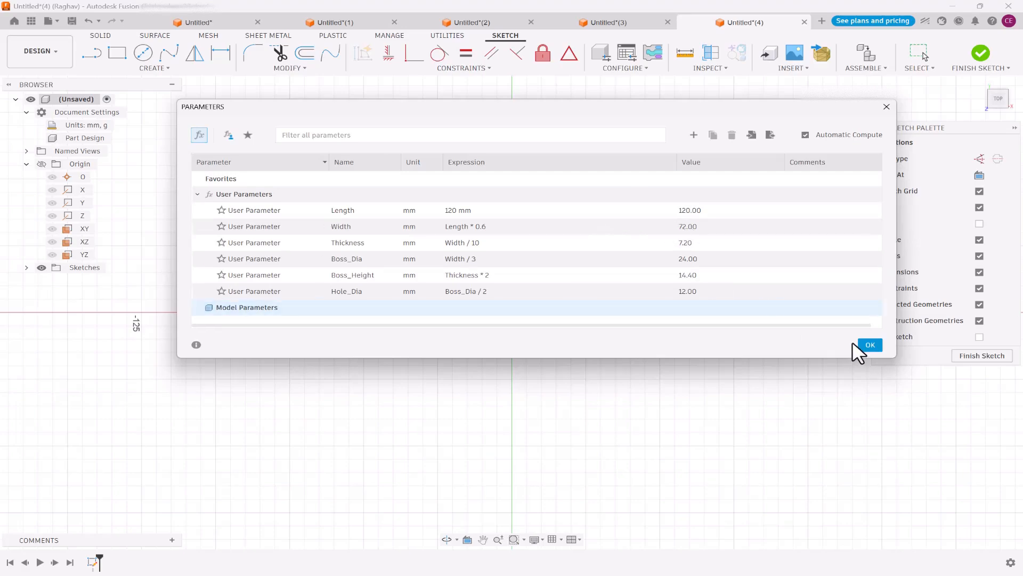
pyautogui.click(866, 344)
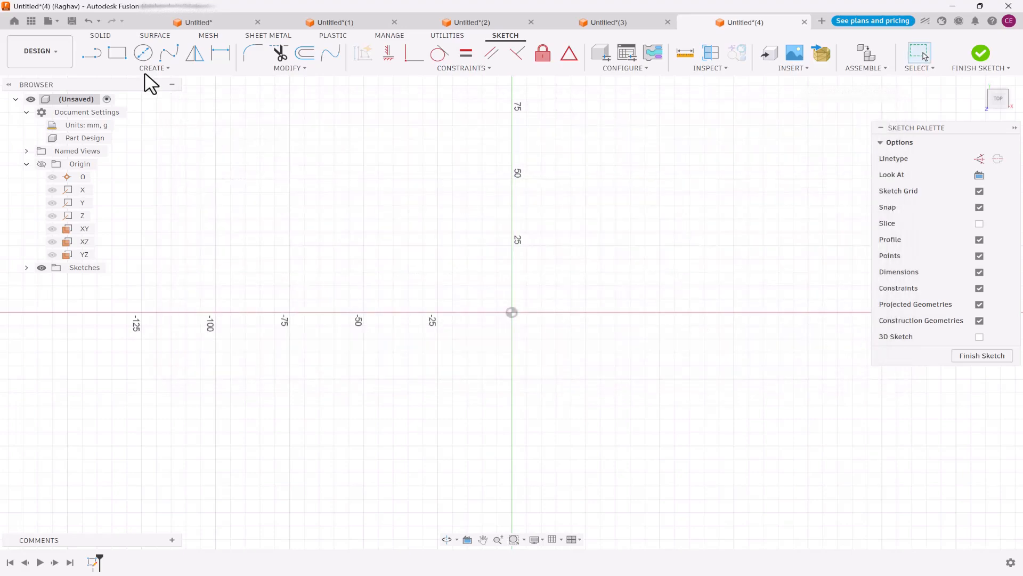
# Sketch a center rectangle on the origin, wider than tall and about 40 mm high.
pyautogui.click(119, 53)
pyautogui.click(976, 175)
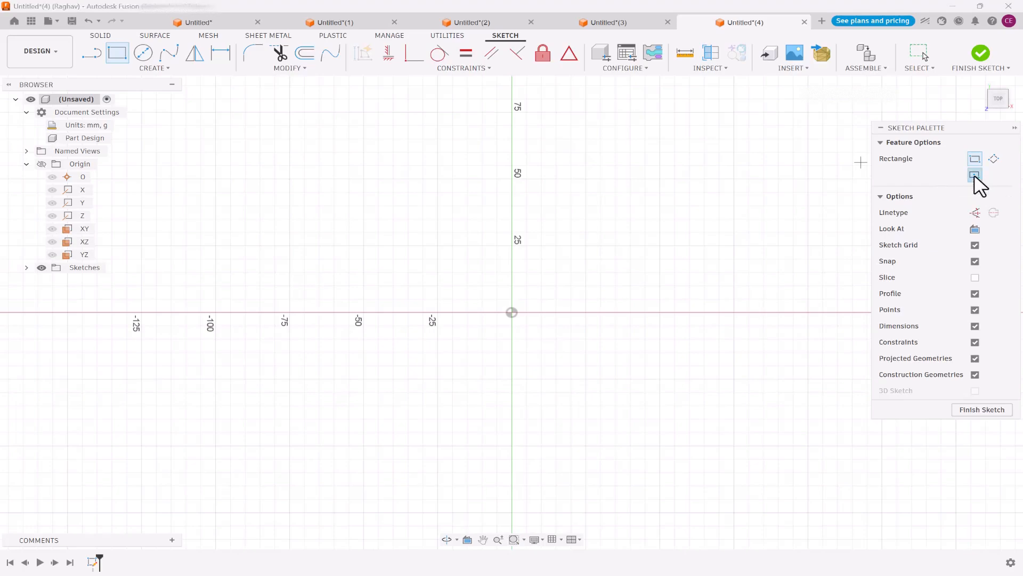
pyautogui.click(512, 312)
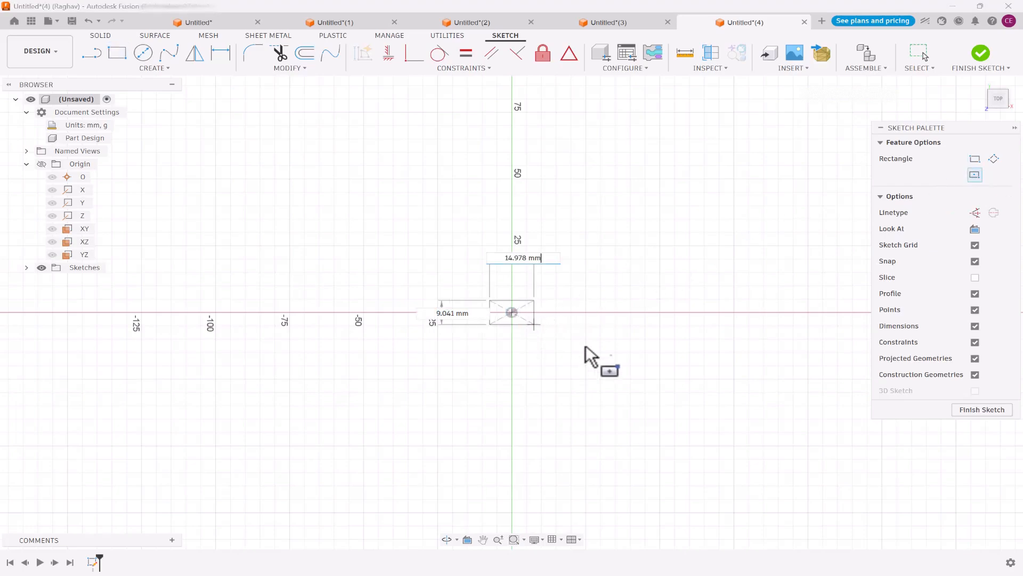
pyautogui.click(615, 366)
pyautogui.press('Escape')
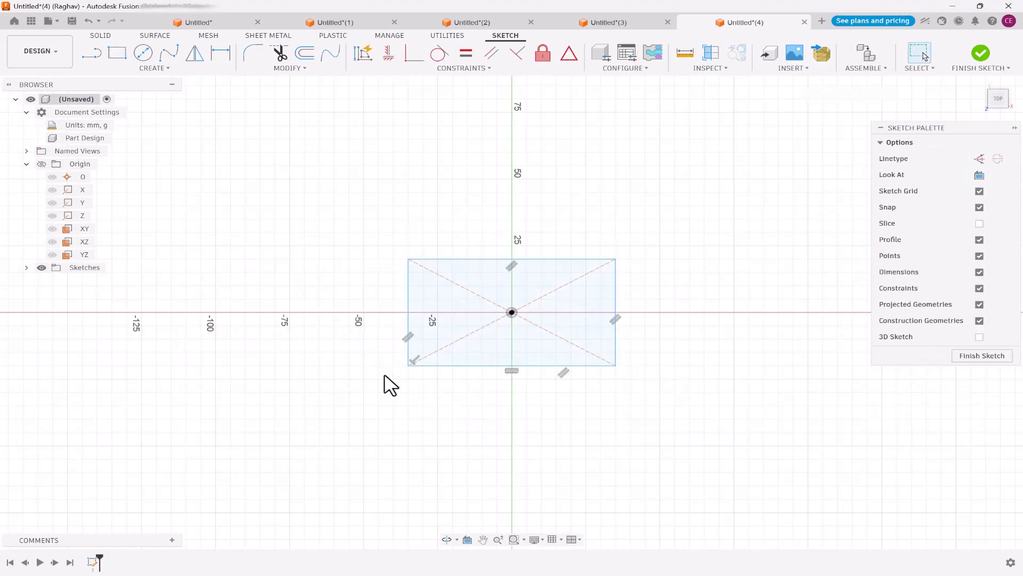
# Place a vertical dimension on the rectangle's left side, just outside the profile.
pyautogui.press('d')
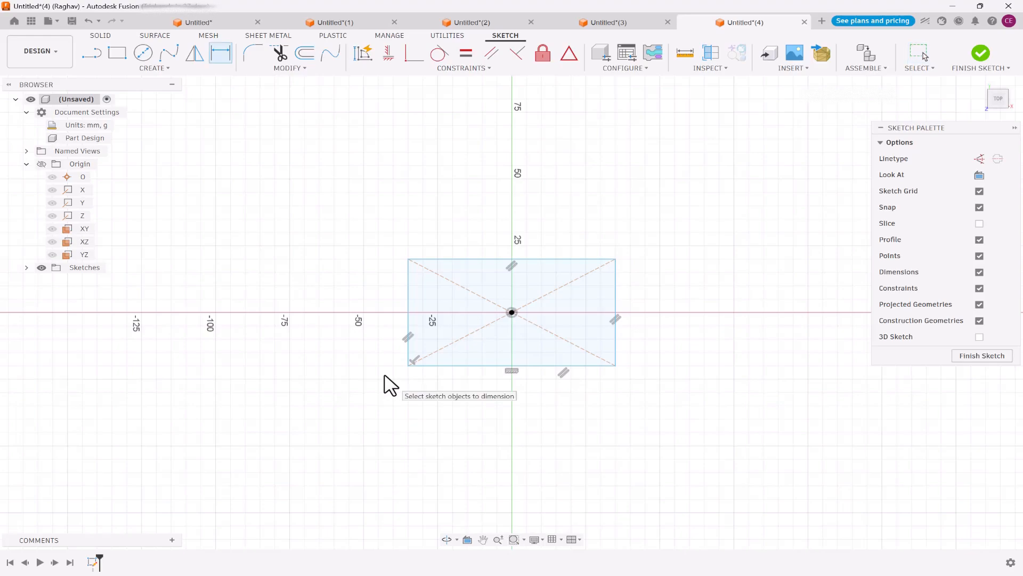
pyautogui.click(408, 320)
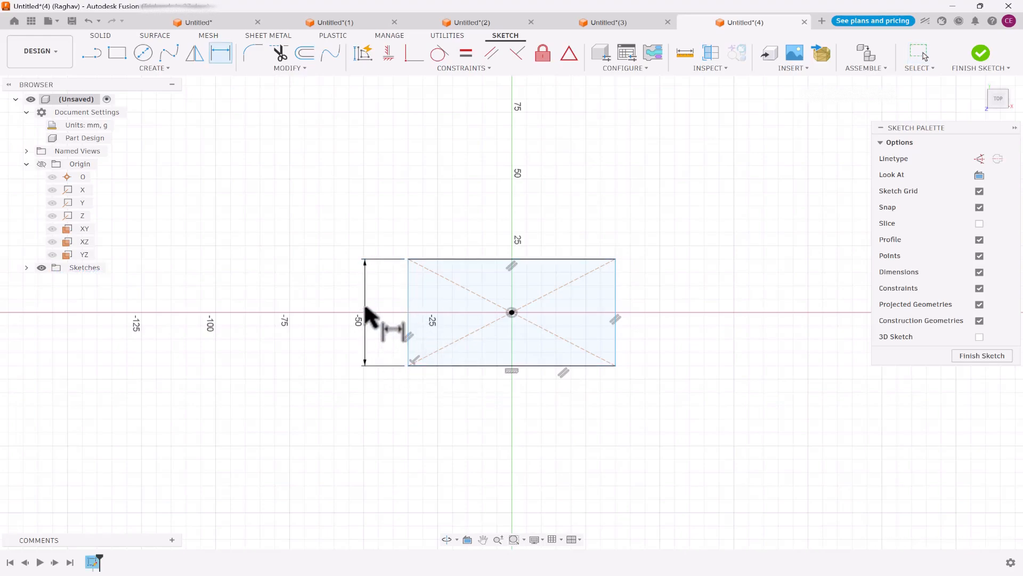
pyautogui.click(365, 308)
# Try the Length parameter as the rectangle's vertical dimension and undo that change.
pyautogui.write('le')
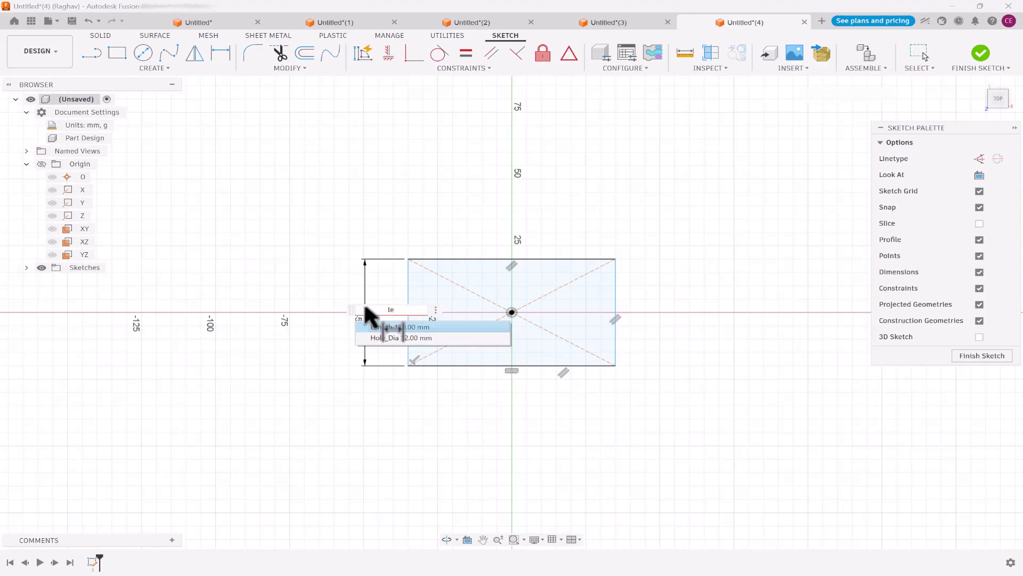
pyautogui.click(386, 327)
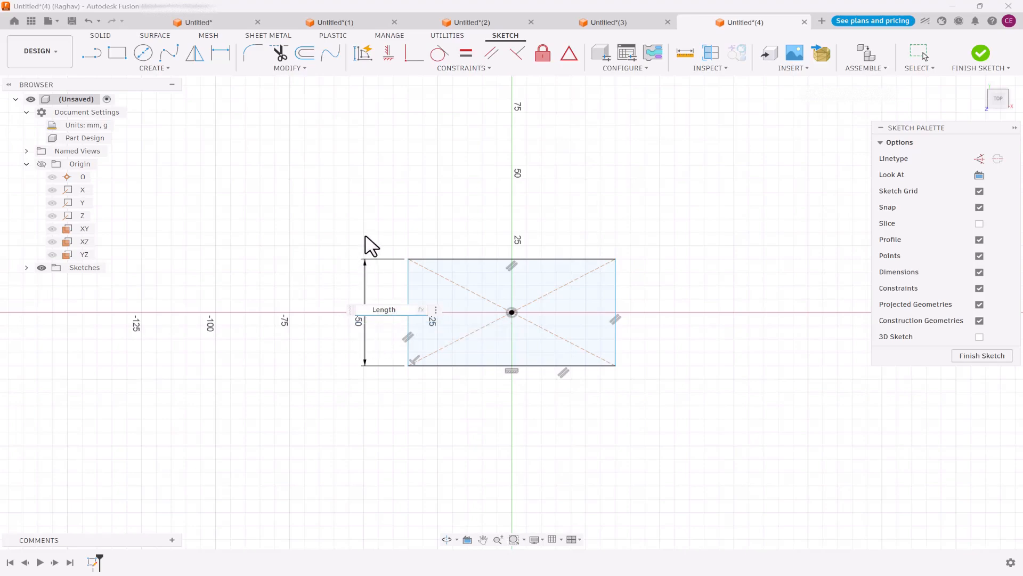
pyautogui.press('Return')
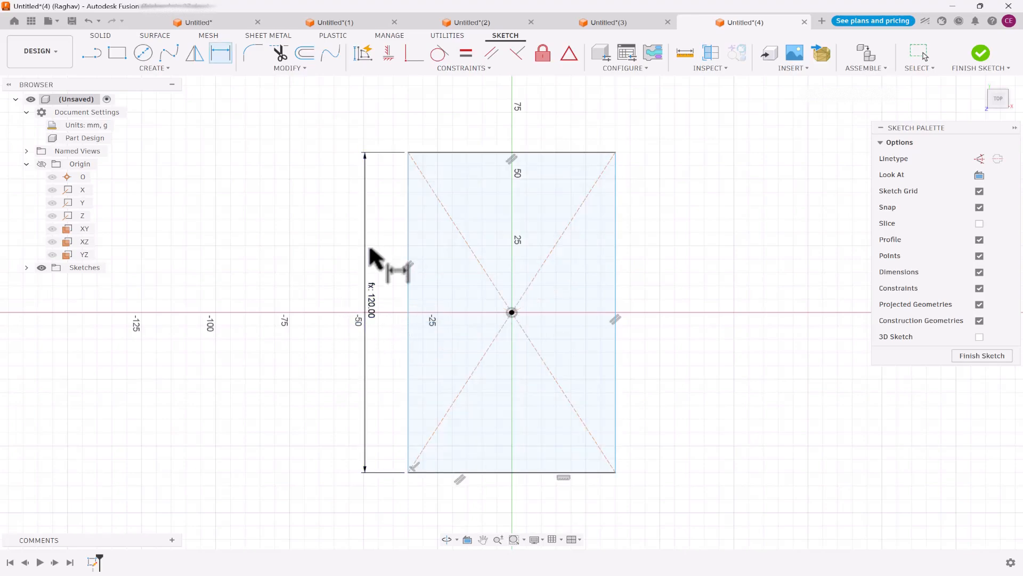
pyautogui.press('Escape')
pyautogui.hotkey('ctrl', 'z')
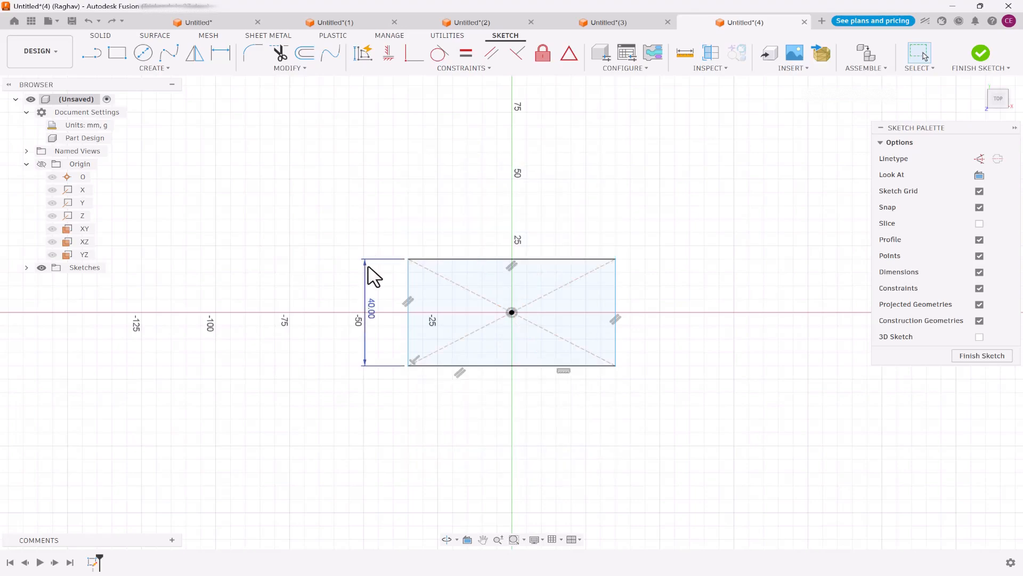
# Set the rectangle's vertical dimension to the Width parameter.
pyautogui.doubleClick(373, 309)
pyautogui.write('wi')
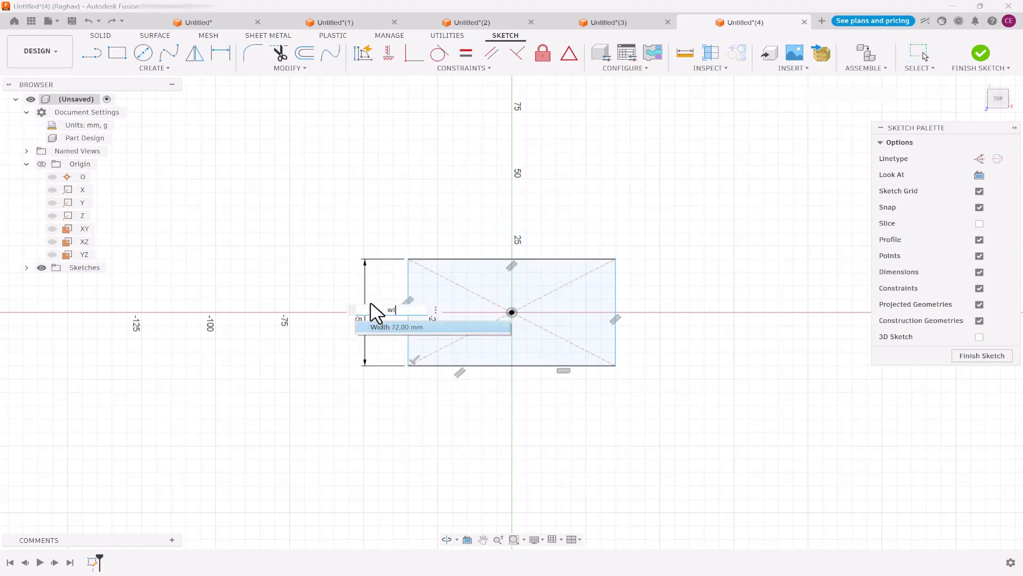
pyautogui.click(383, 329)
pyautogui.press('Return')
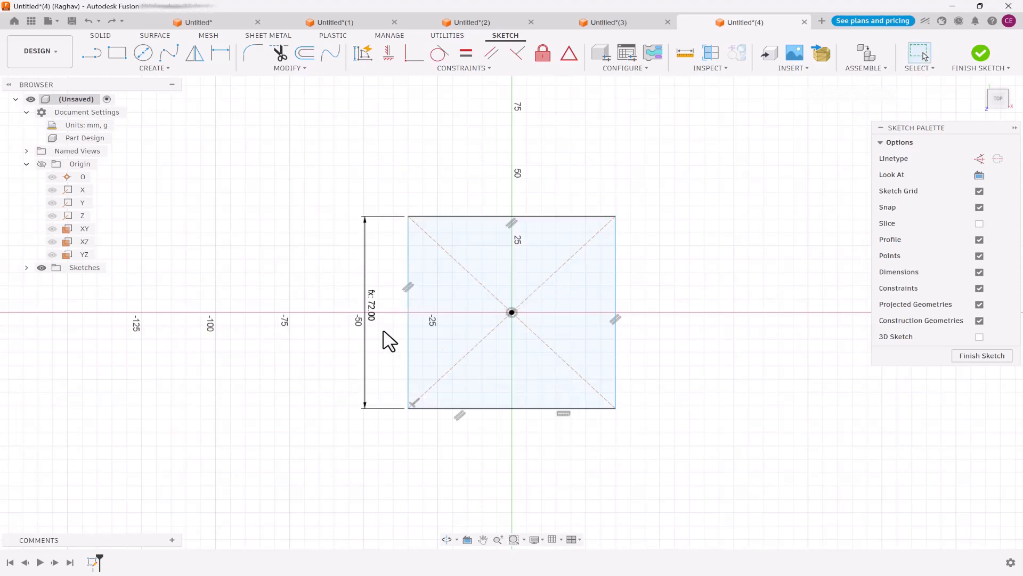
# Dimension the rectangle's lower edge with the Length parameter and finish the sketch.
pyautogui.press('d')
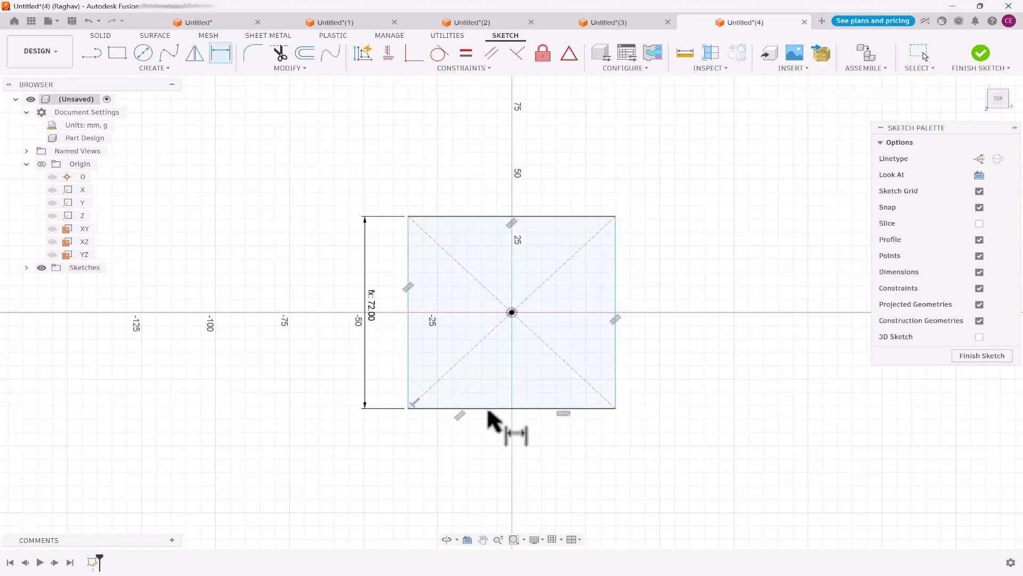
pyautogui.click(486, 423)
pyautogui.click(483, 430)
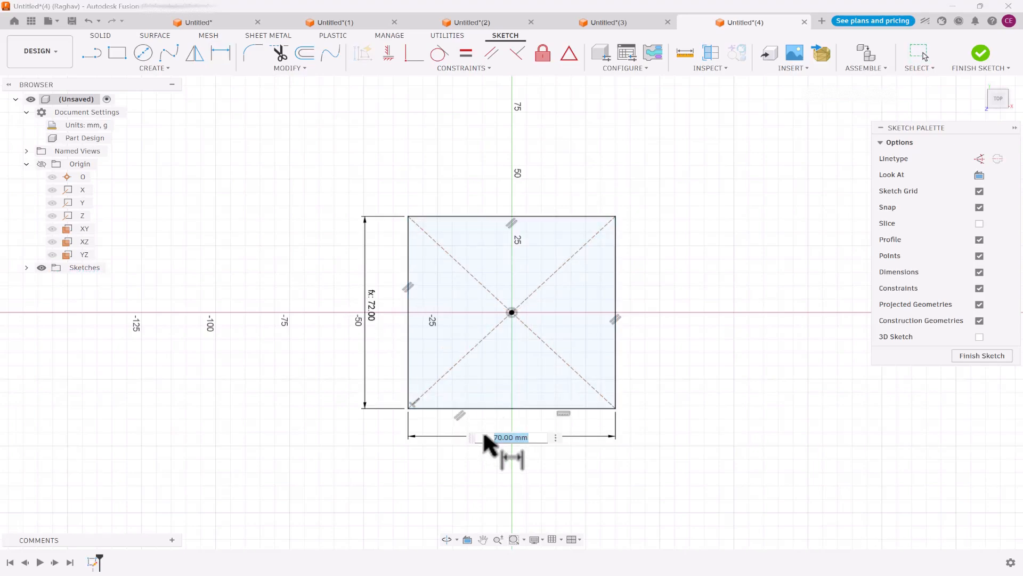
pyautogui.write('L')
pyautogui.click(505, 456)
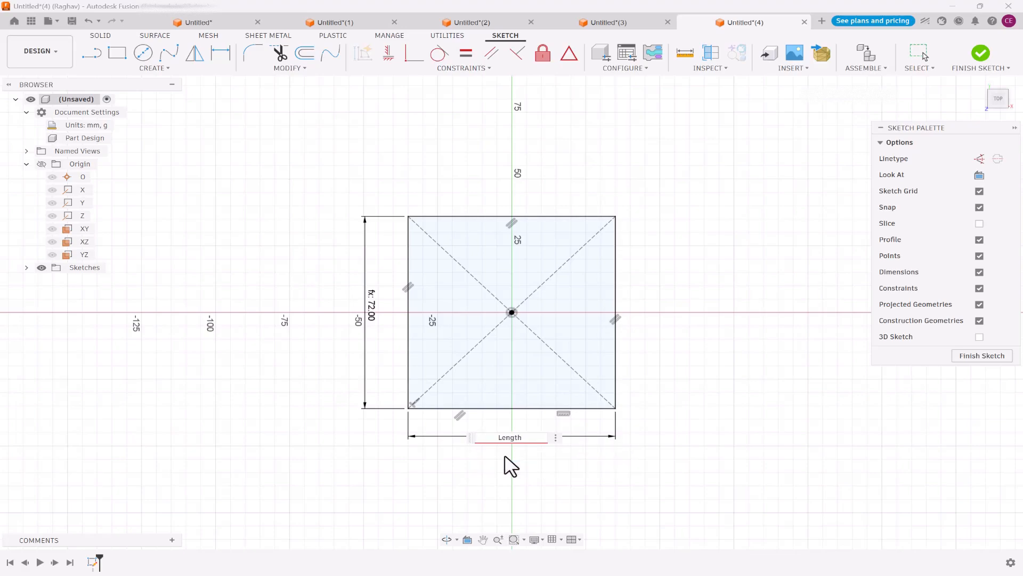
pyautogui.press('Return')
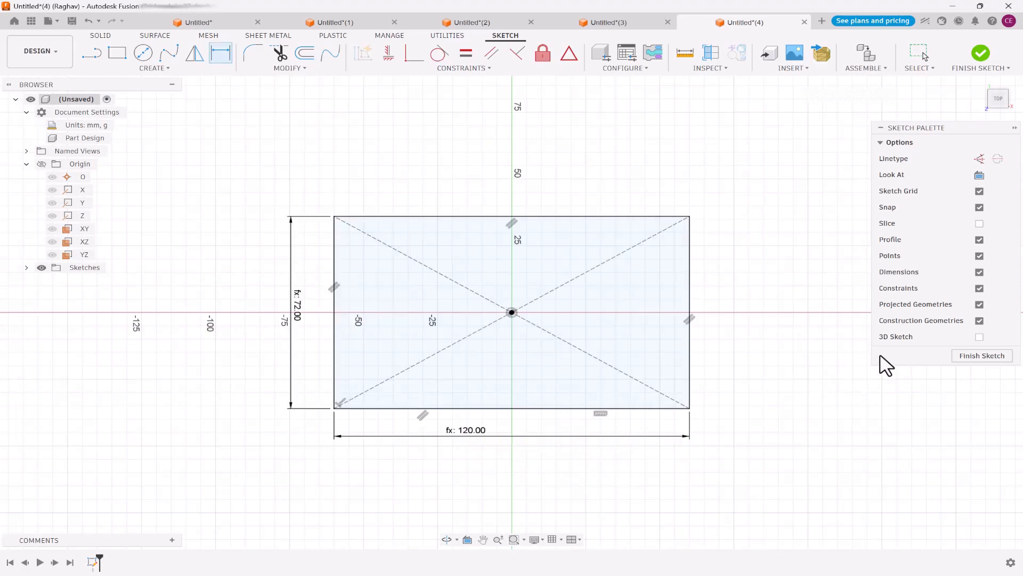
pyautogui.click(959, 357)
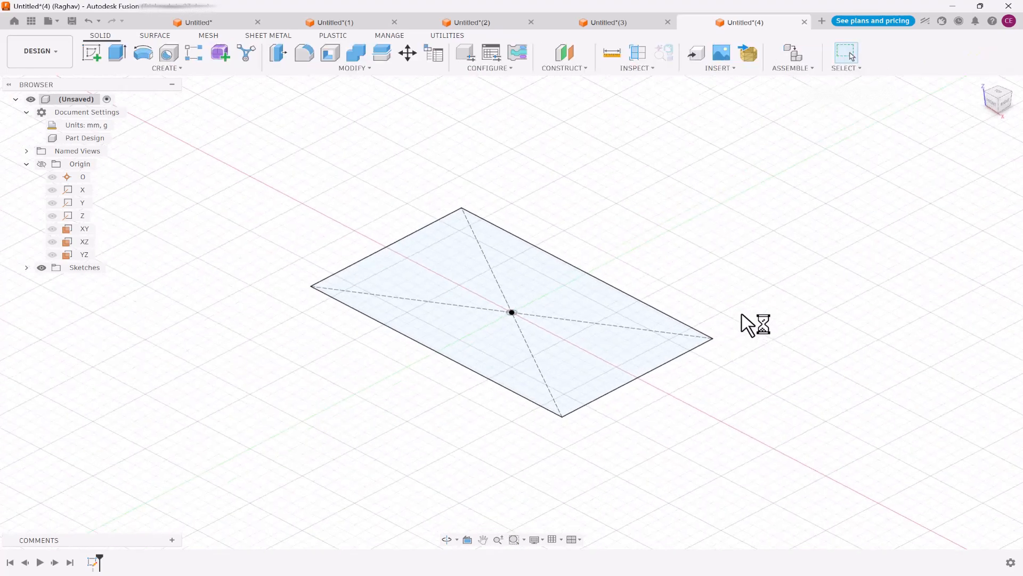
# Extrude the rectangle profile upward as a new body, using the Thickness parameter as the distance.
pyautogui.click(118, 54)
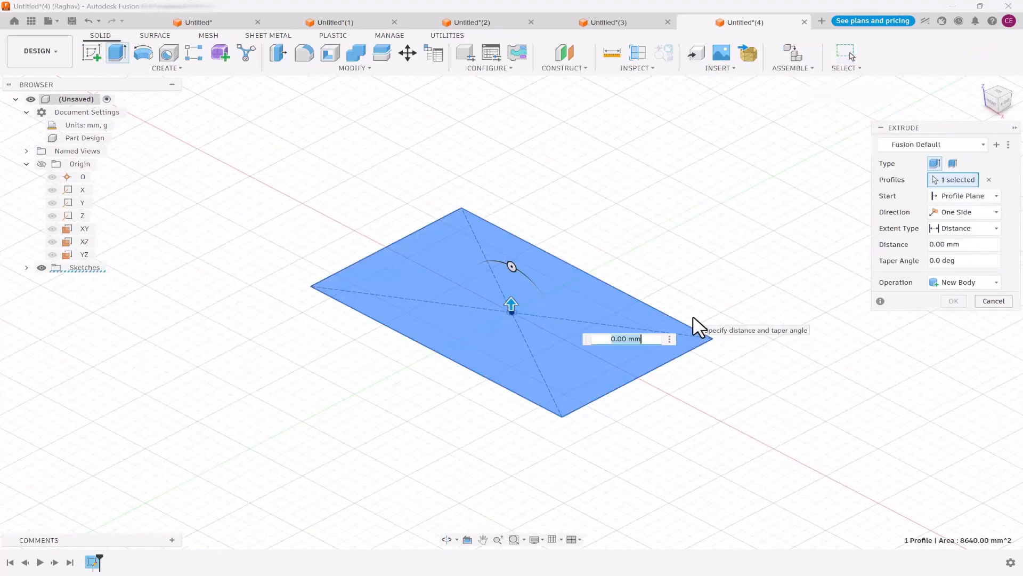
pyautogui.write('th')
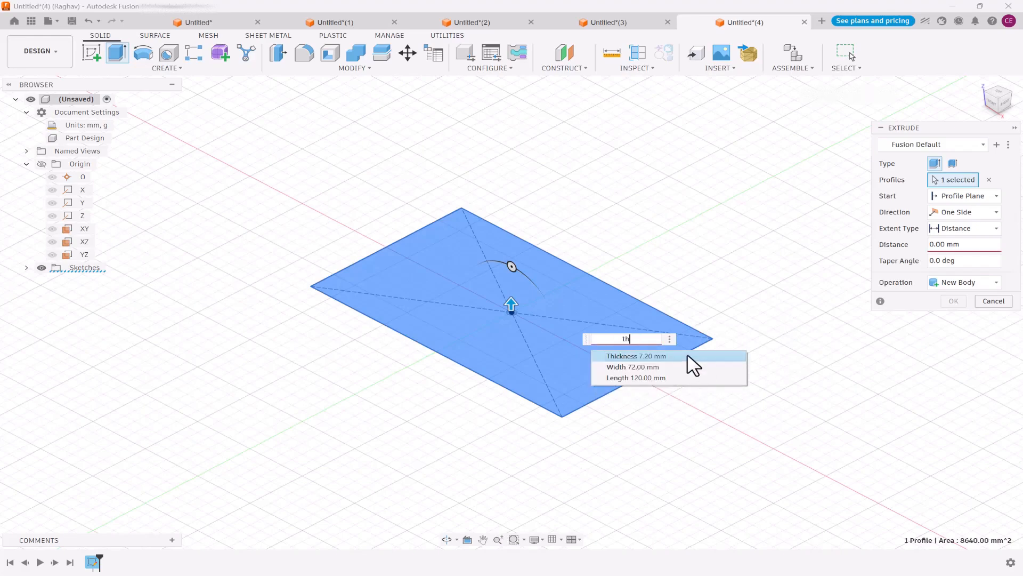
pyautogui.click(688, 355)
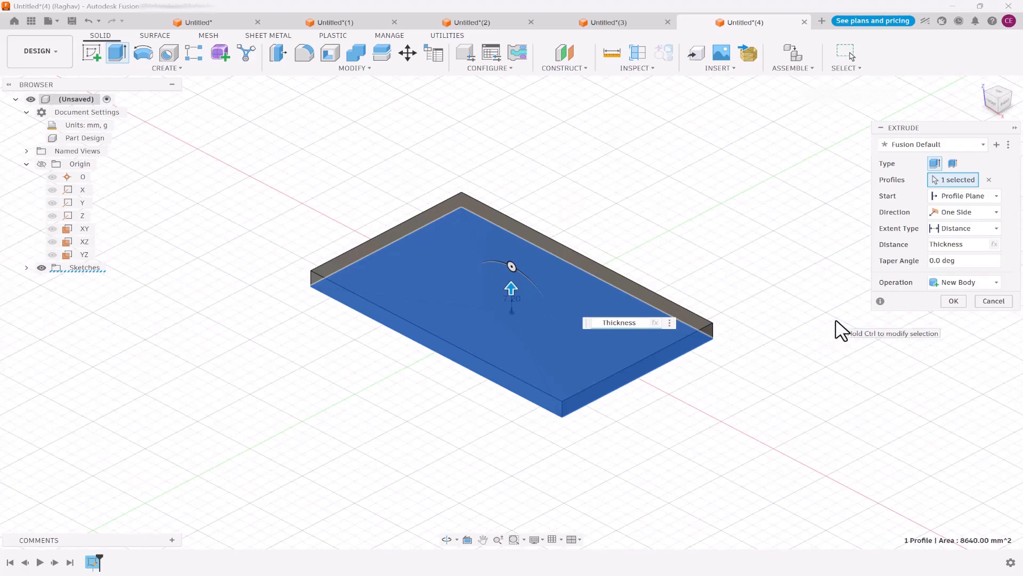
pyautogui.click(954, 300)
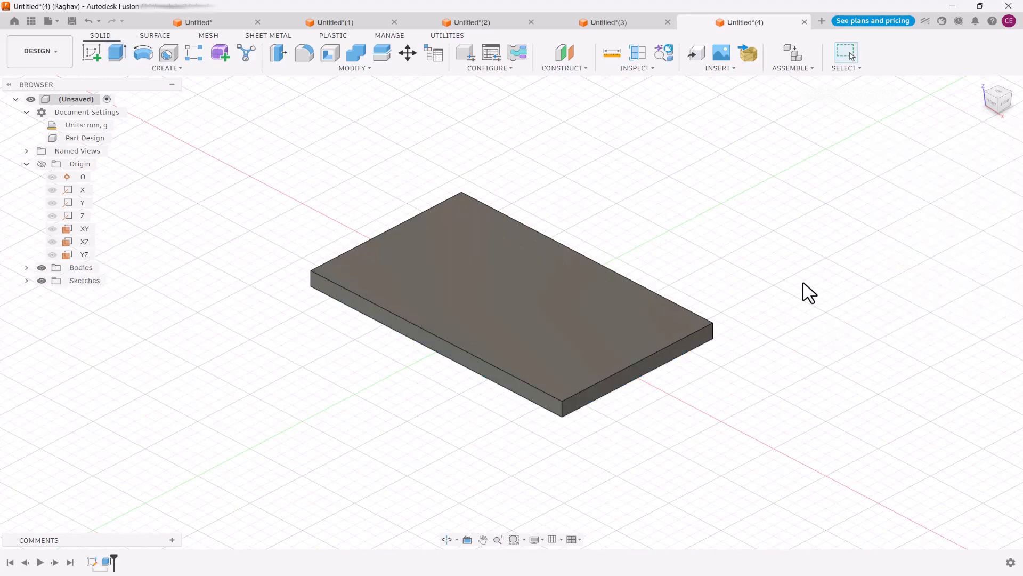
# Sketch a circle centred on the origin on the plate's top face with diameter Boss_Dia, and finish the sketch.
pyautogui.click(91, 53)
pyautogui.click(421, 262)
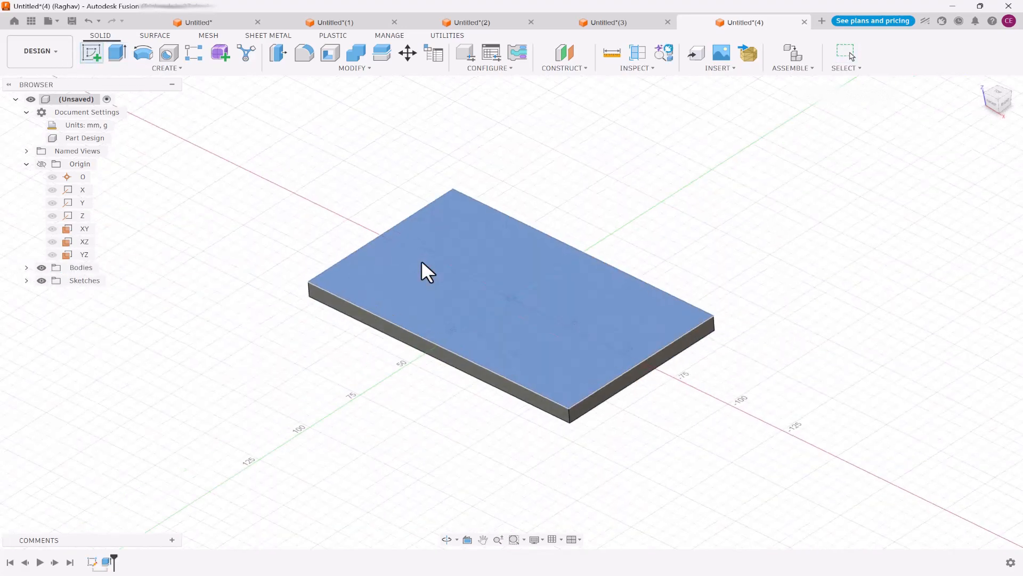
pyautogui.click(143, 53)
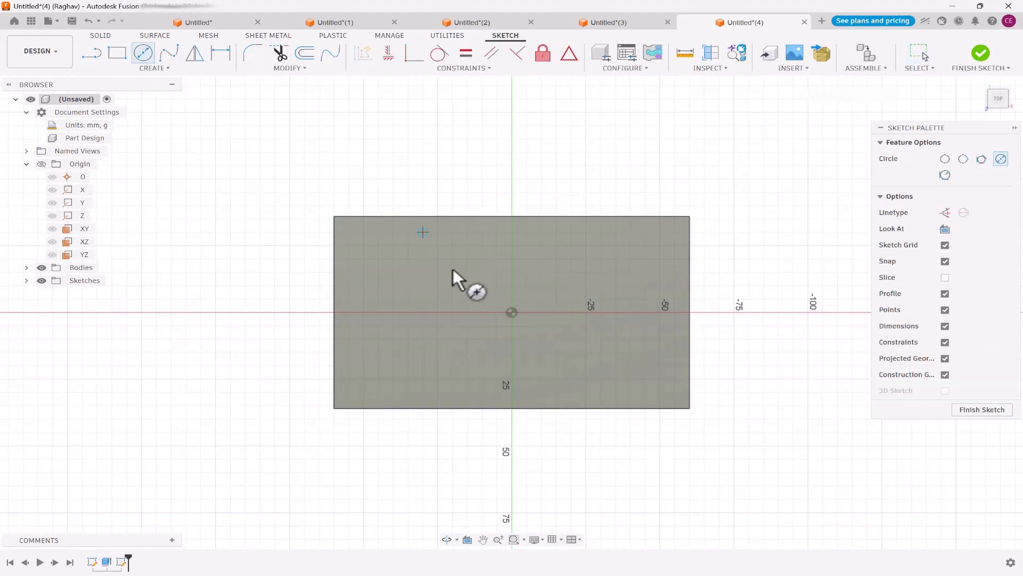
pyautogui.click(512, 312)
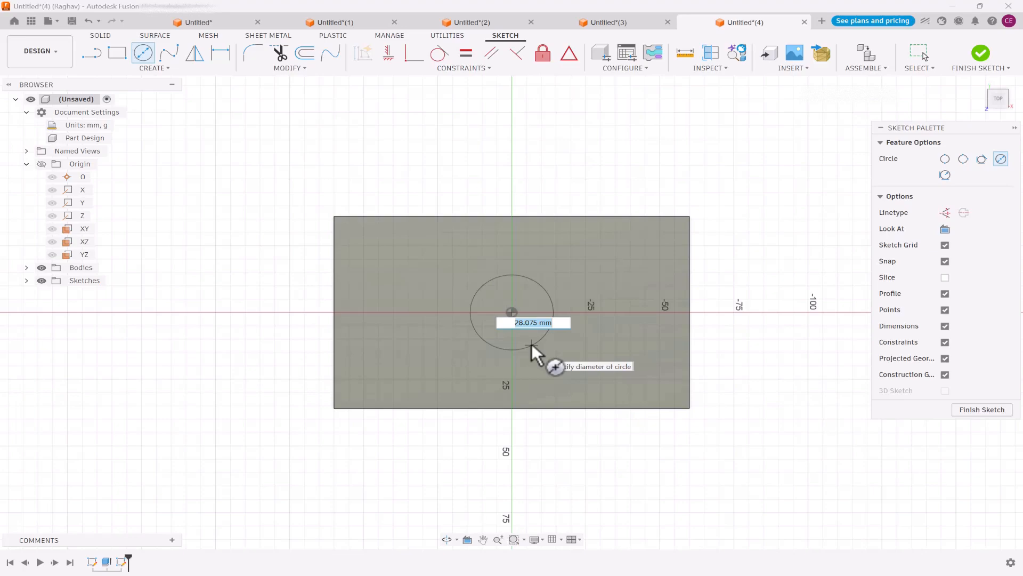
pyautogui.write('bo')
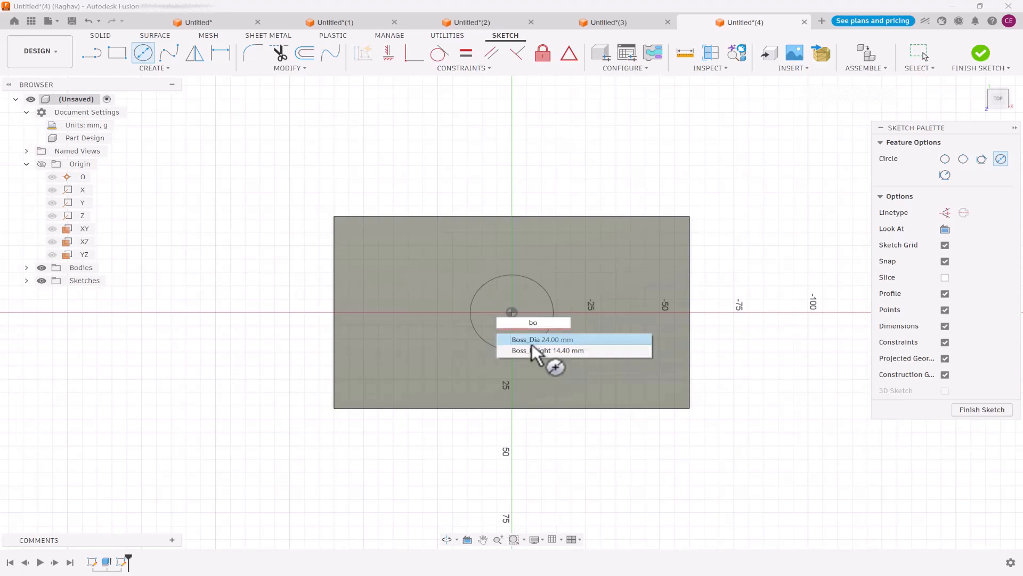
pyautogui.click(537, 341)
pyautogui.press('Return')
pyautogui.press('Escape')
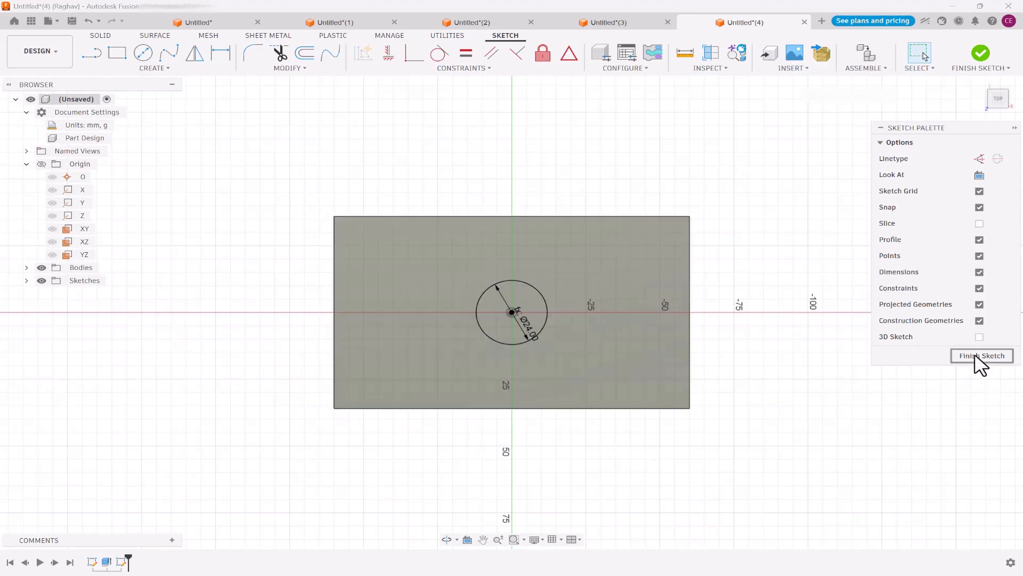
pyautogui.click(977, 355)
# Extrude the circle upward by the Boss_Height parameter, joined to the plate.
pyautogui.click(532, 305)
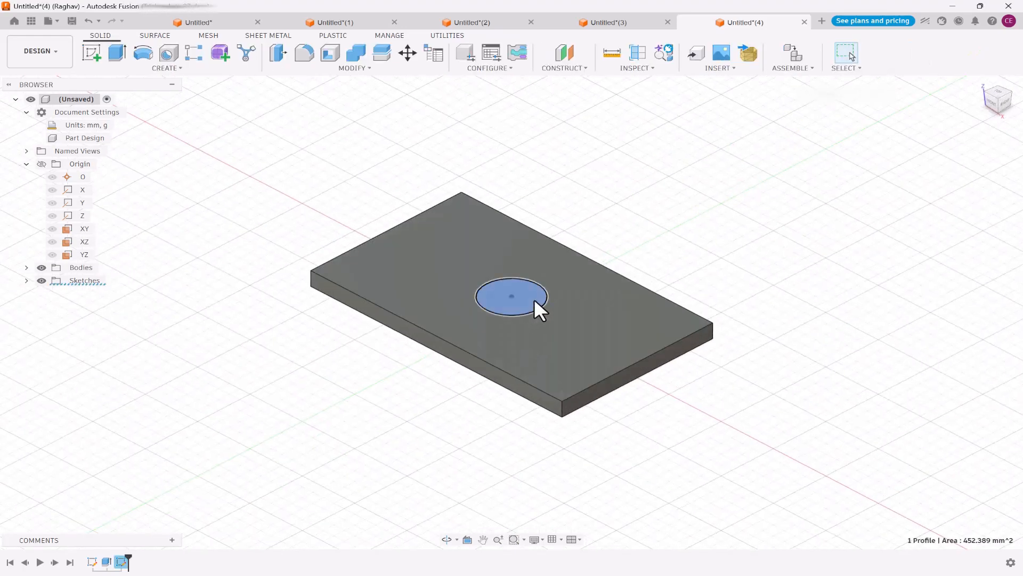
pyautogui.click(119, 55)
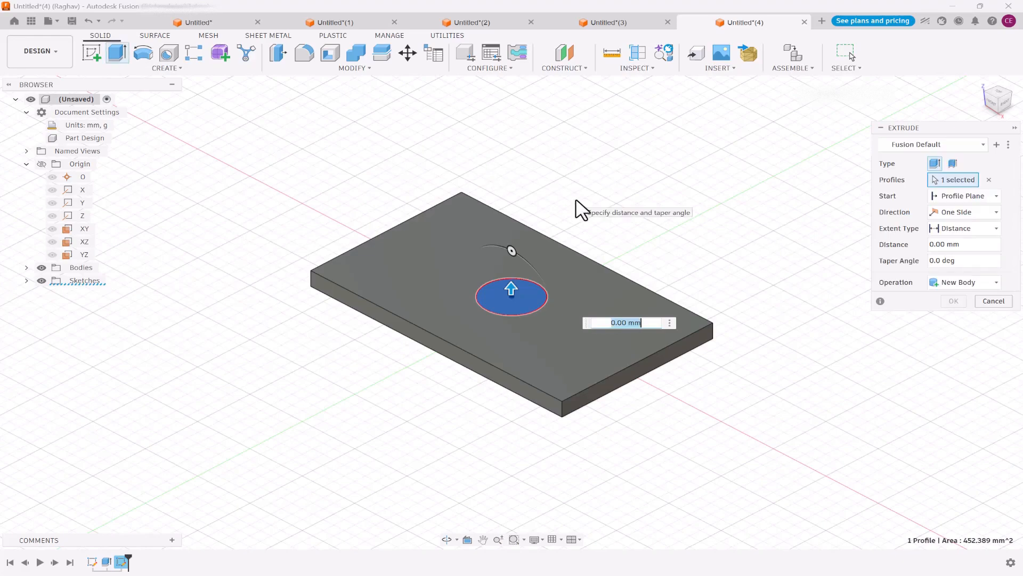
pyautogui.write('boss')
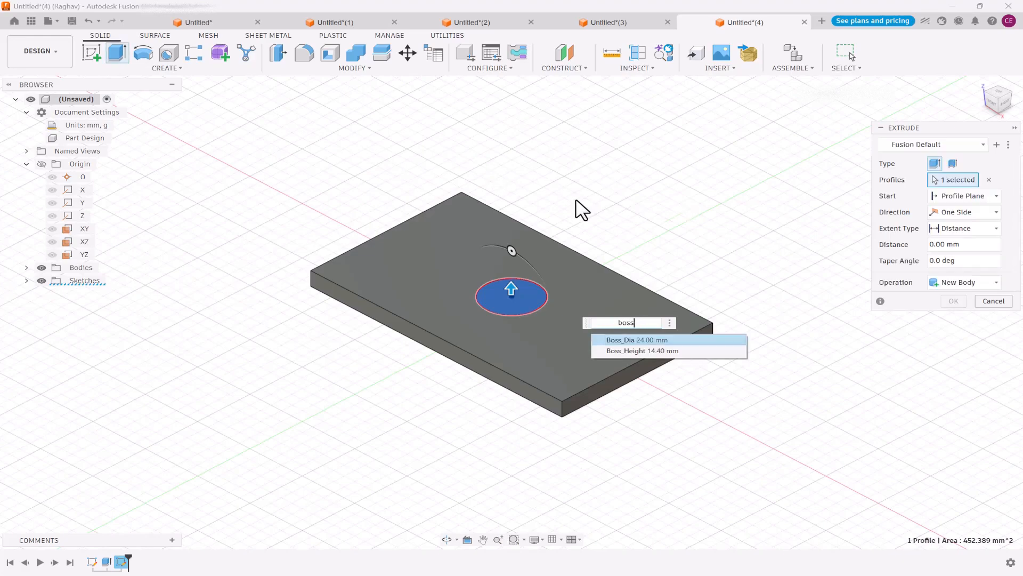
pyautogui.click(646, 350)
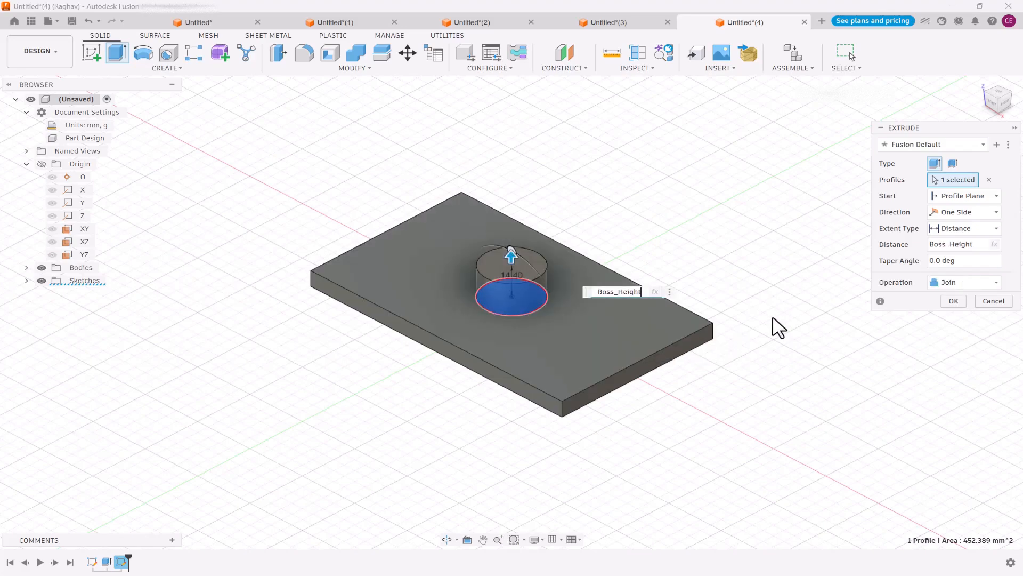
pyautogui.click(951, 300)
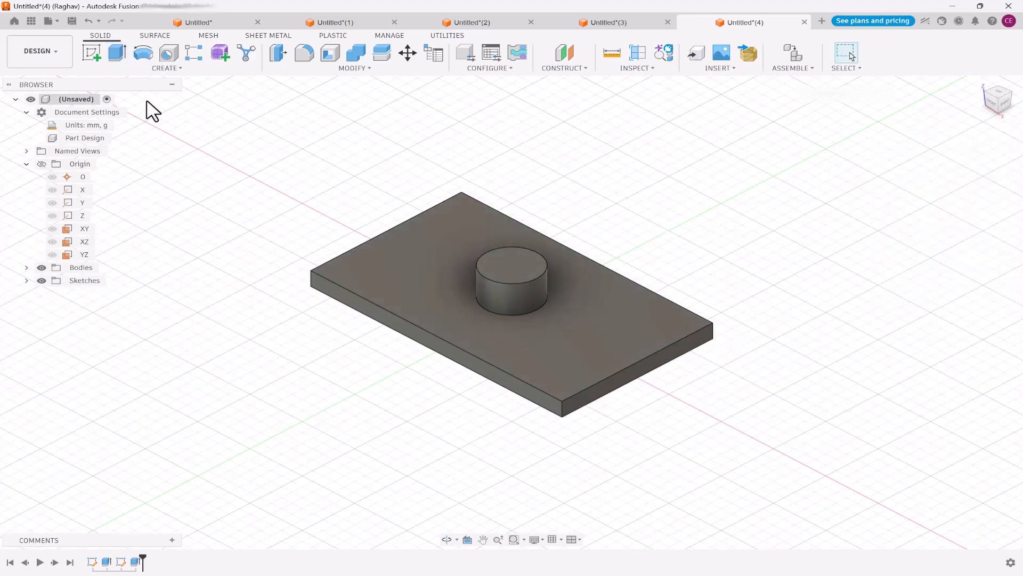
# Sketch a circle centred on the boss's top face with diameter Hole_Dia, and finish the sketch.
pyautogui.click(92, 52)
pyautogui.click(502, 264)
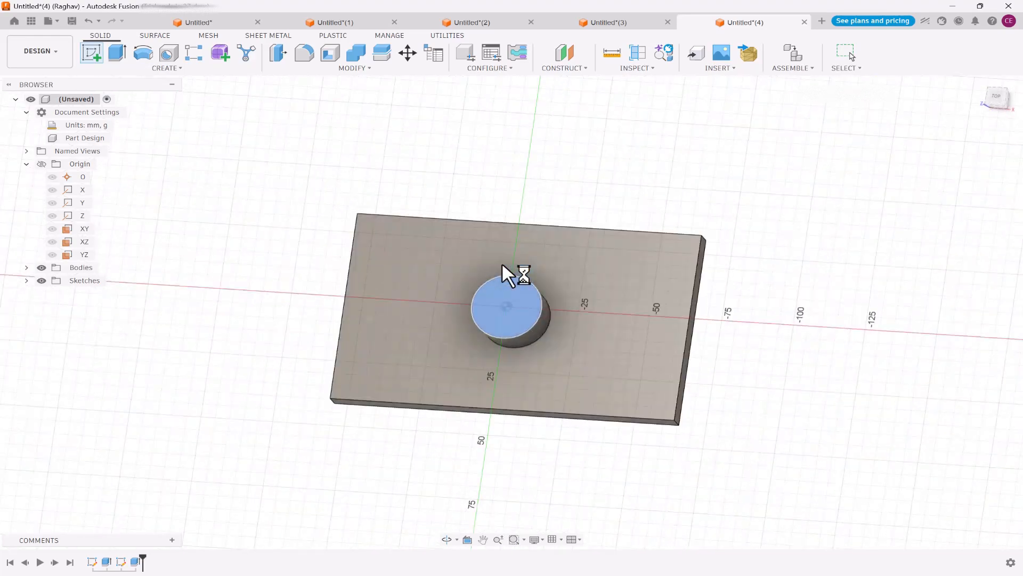
pyautogui.click(143, 53)
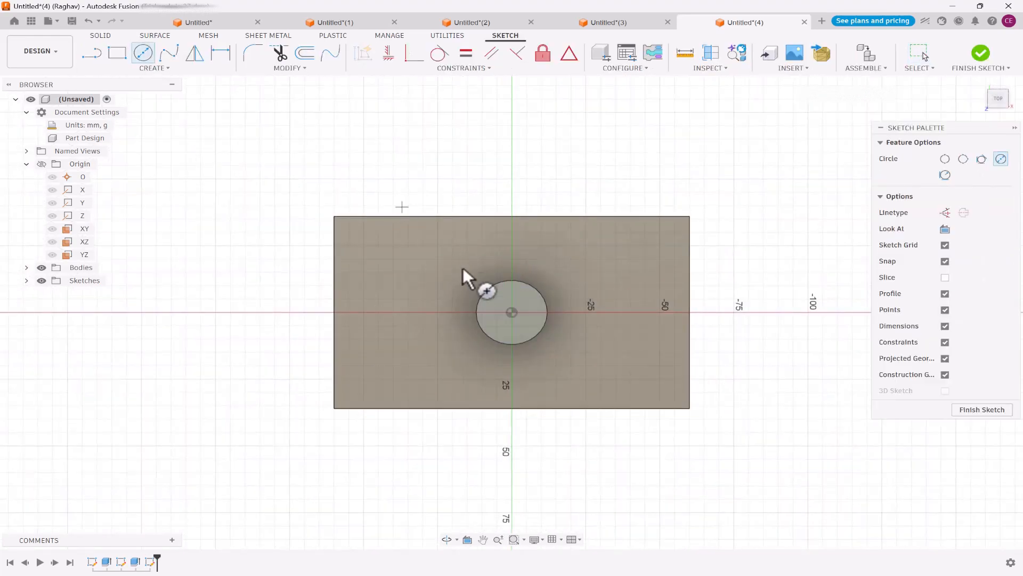
pyautogui.click(512, 312)
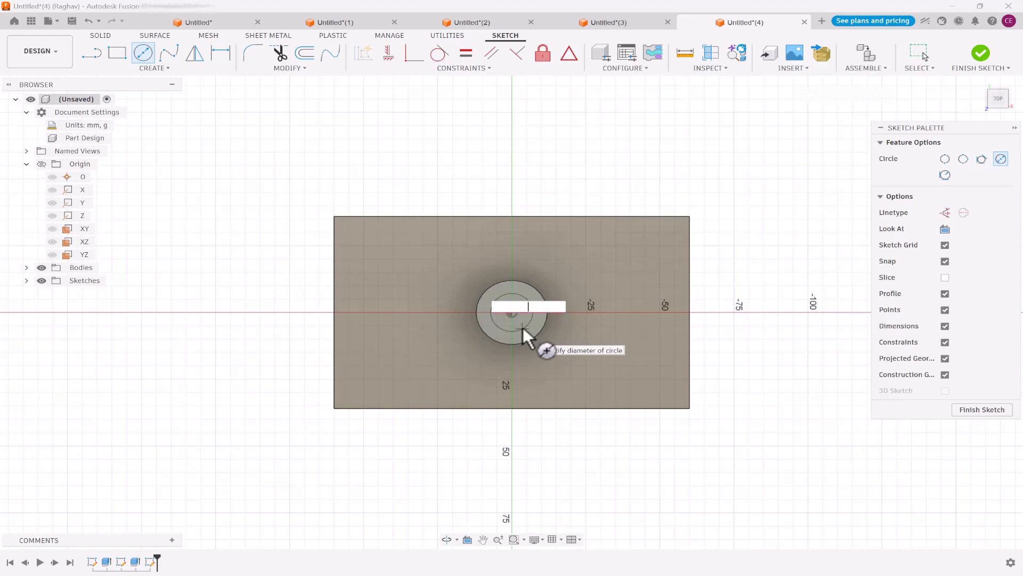
pyautogui.write('hol')
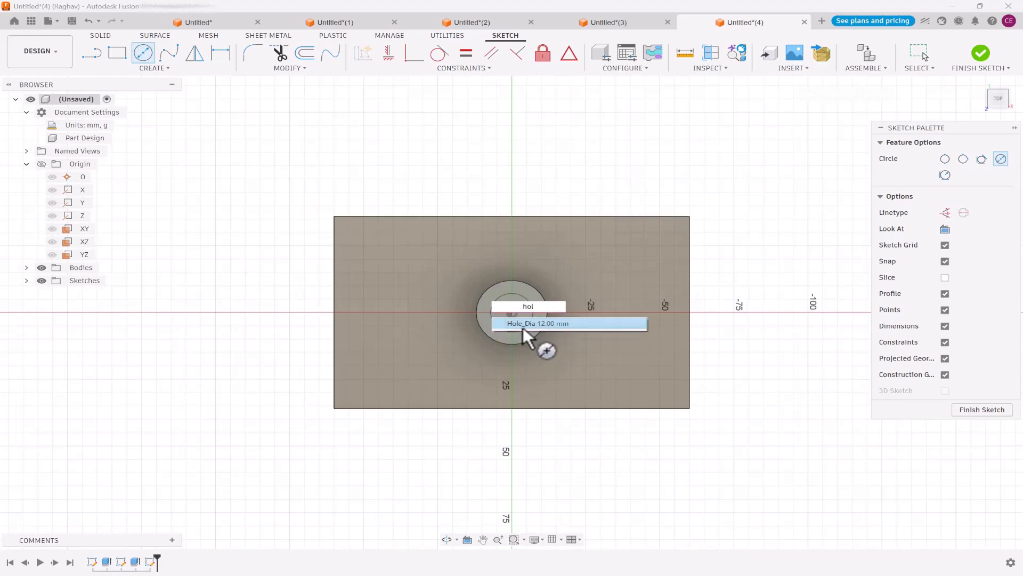
pyautogui.click(522, 325)
pyautogui.press('Tab')
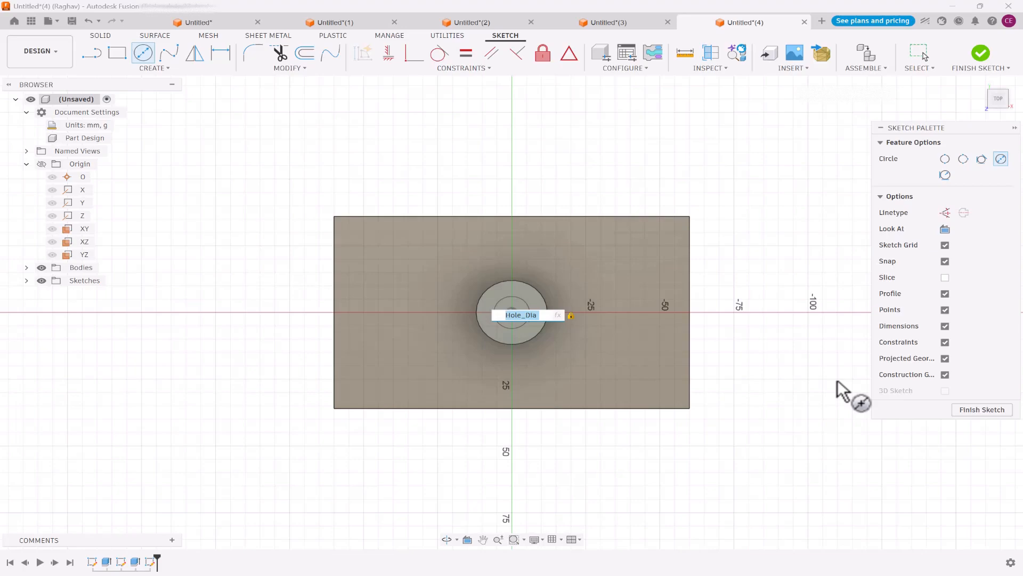
pyautogui.click(980, 410)
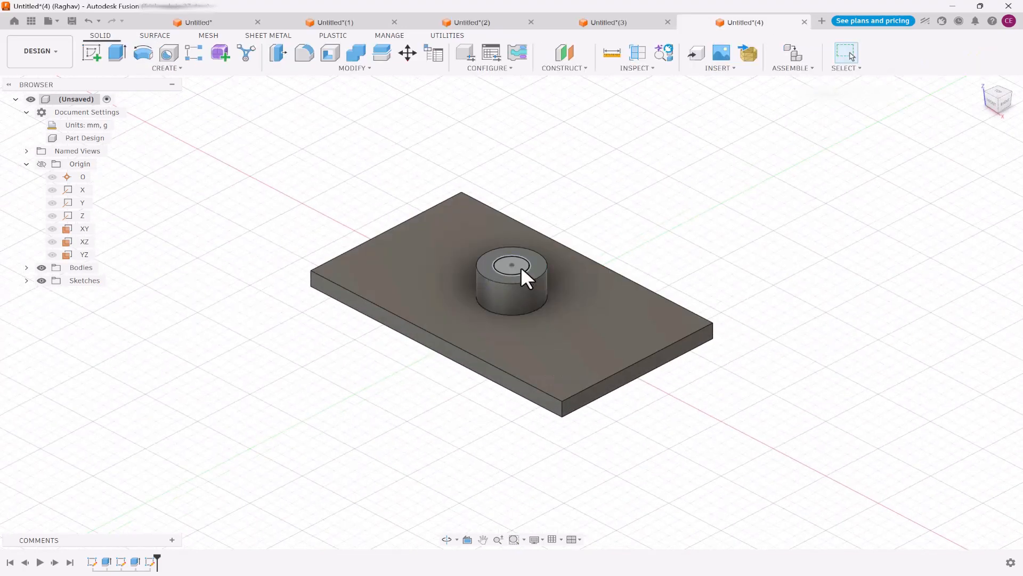
# Cut the inner circle downward through the boss and plate, about 55 mm deep.
pyautogui.click(520, 266)
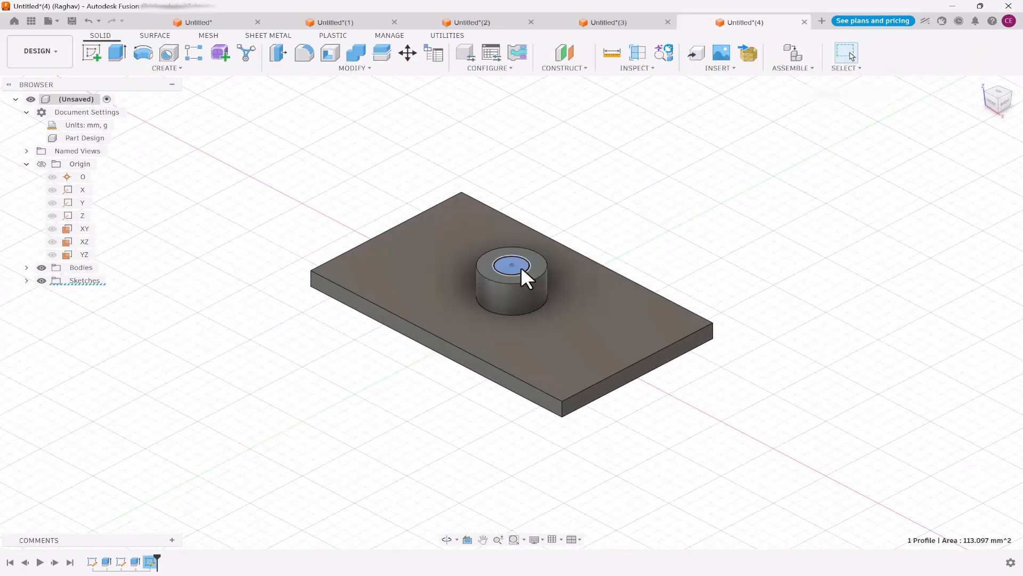
pyautogui.click(118, 53)
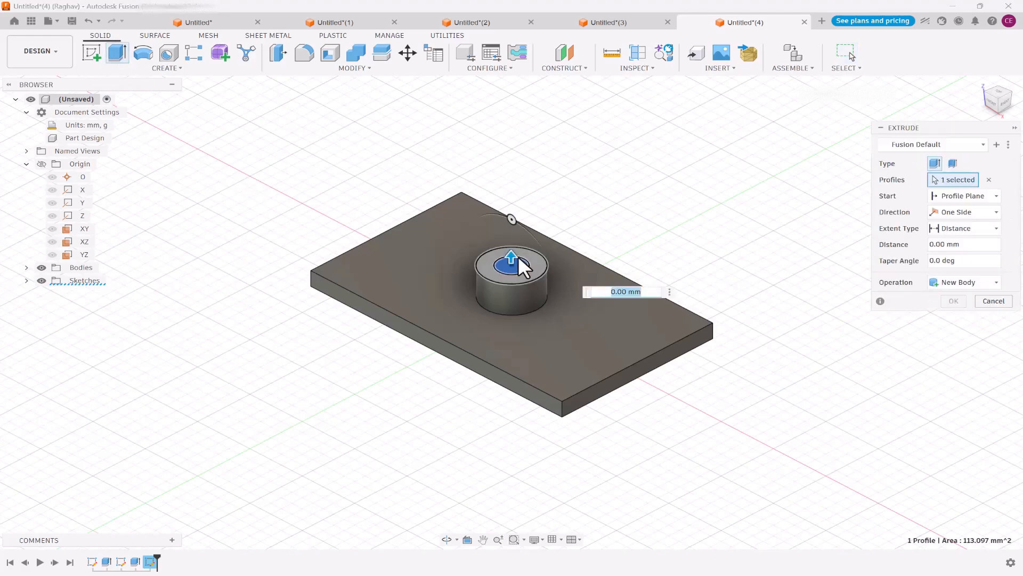
pyautogui.moveTo(513, 259); pyautogui.dragTo(512, 381)
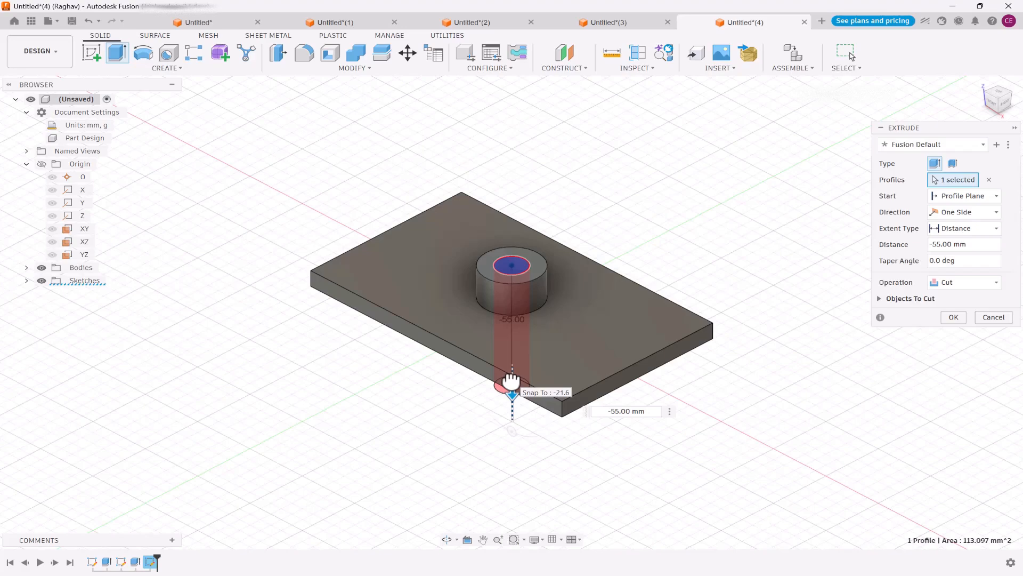
pyautogui.click(954, 317)
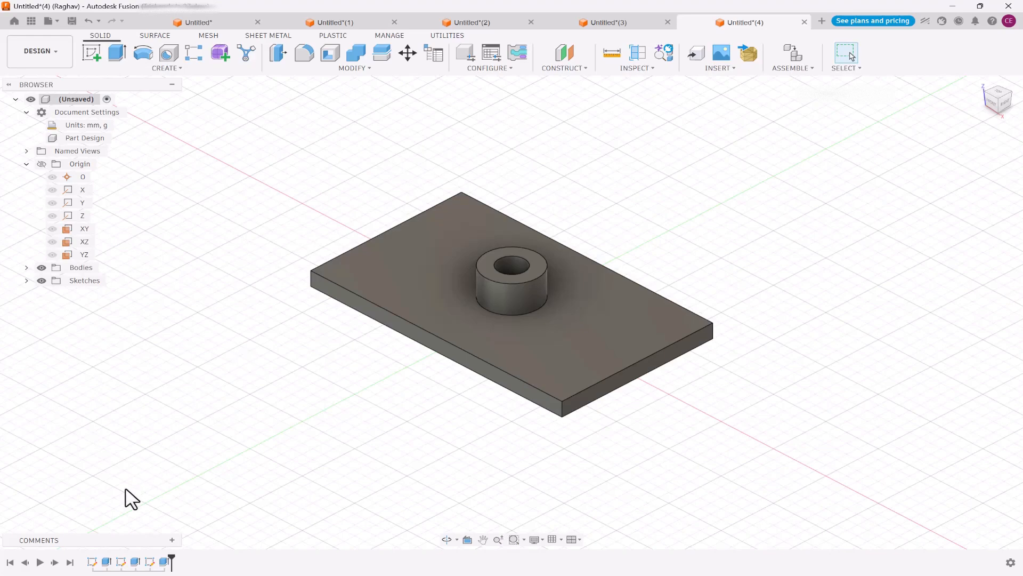
# Edit the plate's base sketch, set the Length user parameter to 200 mm, and finish the sketch.
pyautogui.rightClick(93, 561)
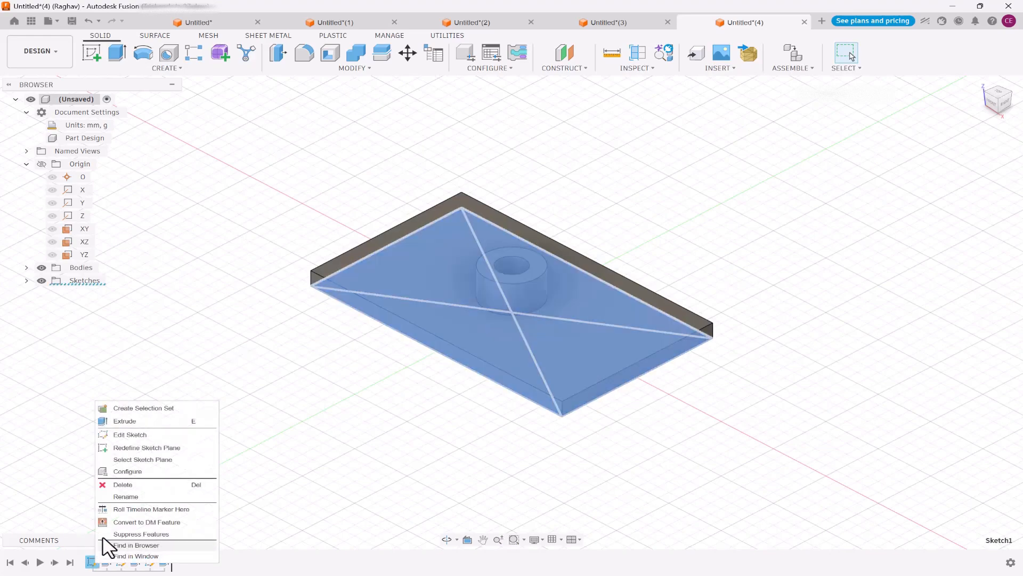
pyautogui.click(129, 434)
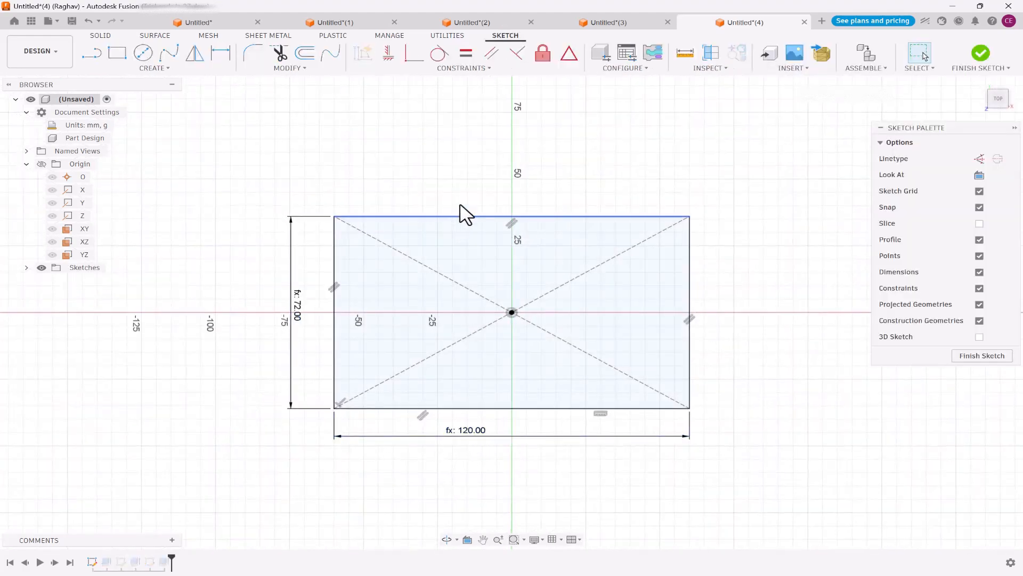
pyautogui.click(290, 69)
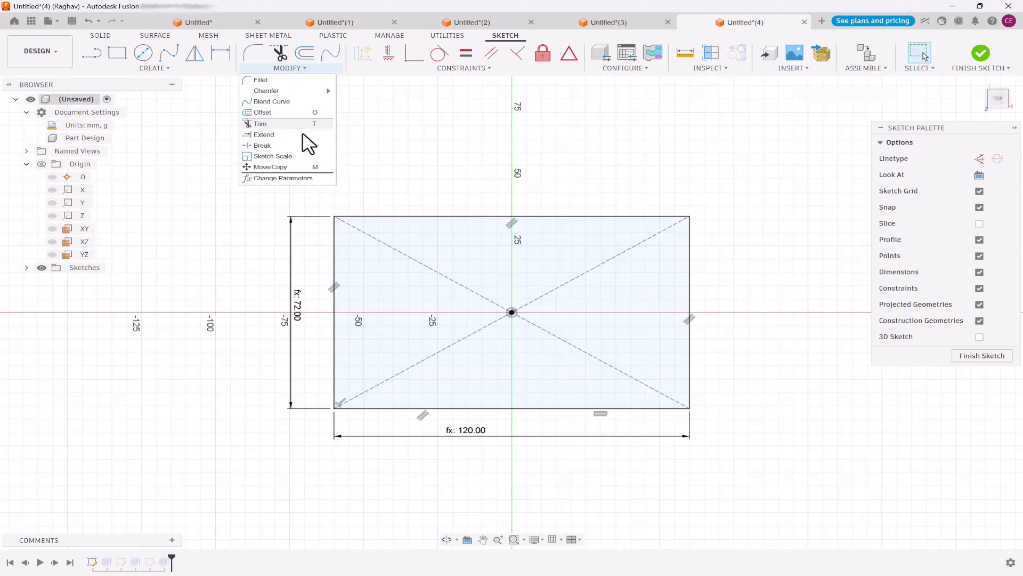
pyautogui.click(288, 178)
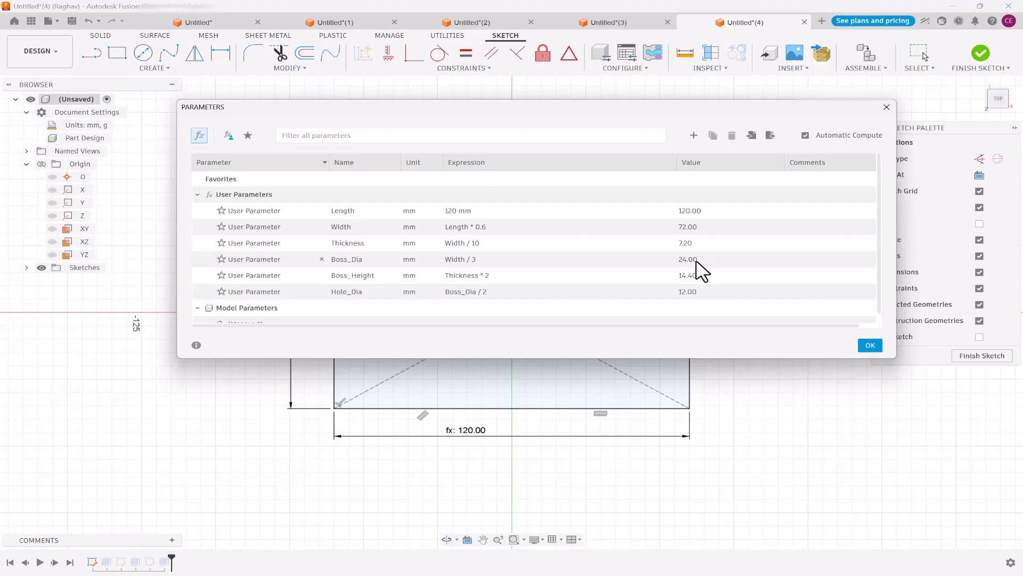
pyautogui.click(687, 211)
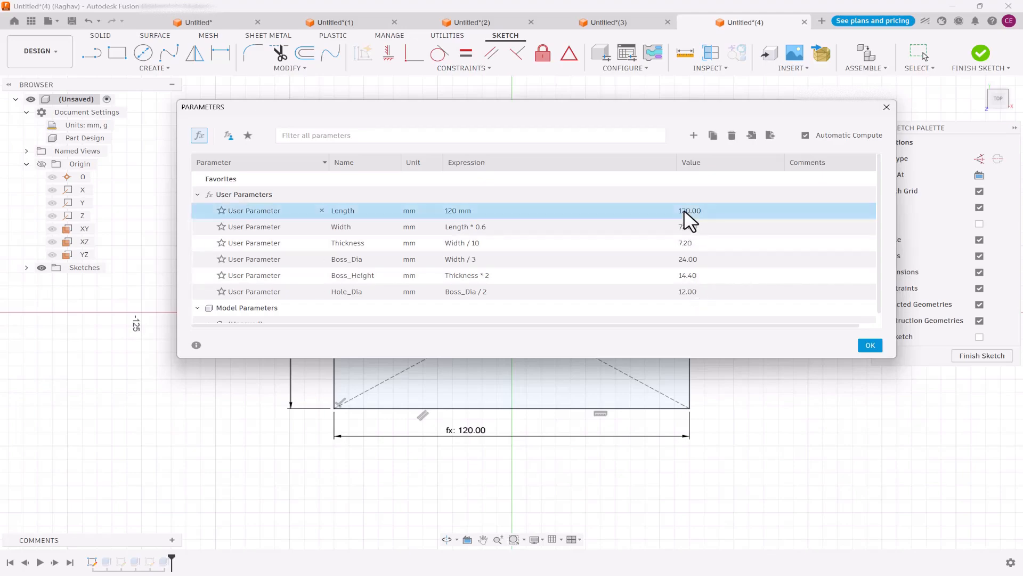
pyautogui.click(457, 213)
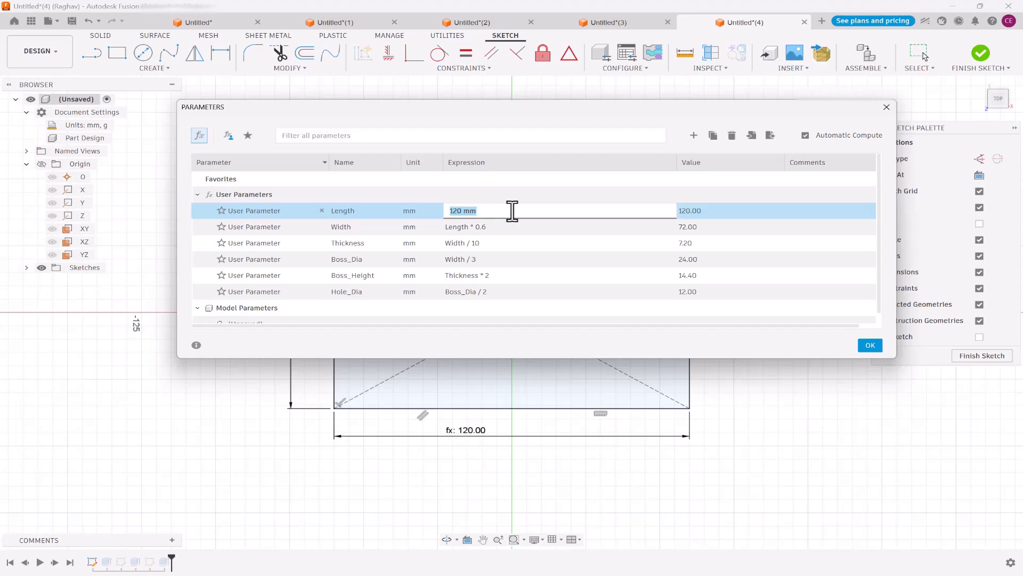
pyautogui.write('200')
pyautogui.press('Return')
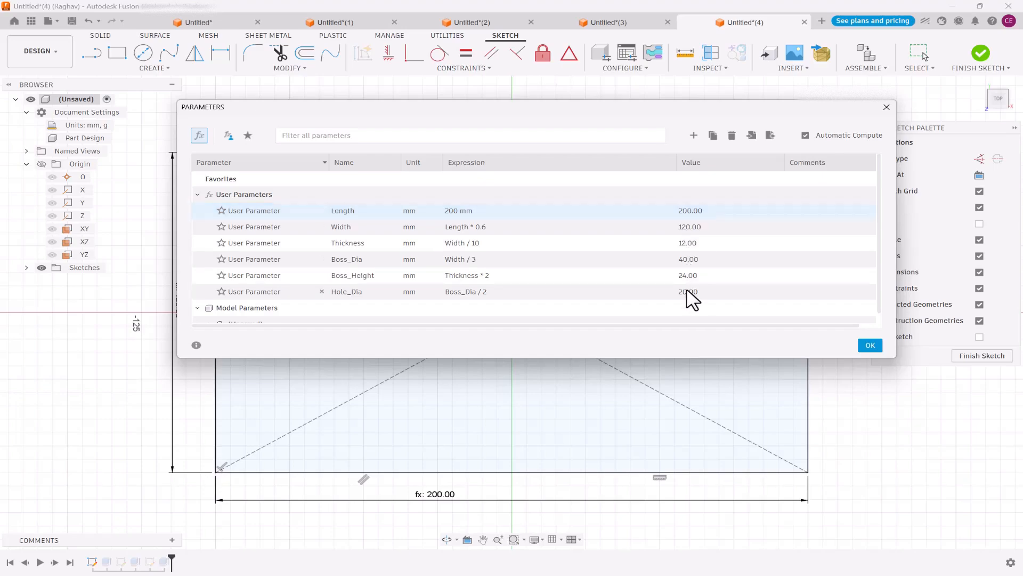
pyautogui.click(870, 346)
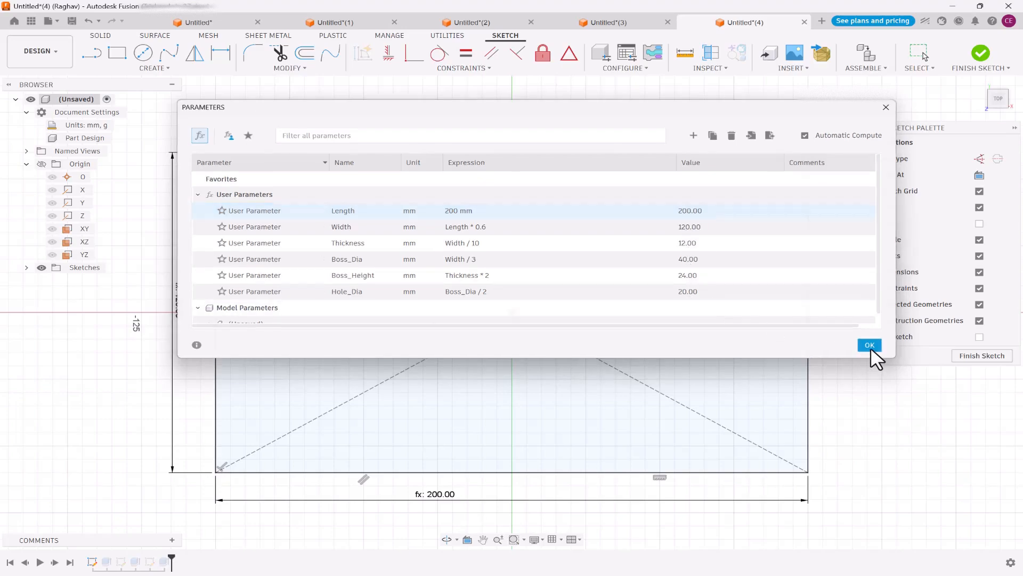
pyautogui.click(956, 359)
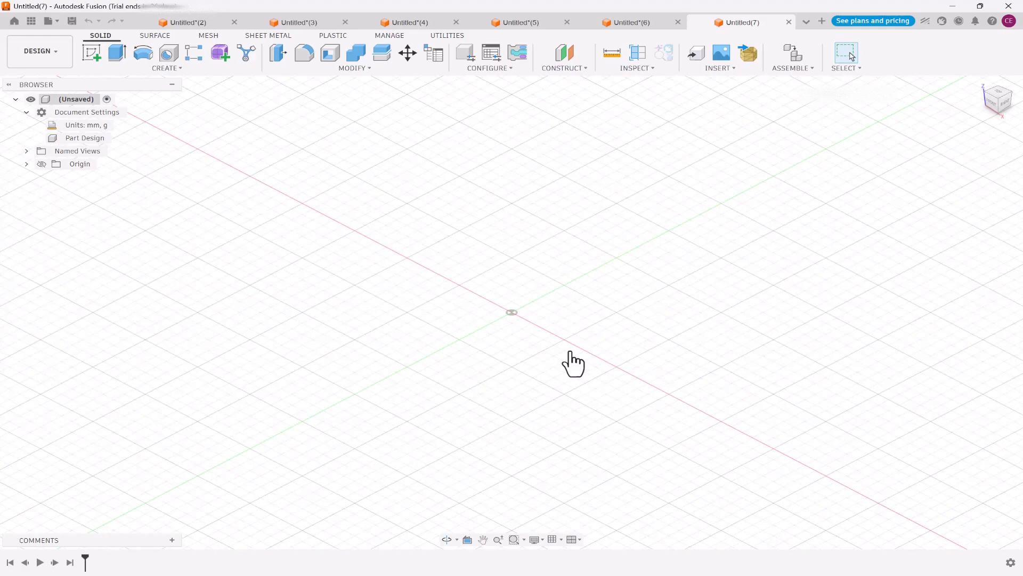
# Sketch a centre rectangle about 93 by 54 mm on the horizontal origin plane, centred on the origin.
pyautogui.click(91, 53)
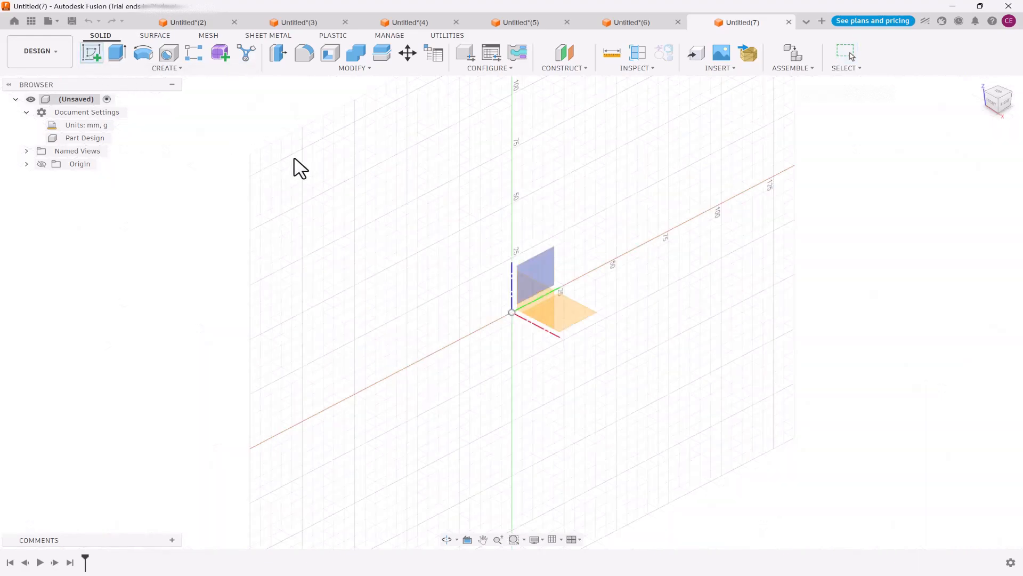
pyautogui.click(583, 320)
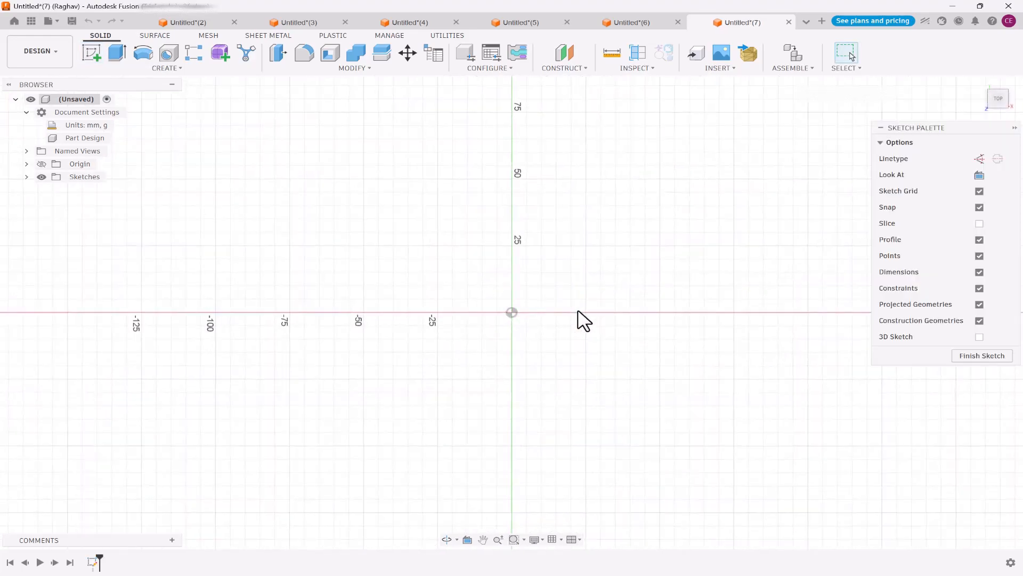
pyautogui.click(119, 54)
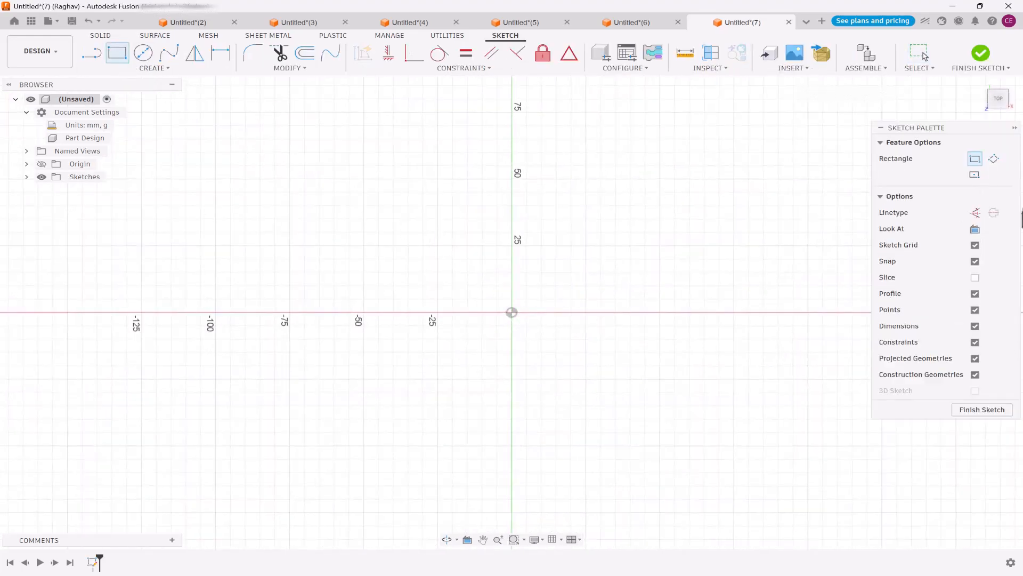
pyautogui.click(975, 175)
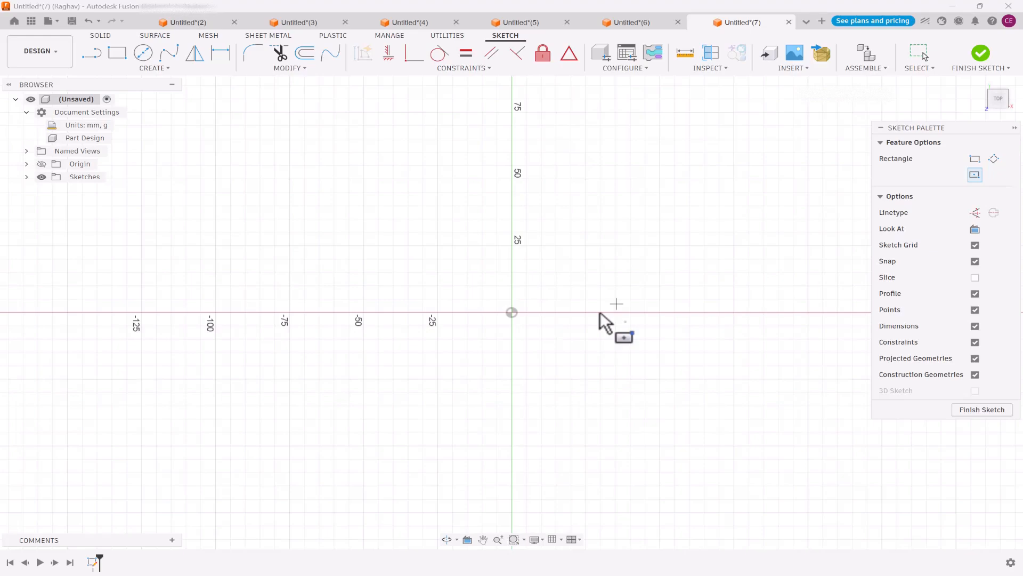
pyautogui.click(512, 312)
pyautogui.click(650, 383)
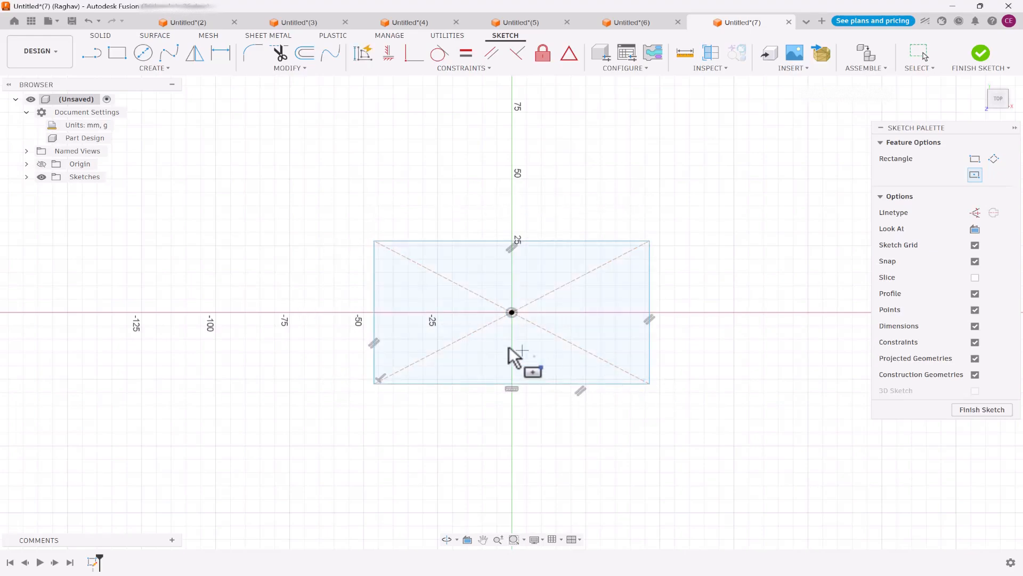
pyautogui.press('Escape')
# Dimension the rectangle's short side, naming the parameter Width inline with "Width =" before the value.
pyautogui.press('d')
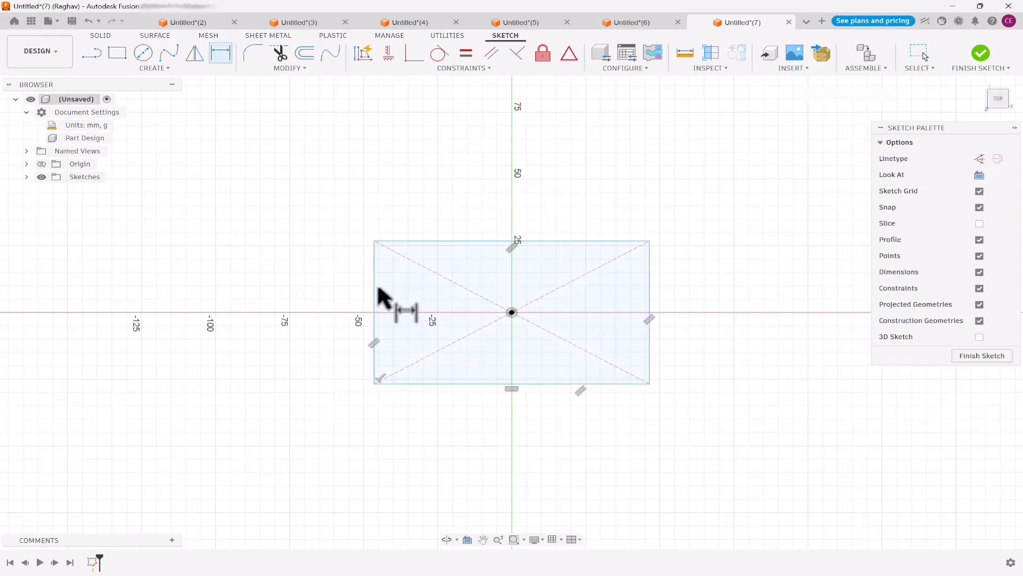
pyautogui.click(375, 304)
pyautogui.click(323, 300)
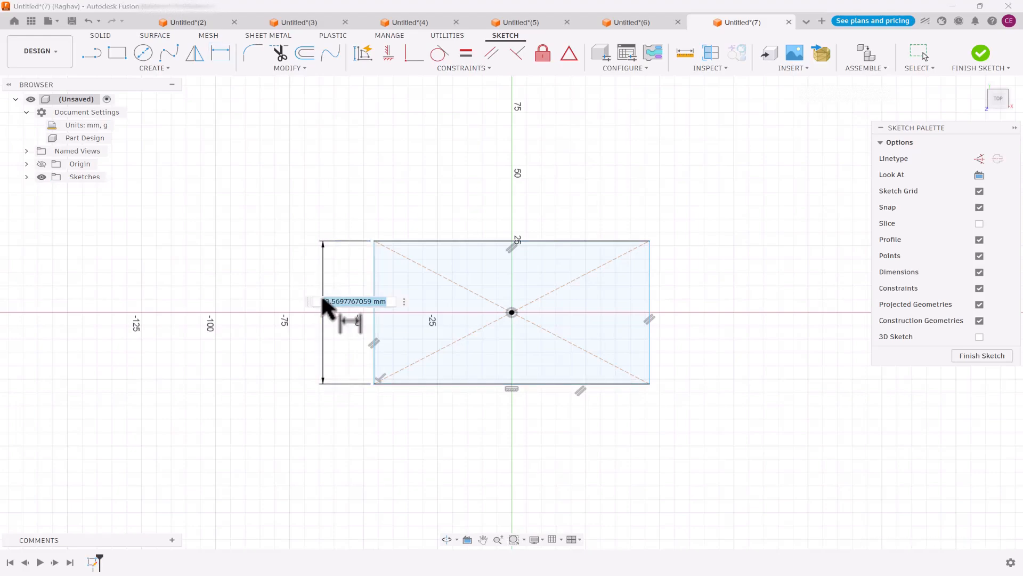
pyautogui.press('Left')
pyautogui.press('Left')
pyautogui.press('Left')
pyautogui.press('Left')
pyautogui.press('Left')
pyautogui.press('Left')
pyautogui.press('Left')
pyautogui.press('Left')
pyautogui.press('Left')
pyautogui.press('Left')
pyautogui.press('Left')
pyautogui.write('Width =')
pyautogui.press('Return')
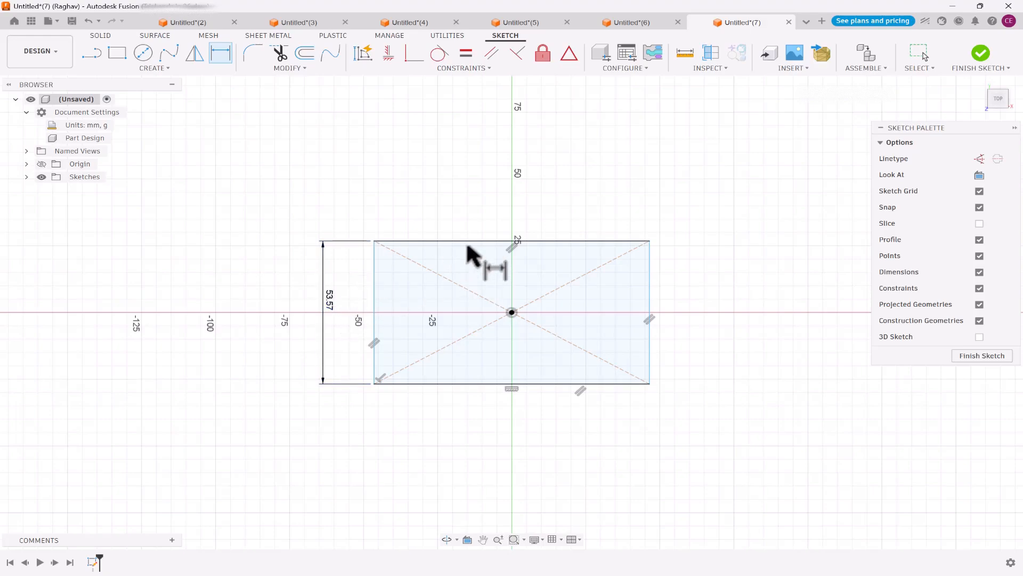
# Dimension the rectangle's long side with the inline parameter name Length, and finish the sketch.
pyautogui.click(478, 384)
pyautogui.click(483, 415)
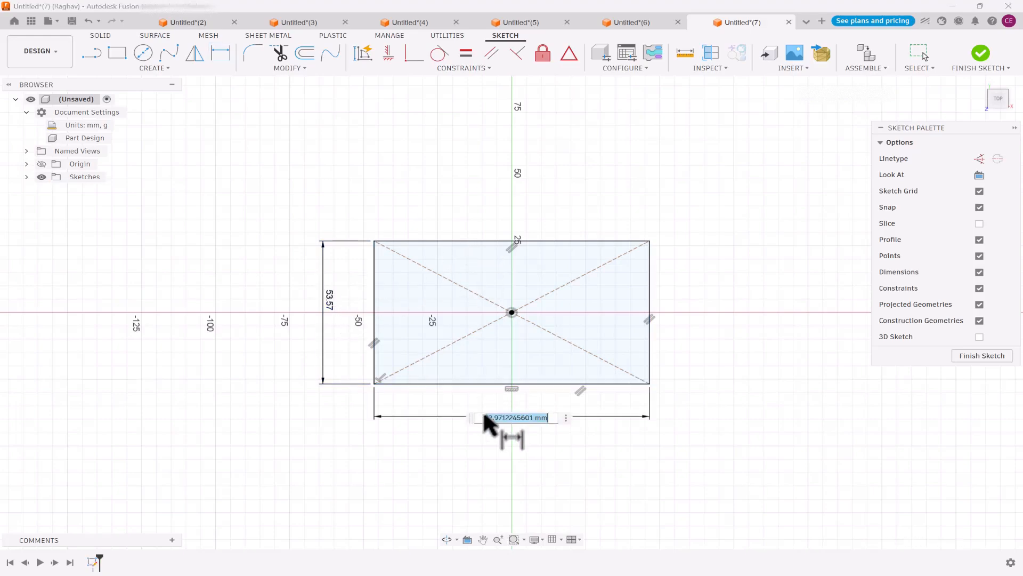
pyautogui.press('Left')
pyautogui.press('Left')
pyautogui.write('Leng')
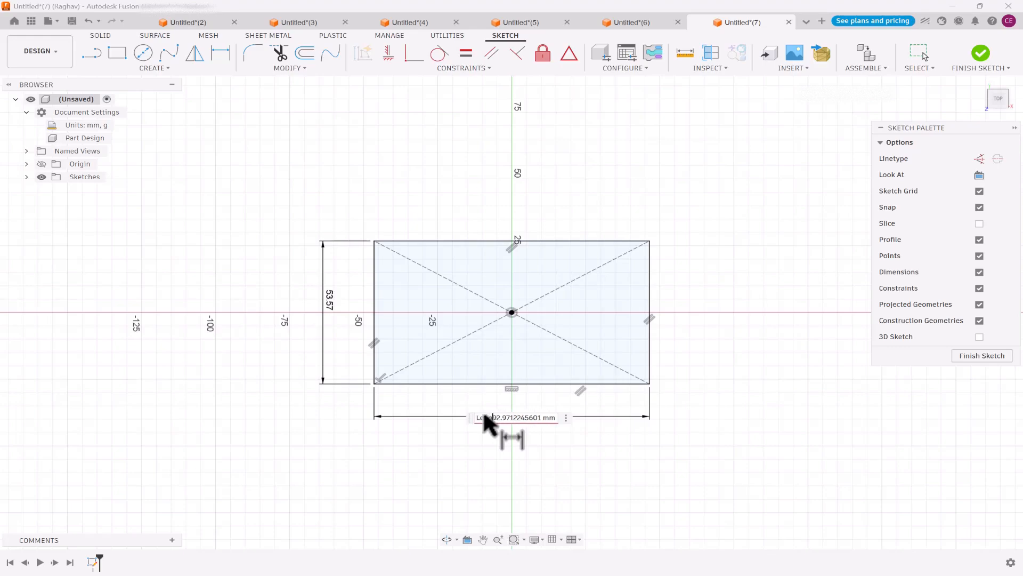
pyautogui.press('Escape')
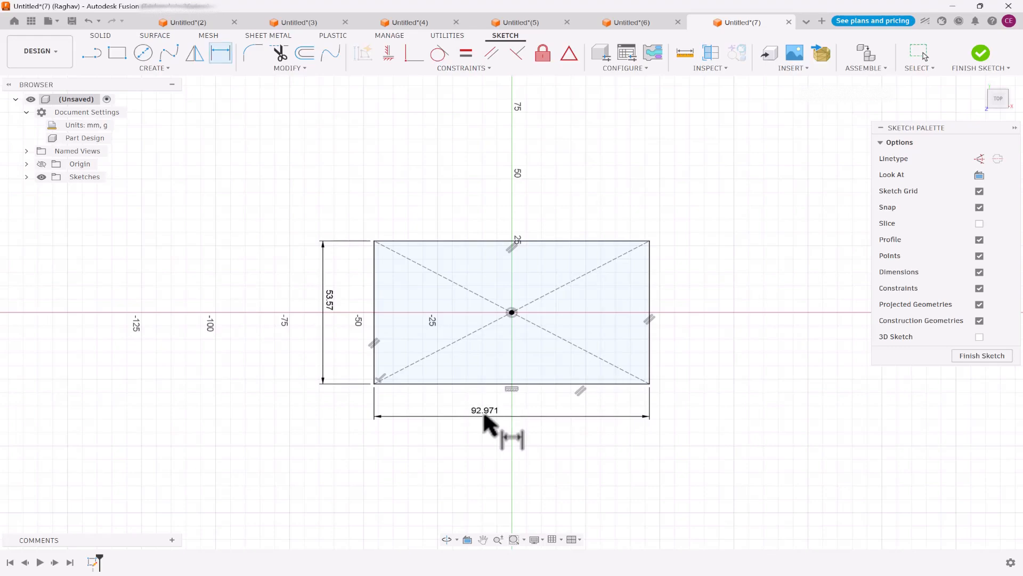
pyautogui.click(982, 356)
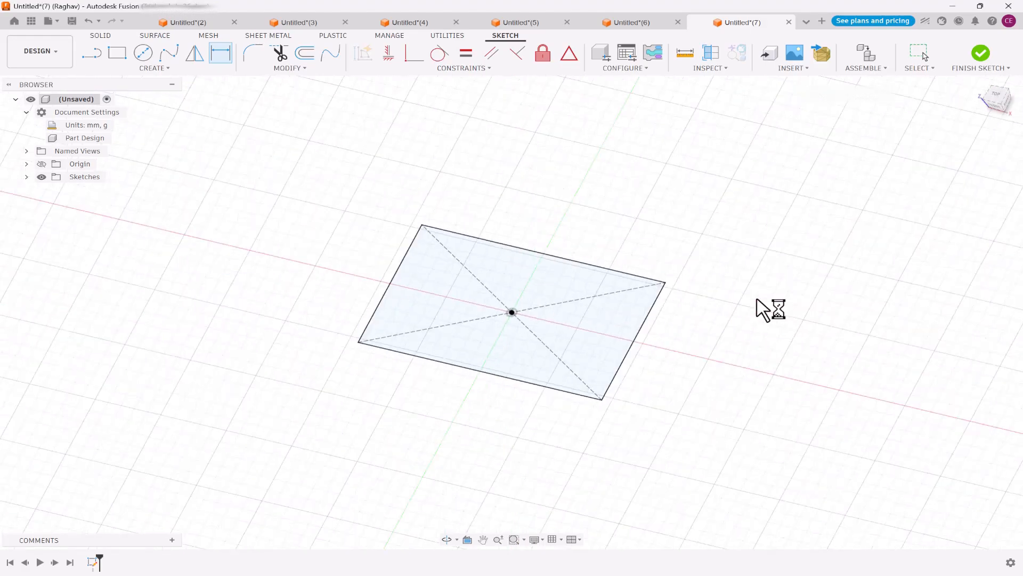
# Extrude the rectangle 5 mm upward as a new body, naming the distance parameter Thickness inline.
pyautogui.click(118, 53)
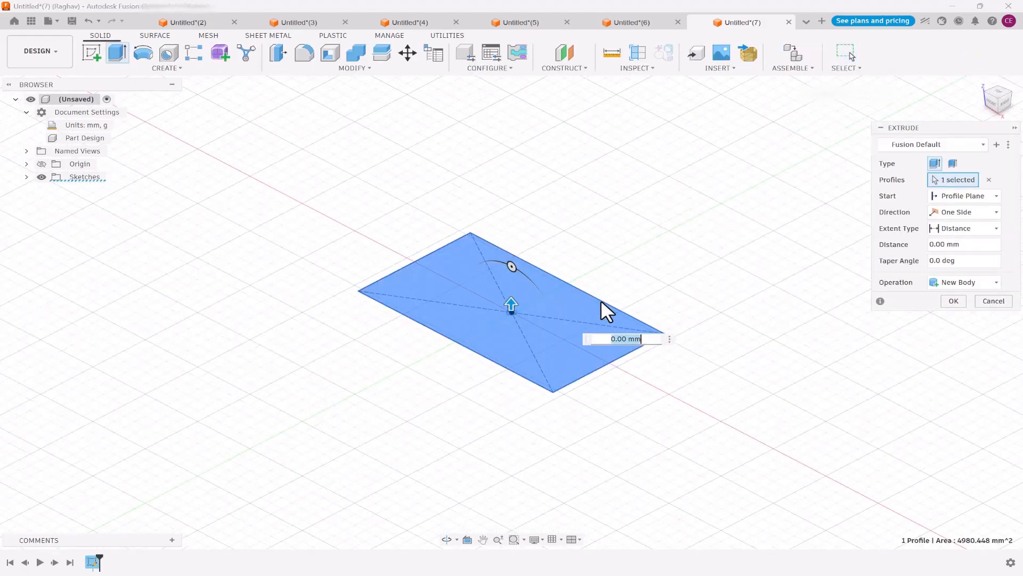
pyautogui.write('5')
pyautogui.press('Return')
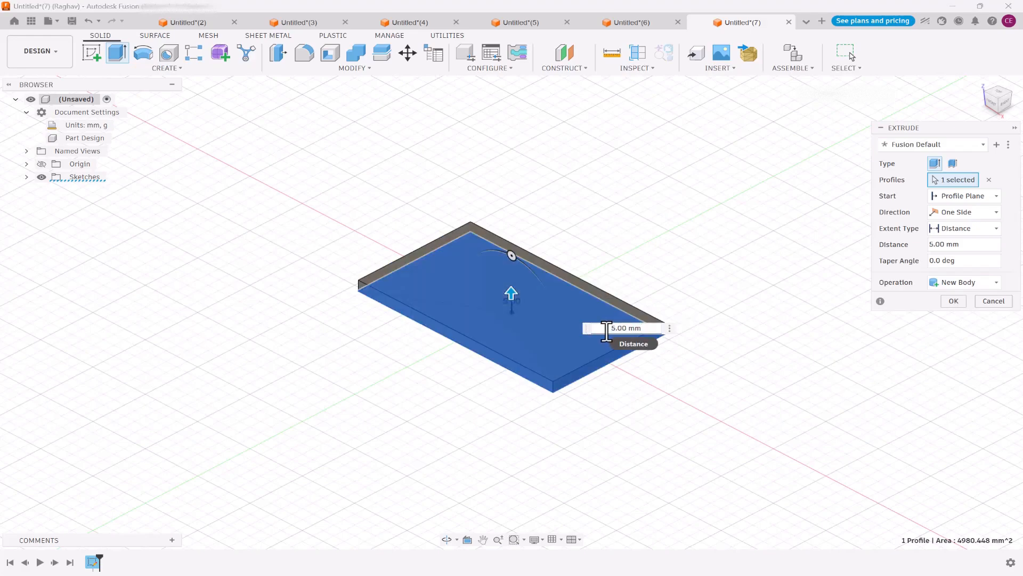
pyautogui.write('T')
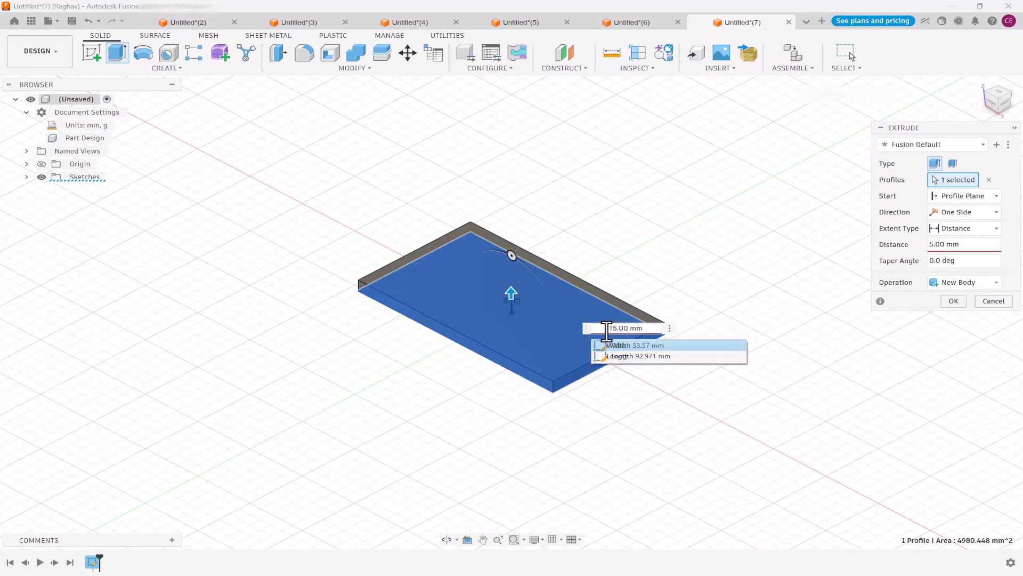
pyautogui.write('hic')
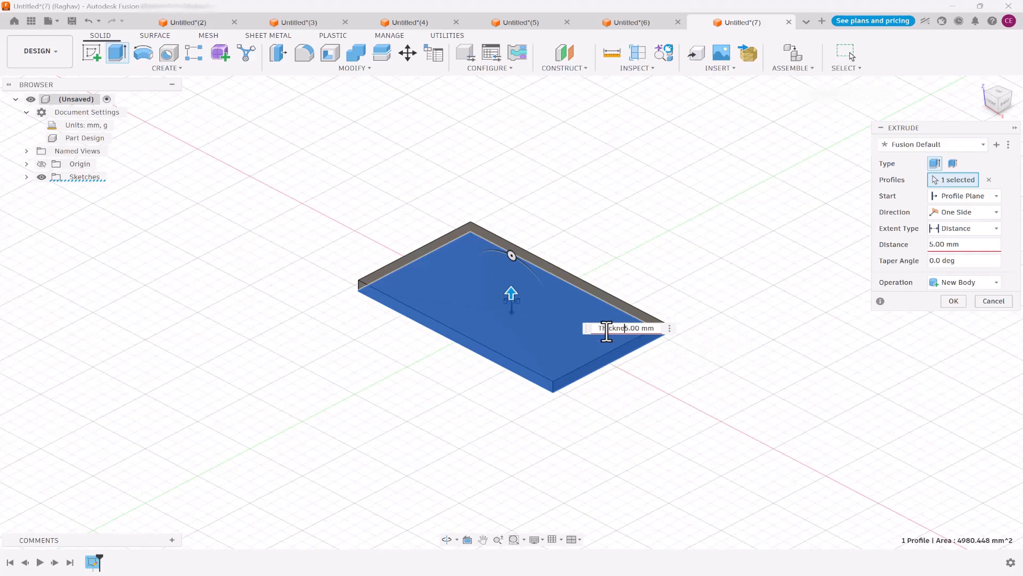
pyautogui.write('kness=')
pyautogui.press('Return')
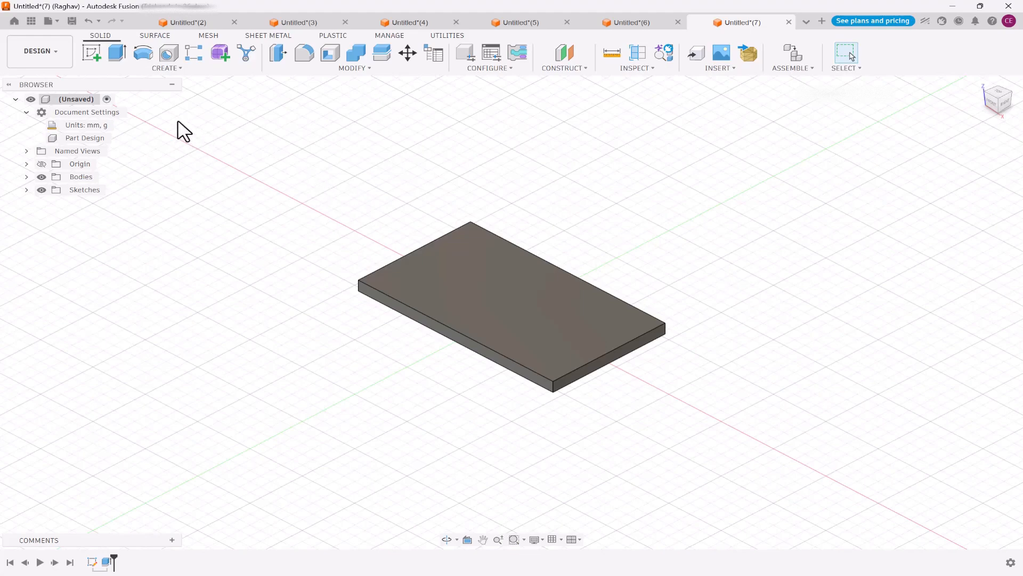
# Sketch an origin-centred circle about 28.28 mm in diameter on the plate's top face, name its diameter Boss_dia inline, and finish the sketch.
pyautogui.click(91, 53)
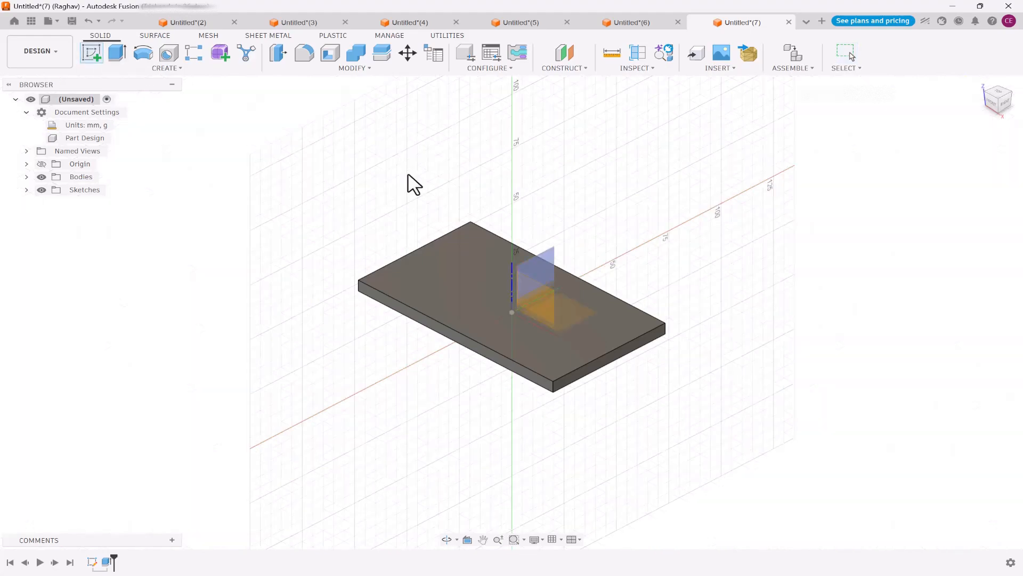
pyautogui.click(462, 283)
pyautogui.click(143, 52)
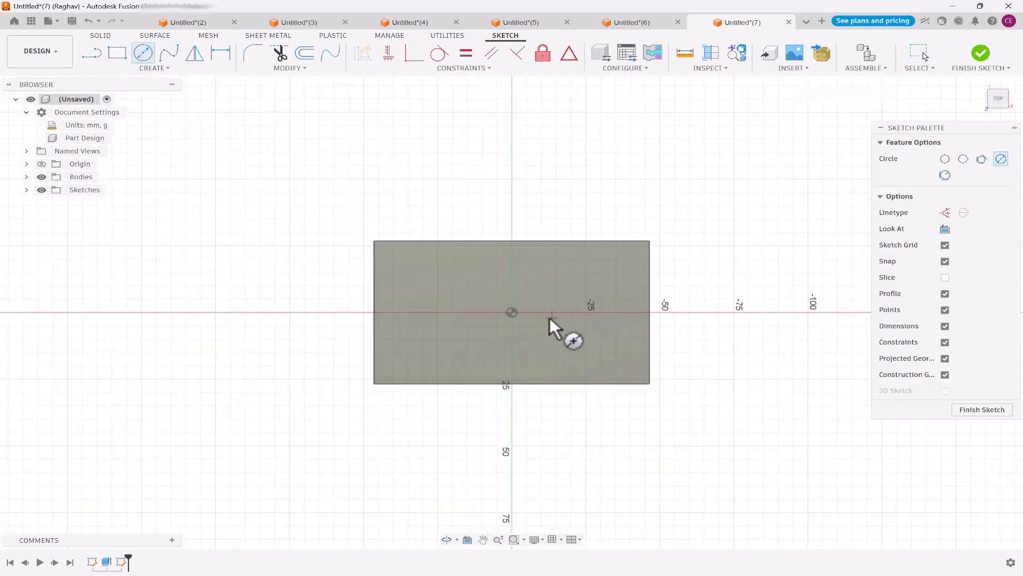
pyautogui.click(512, 312)
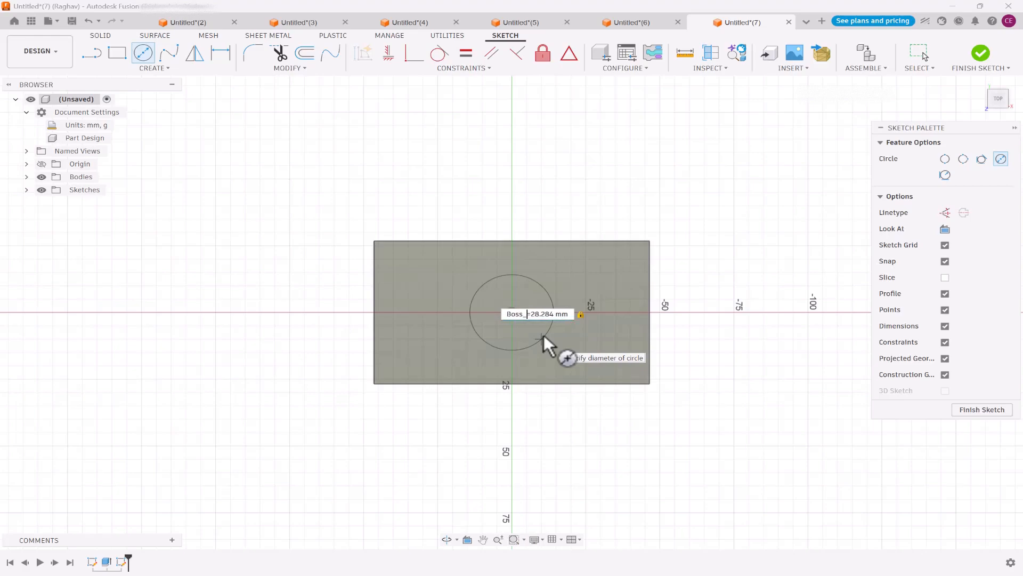
pyautogui.write('dia')
pyautogui.press('Return')
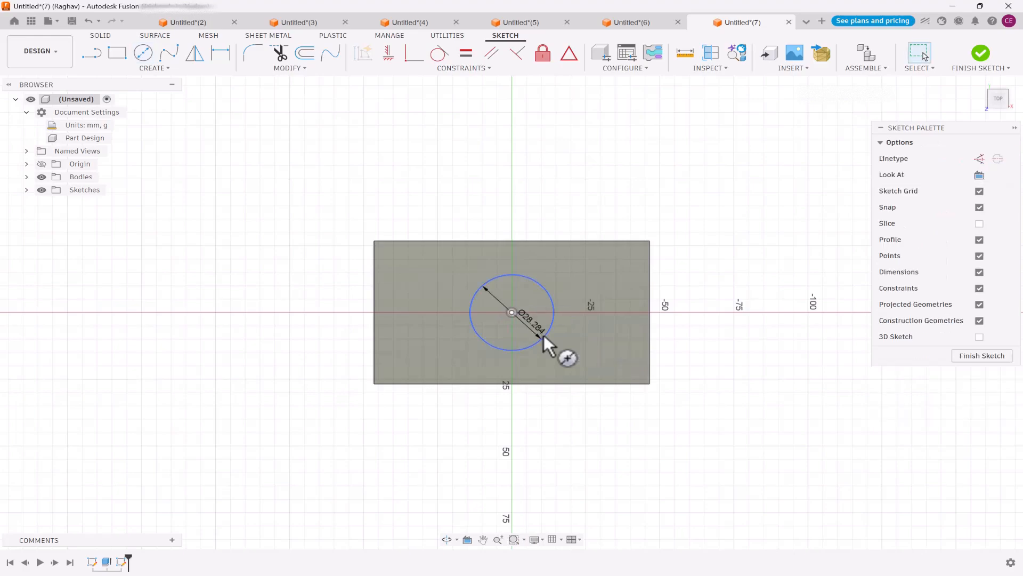
pyautogui.click(996, 357)
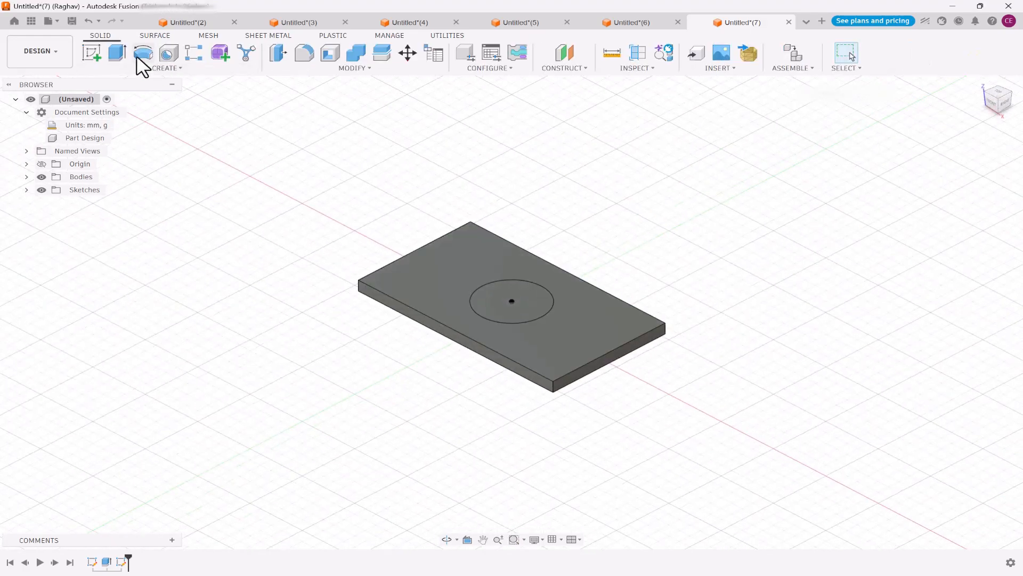
# Extrude the circle on the plate 10 mm upward, joined to the plate, naming the distance parameter Boss_legth inline.
pyautogui.click(117, 52)
pyautogui.click(523, 292)
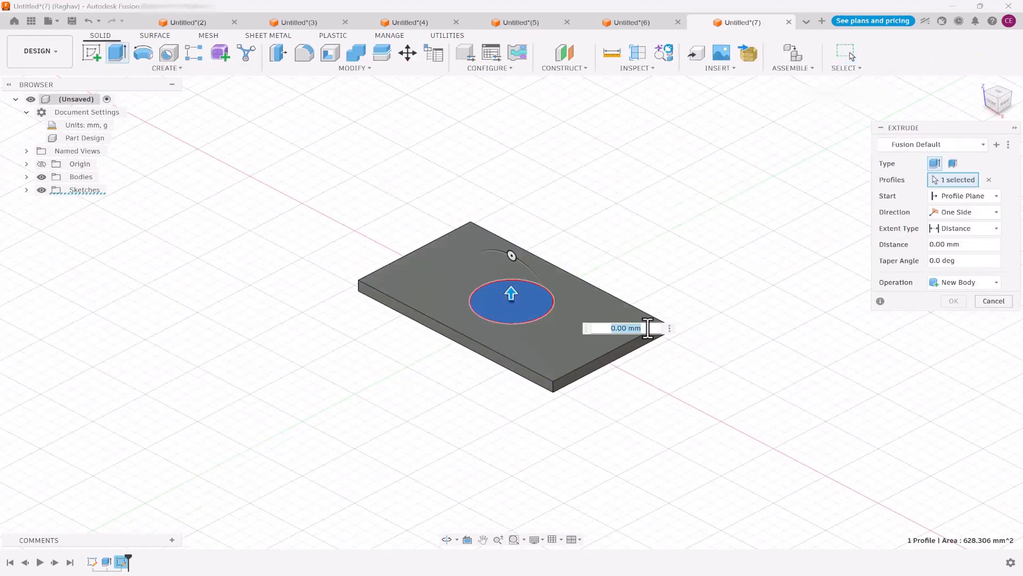
pyautogui.write('5')
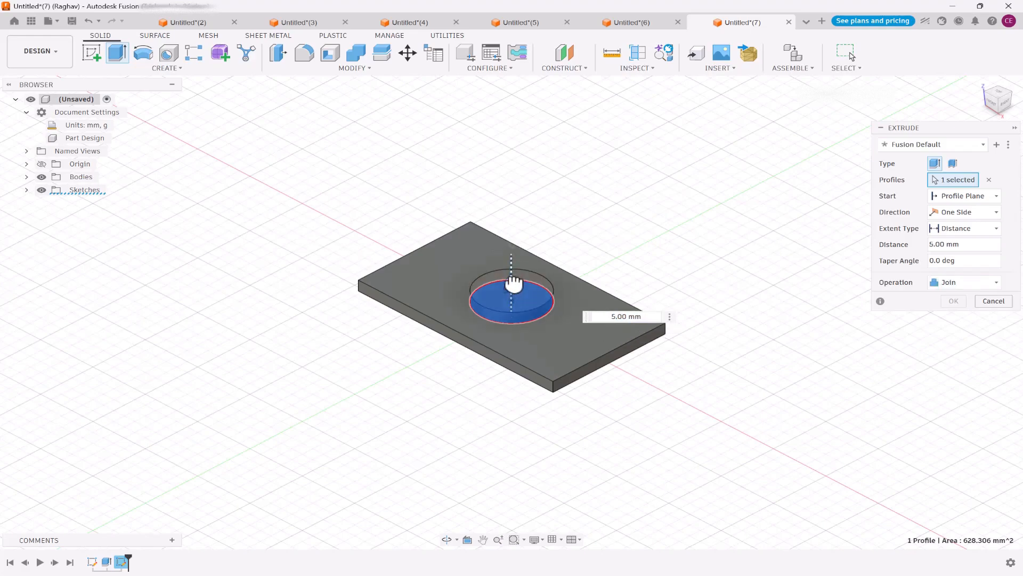
pyautogui.click(605, 315)
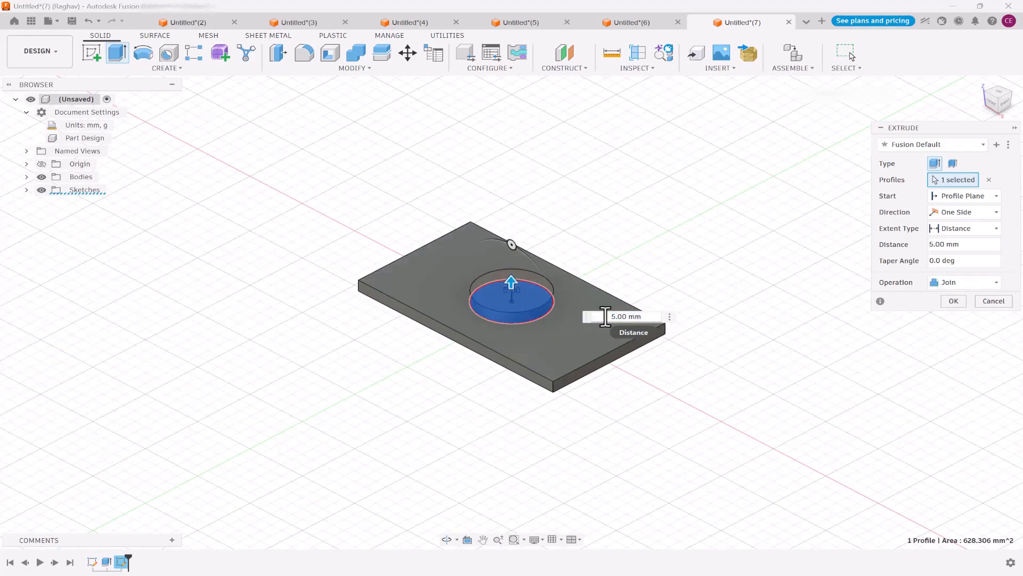
pyautogui.write('Boss')
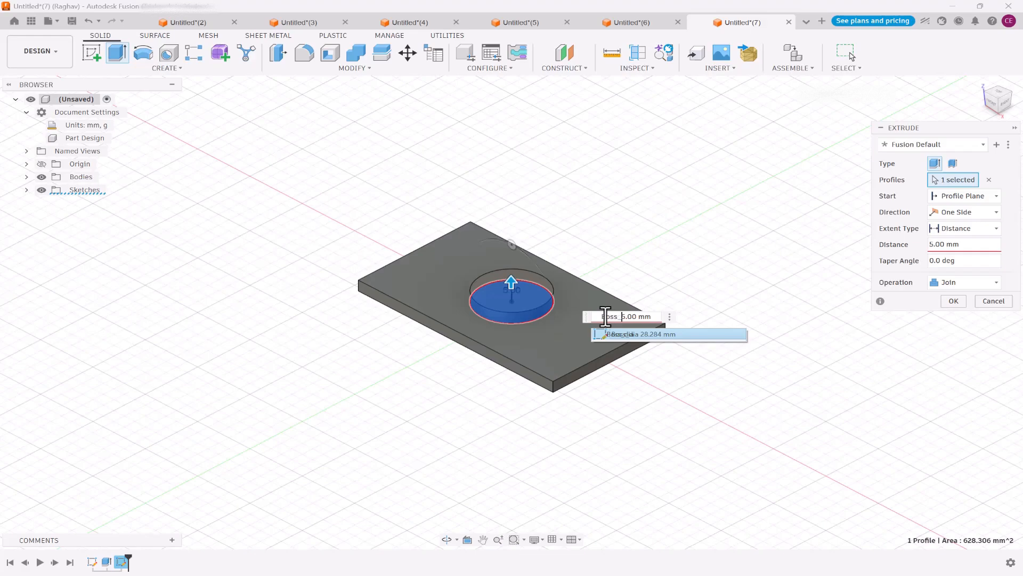
pyautogui.write('_legth = ')
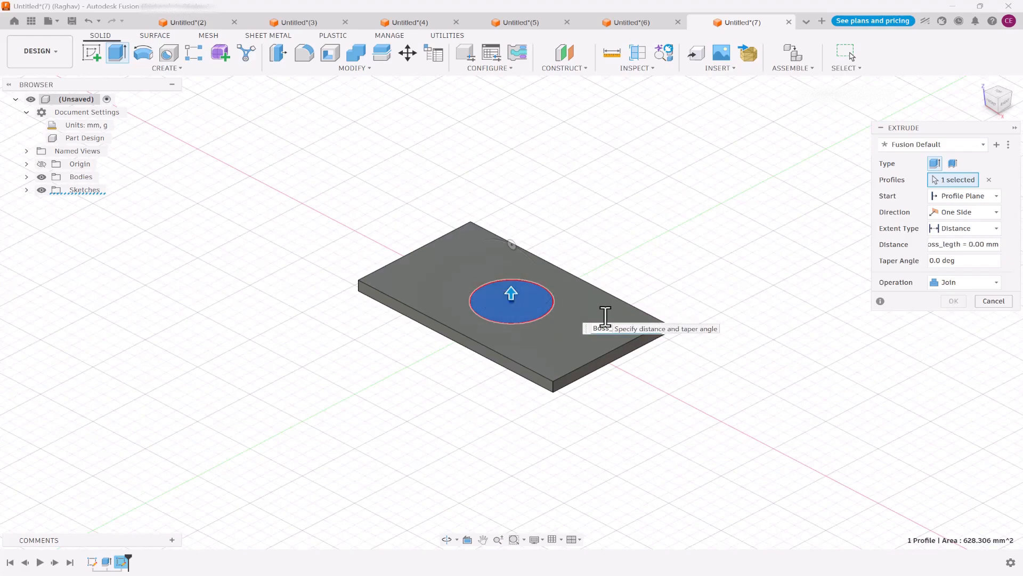
pyautogui.write('10')
pyautogui.press('Return')
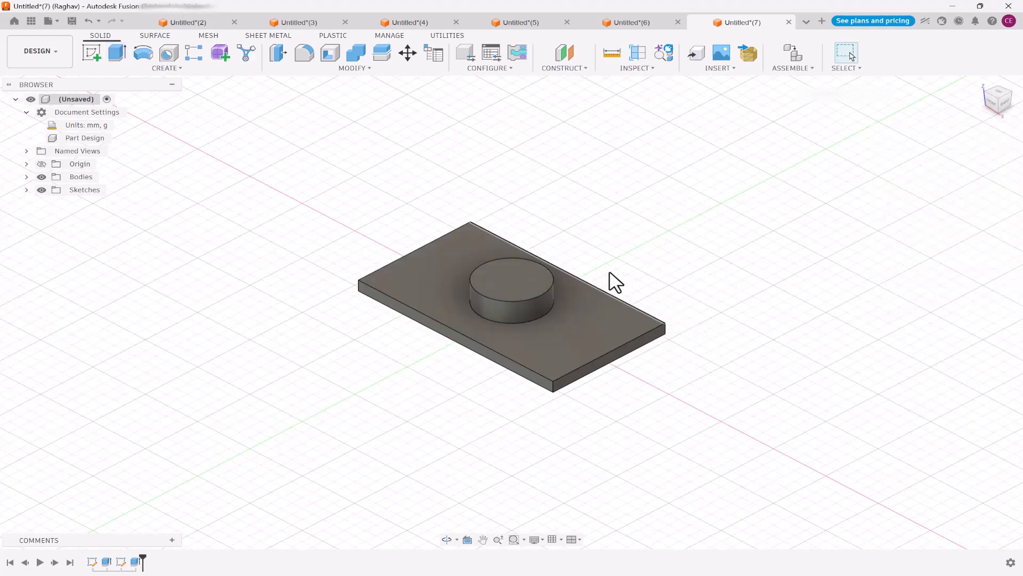
# Sketch a centred circle about 15.25 mm in diameter on the boss's top face, name its diameter holes_dia inline, and finish the sketch.
pyautogui.click(92, 52)
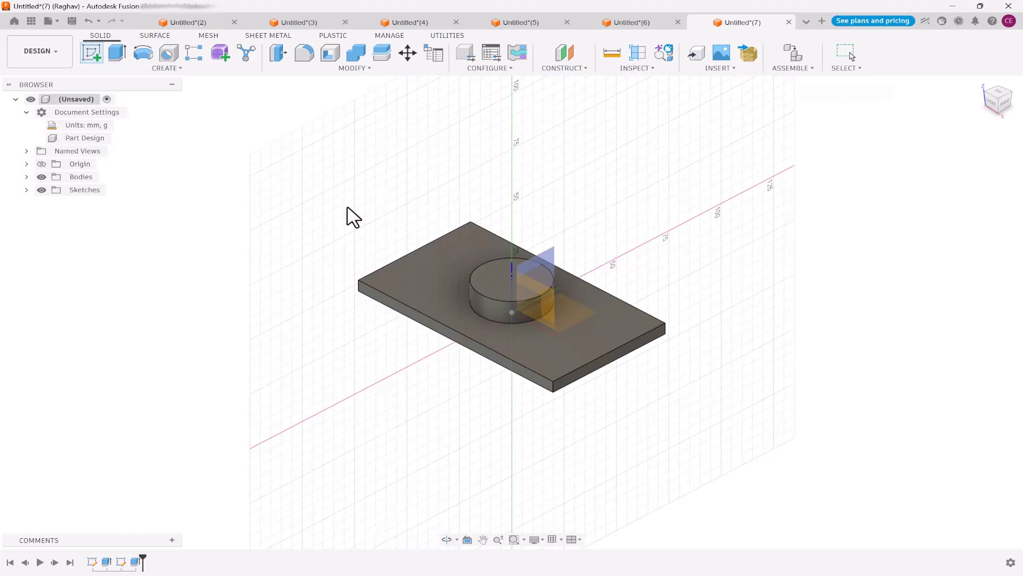
pyautogui.click(506, 277)
pyautogui.click(143, 52)
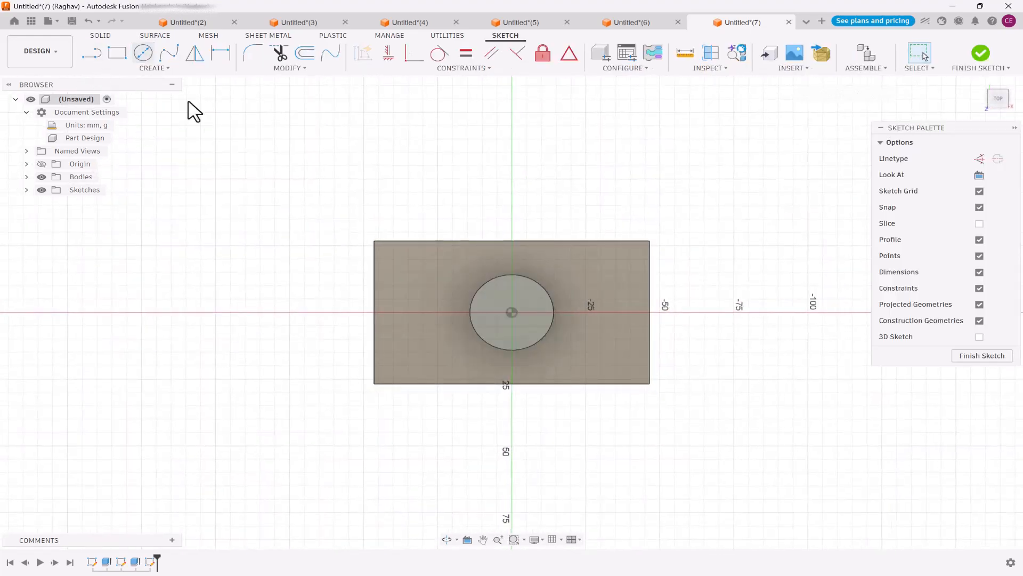
pyautogui.click(513, 312)
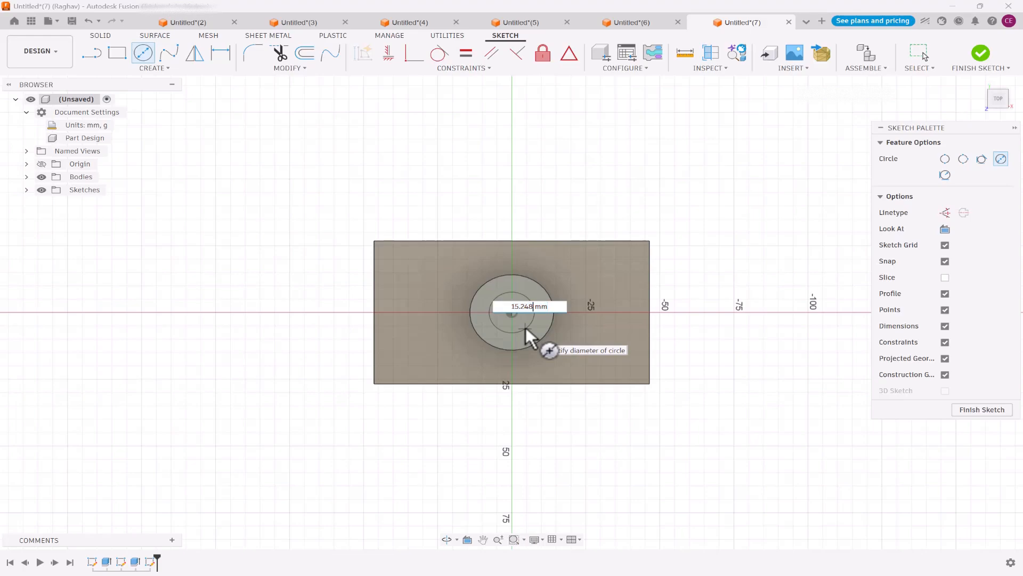
pyautogui.write('hol')
pyautogui.write('es')
pyautogui.write('=')
pyautogui.write('_di')
pyautogui.press('Return')
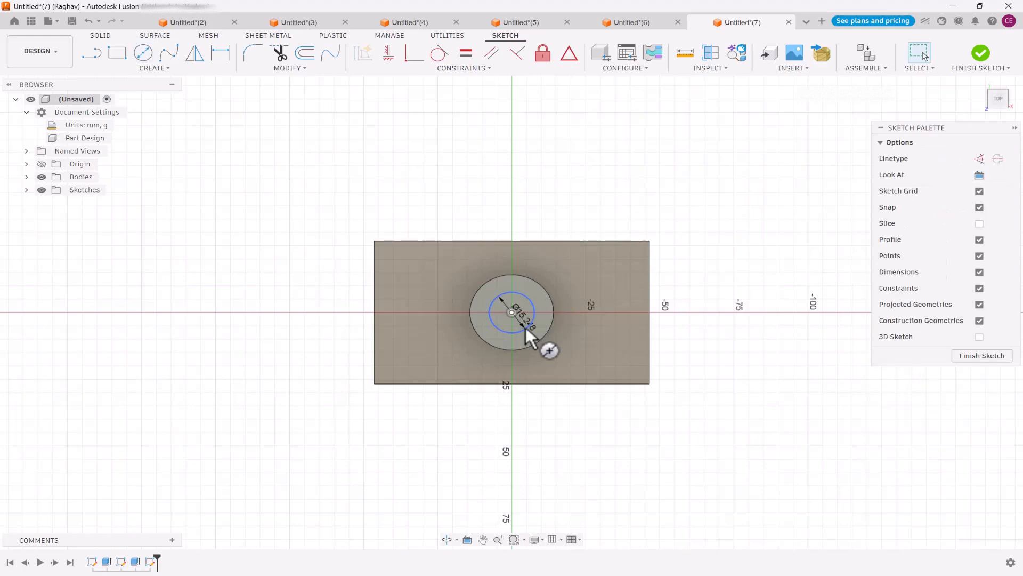
pyautogui.click(985, 356)
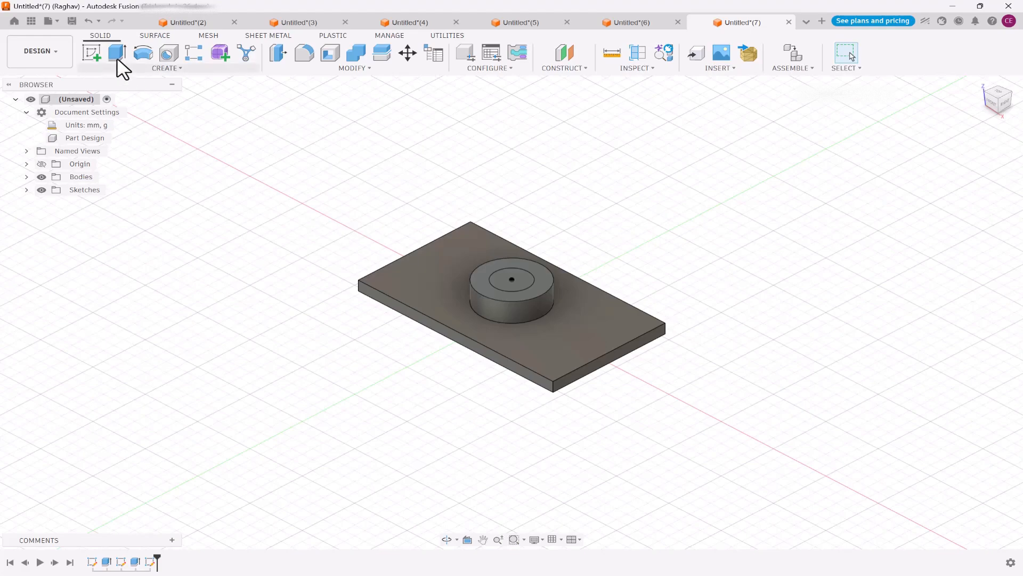
# Extrude the inner circle downward as a cut through the boss and the plate.
pyautogui.click(117, 53)
pyautogui.click(515, 279)
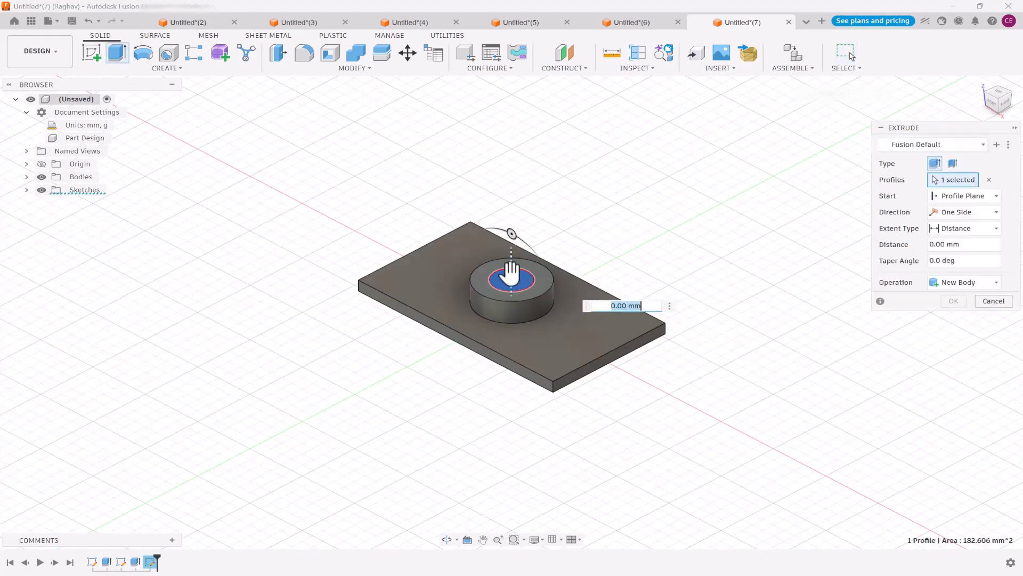
pyautogui.moveTo(509, 276); pyautogui.dragTo(489, 391)
pyautogui.click(935, 316)
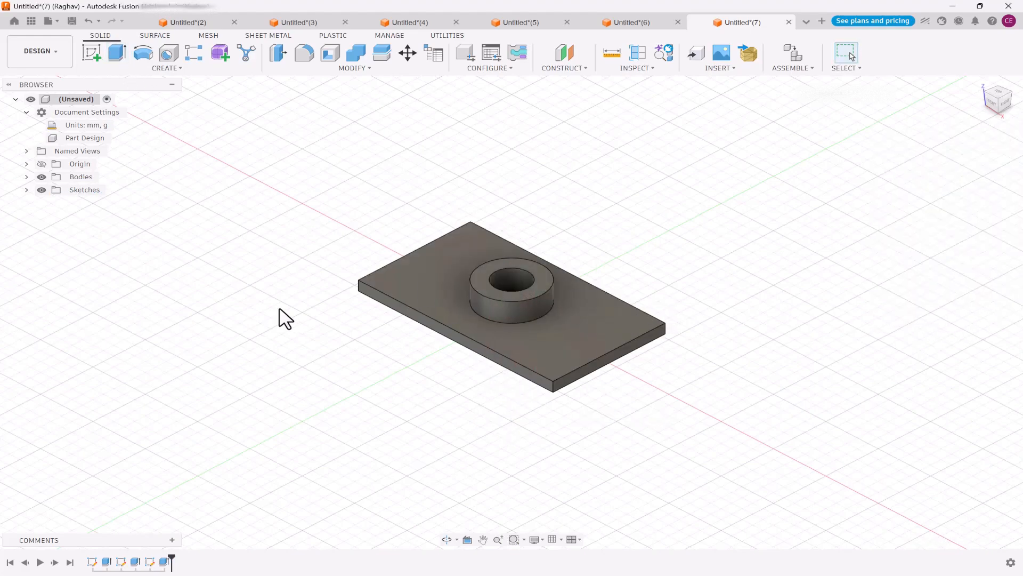
# Reopen the plate's base rectangle sketch for editing and bring up the parameters table.
pyautogui.rightClick(94, 563)
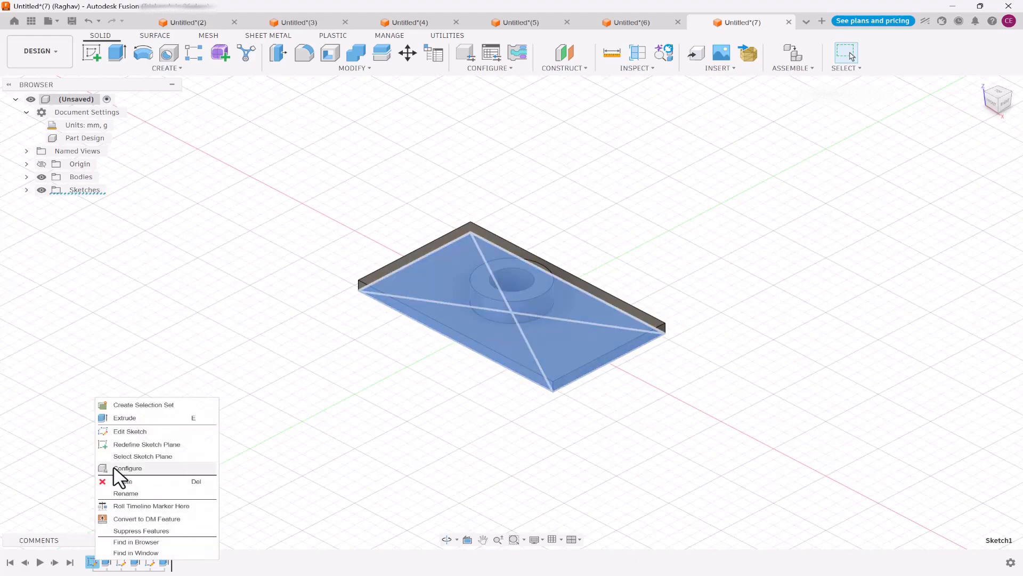
pyautogui.click(128, 432)
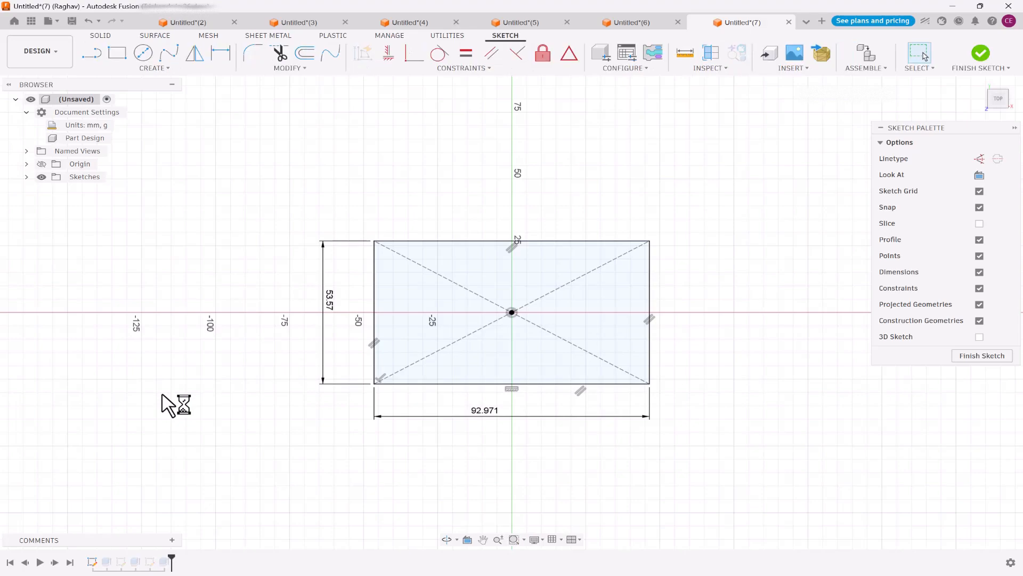
pyautogui.click(288, 68)
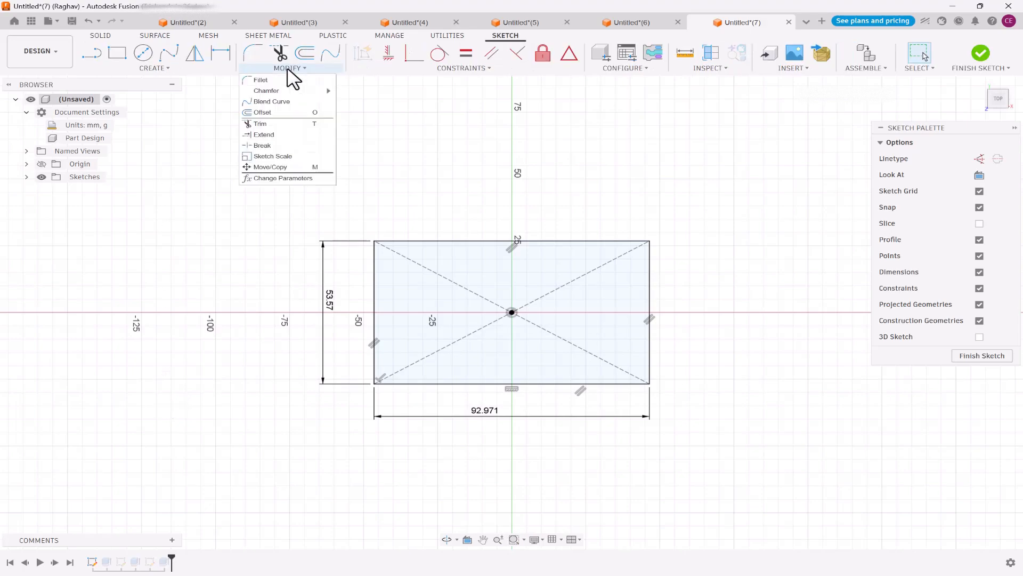
pyautogui.click(279, 178)
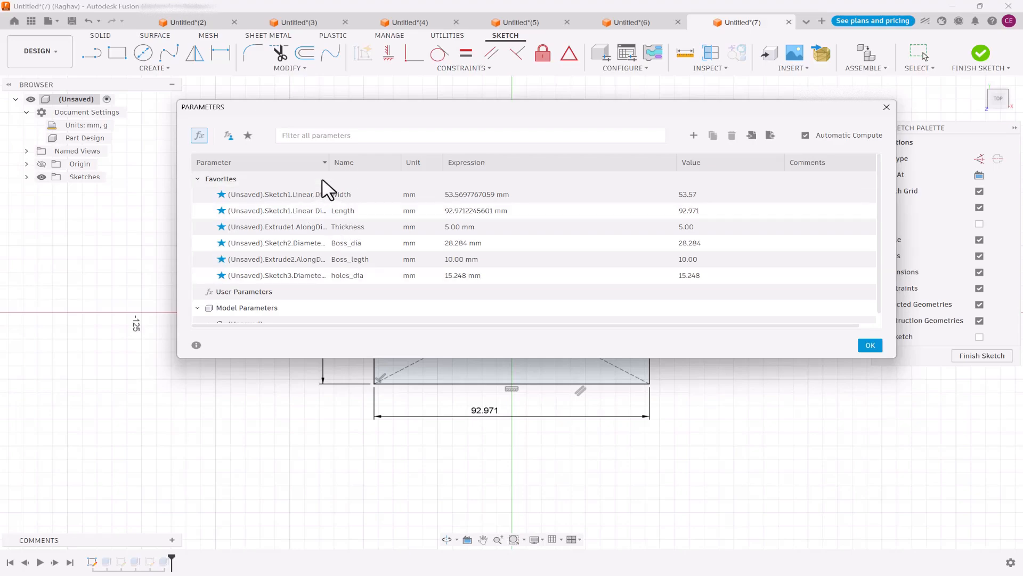
# Examine the inline-named parameters among the favorites and under the model parameters of the sketches and extrusions.
pyautogui.scroll(-1, 260, 305)
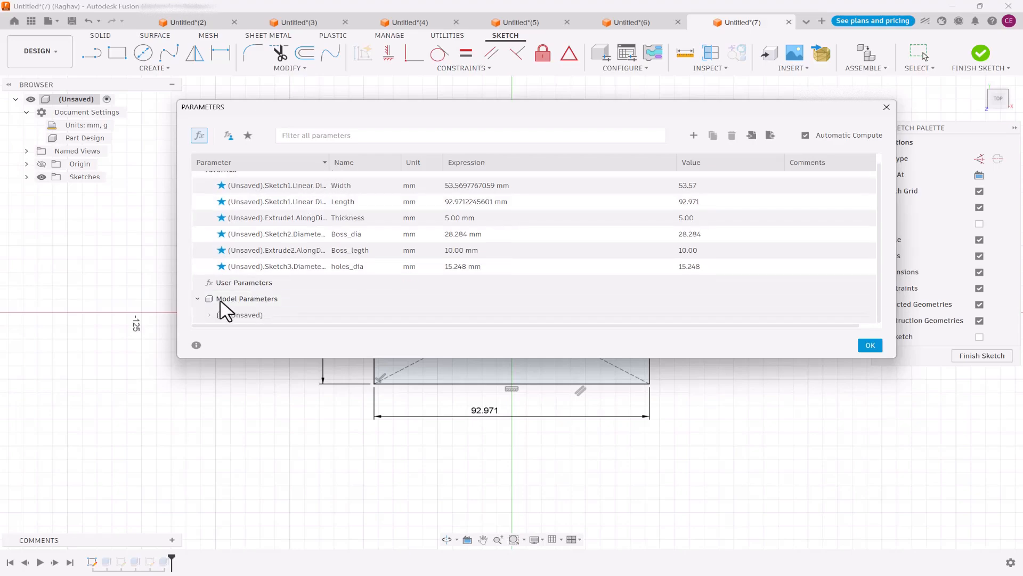
pyautogui.scroll(1, 216, 216)
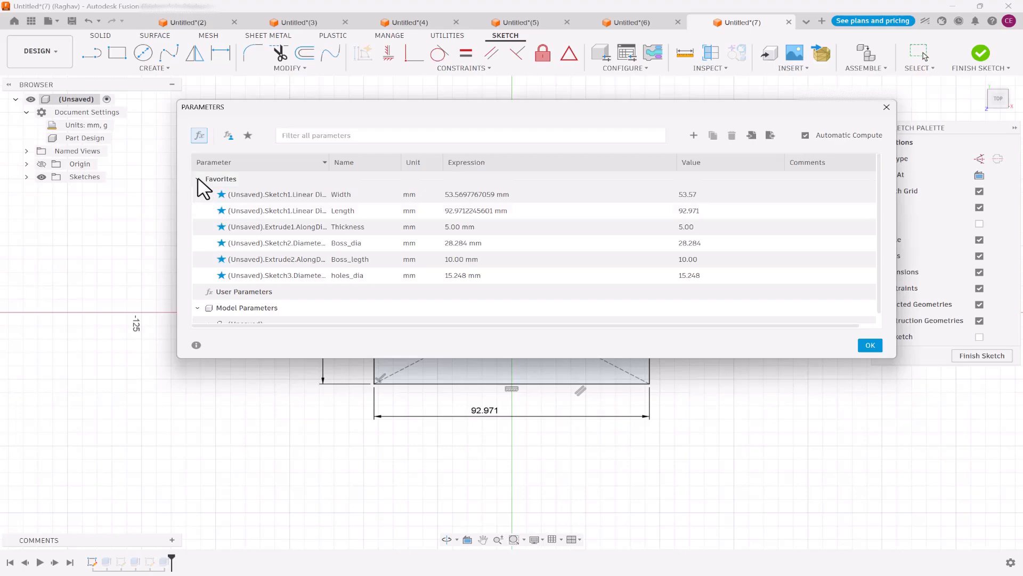
pyautogui.click(198, 178)
pyautogui.click(210, 227)
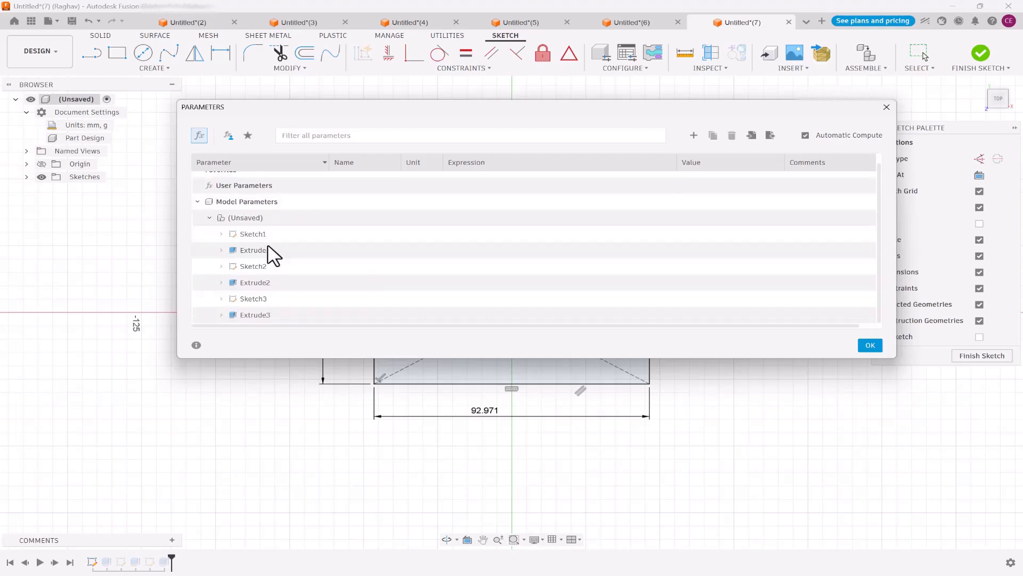
pyautogui.click(222, 242)
pyautogui.scroll(-3, 368, 257)
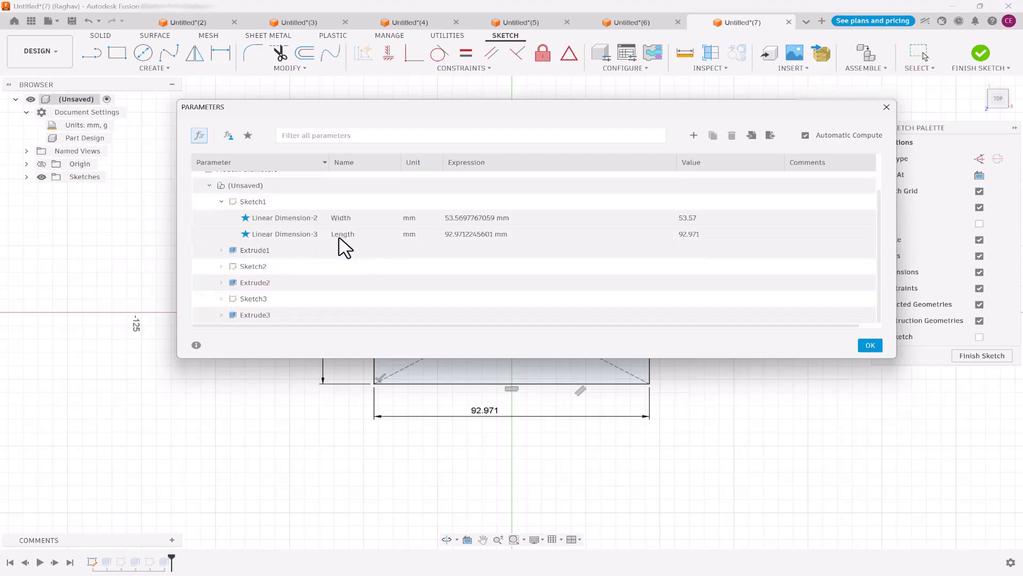
pyautogui.click(221, 251)
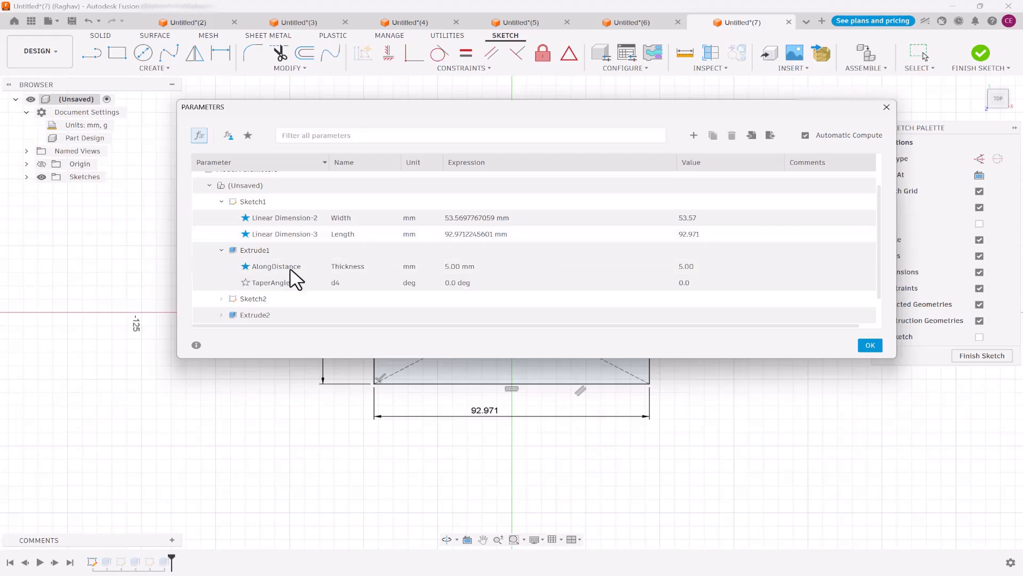
pyautogui.scroll(-3, 393, 301)
pyautogui.scroll(5, 297, 297)
pyautogui.scroll(-5, 261, 300)
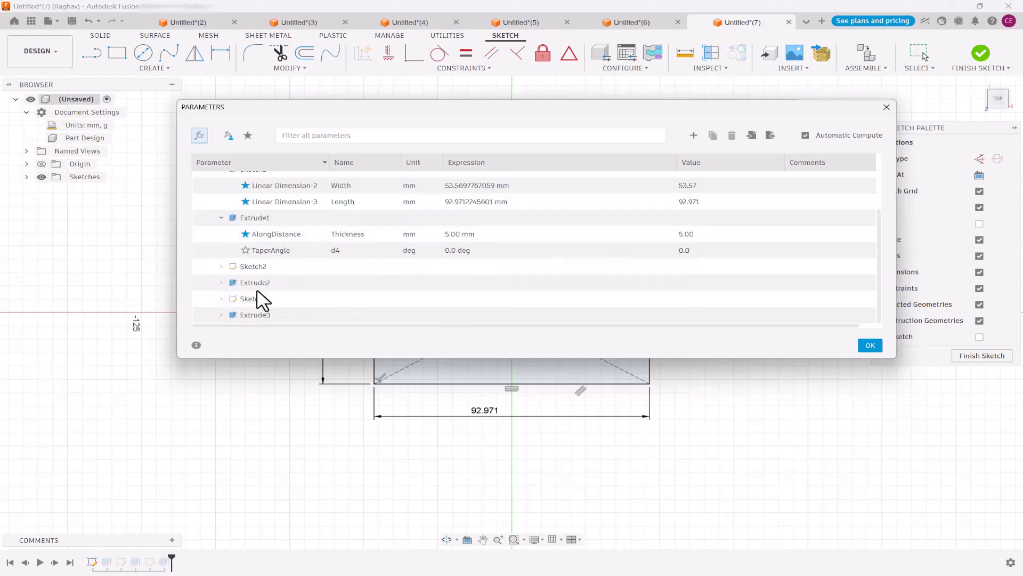
pyautogui.click(222, 267)
pyautogui.scroll(3, 223, 275)
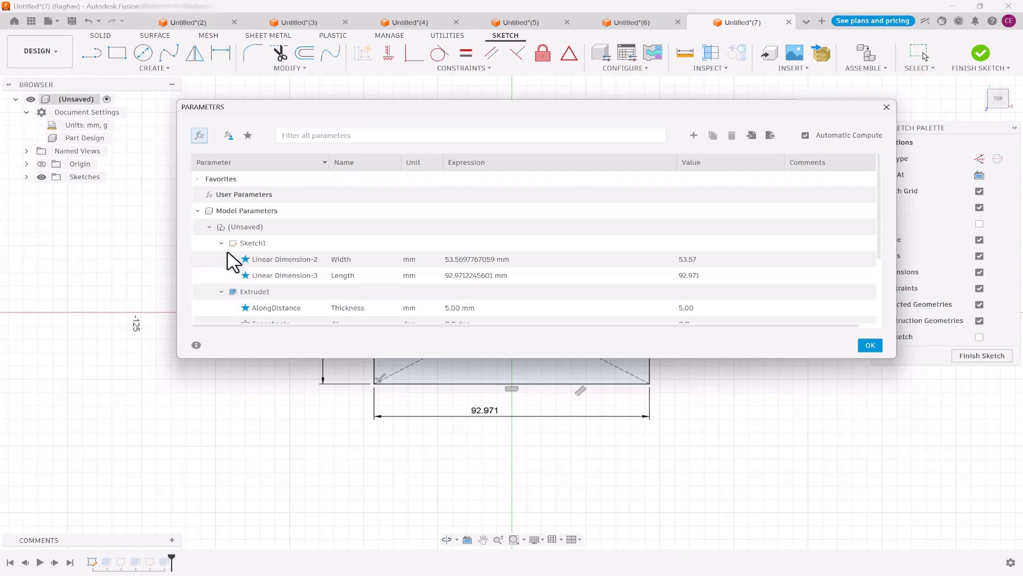
pyautogui.click(209, 226)
pyautogui.click(197, 211)
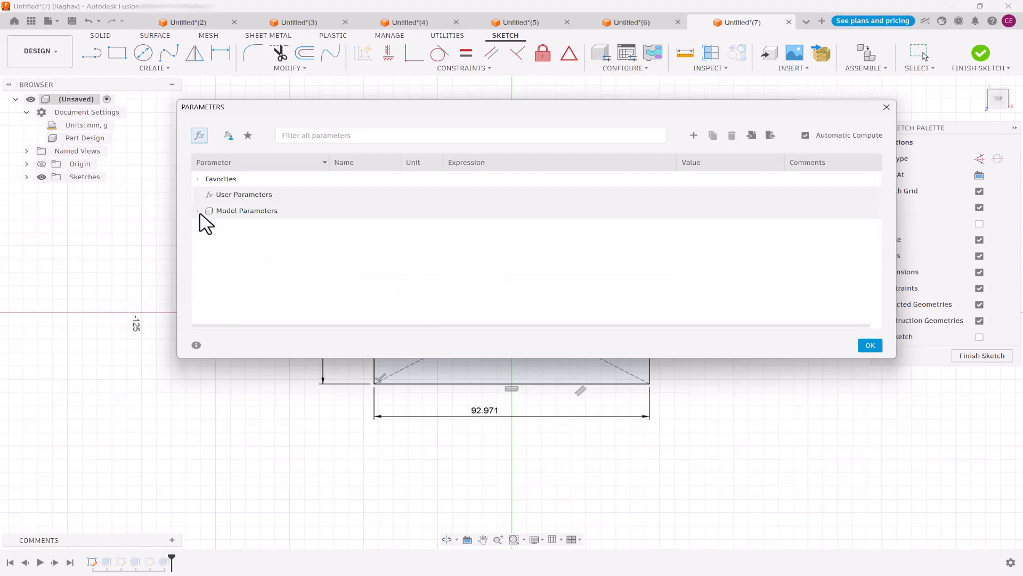
pyautogui.click(198, 179)
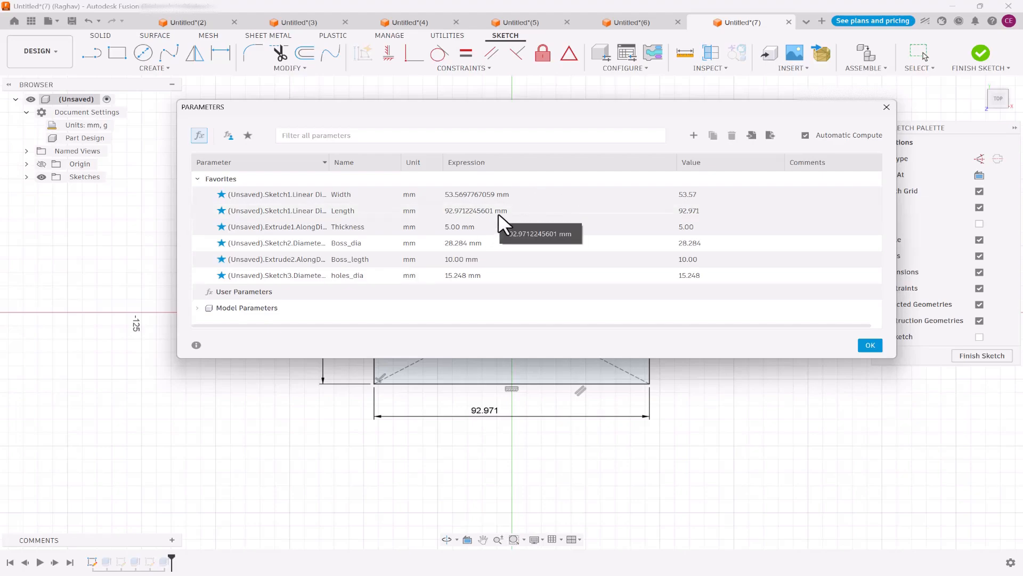
# Set the Width parameter to 60 mm.
pyautogui.doubleClick(512, 195)
pyautogui.moveTo(529, 194); pyautogui.dragTo(423, 196)
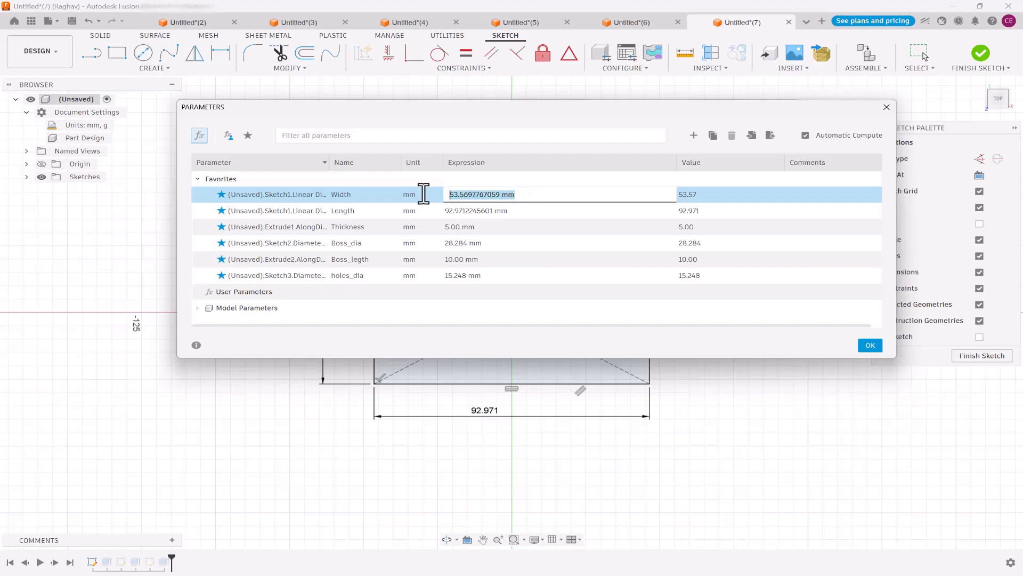
pyautogui.write('60')
pyautogui.press('Return')
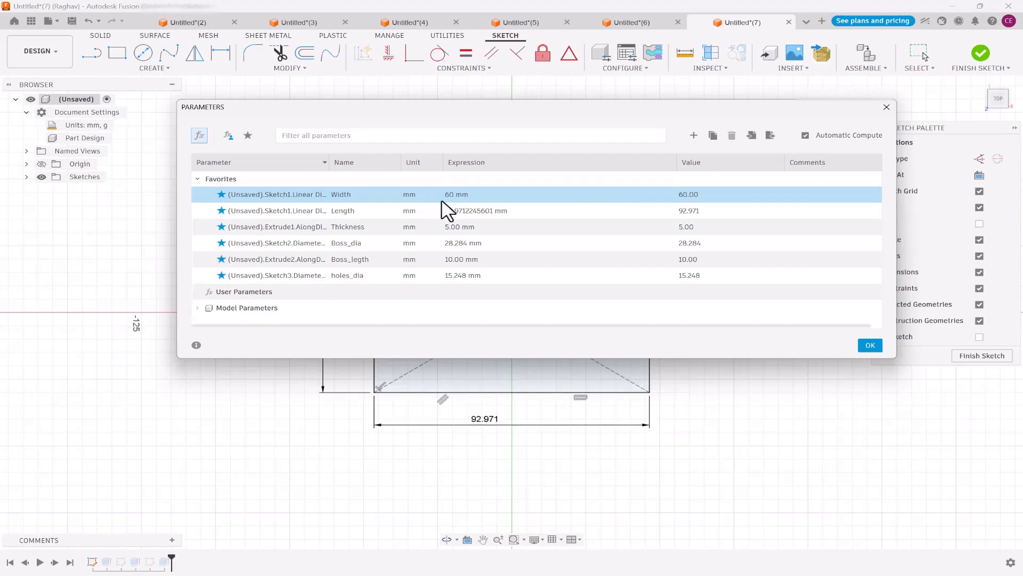
# Link the Length parameter to the plate width with the expression Width * 2.
pyautogui.click(493, 213)
pyautogui.doubleClick(505, 210)
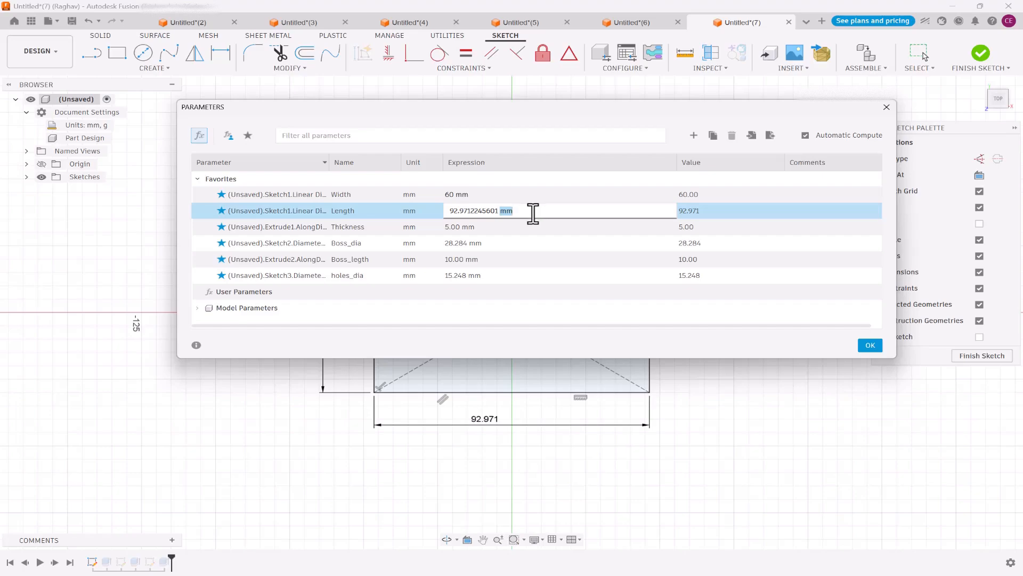
pyautogui.moveTo(531, 212); pyautogui.dragTo(419, 213)
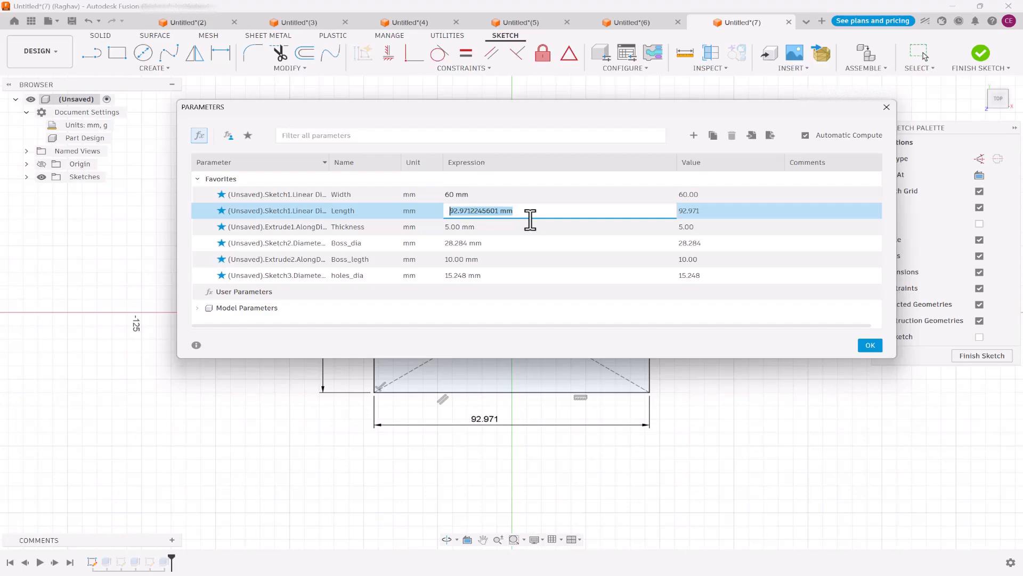
pyautogui.write('w')
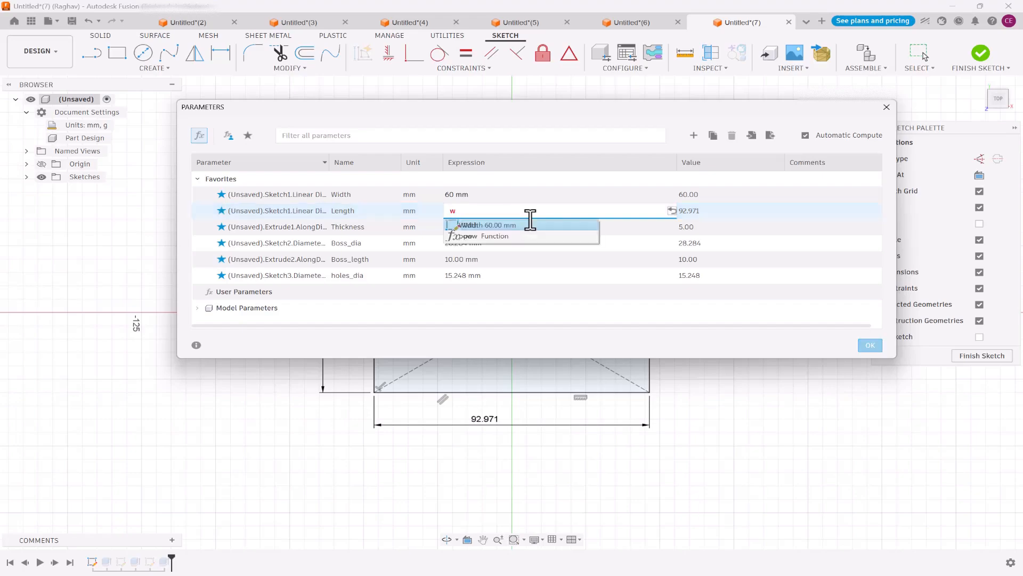
pyautogui.click(525, 224)
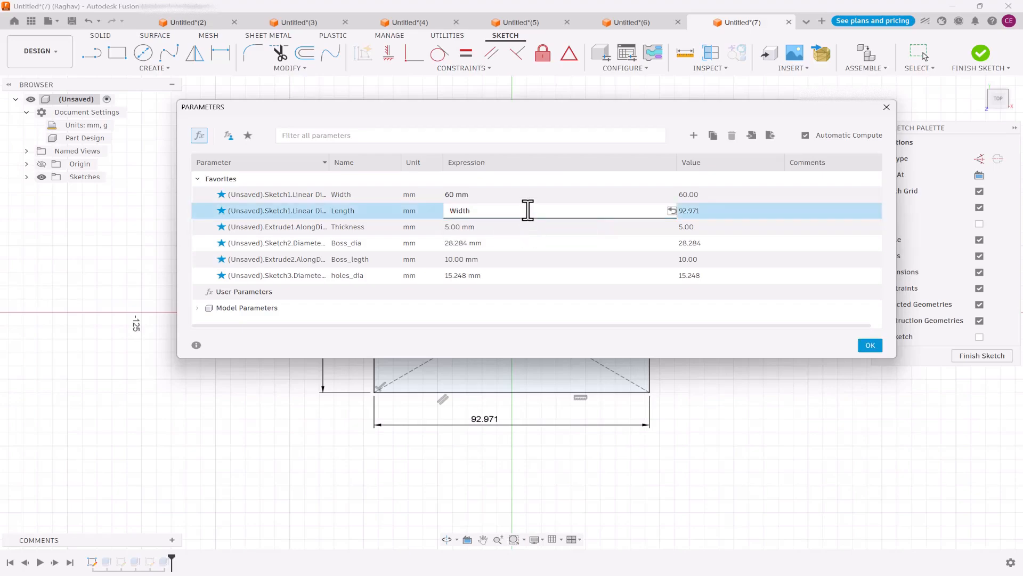
pyautogui.write('* 2')
pyautogui.press('Return')
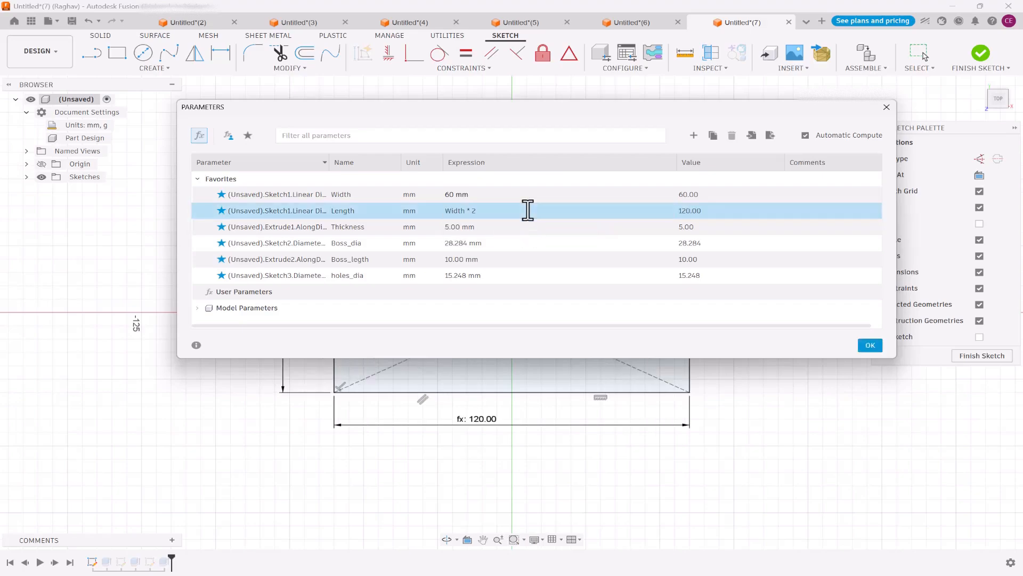
# Link the Thickness parameter to the plate length with the expression Length / 10.
pyautogui.click(502, 228)
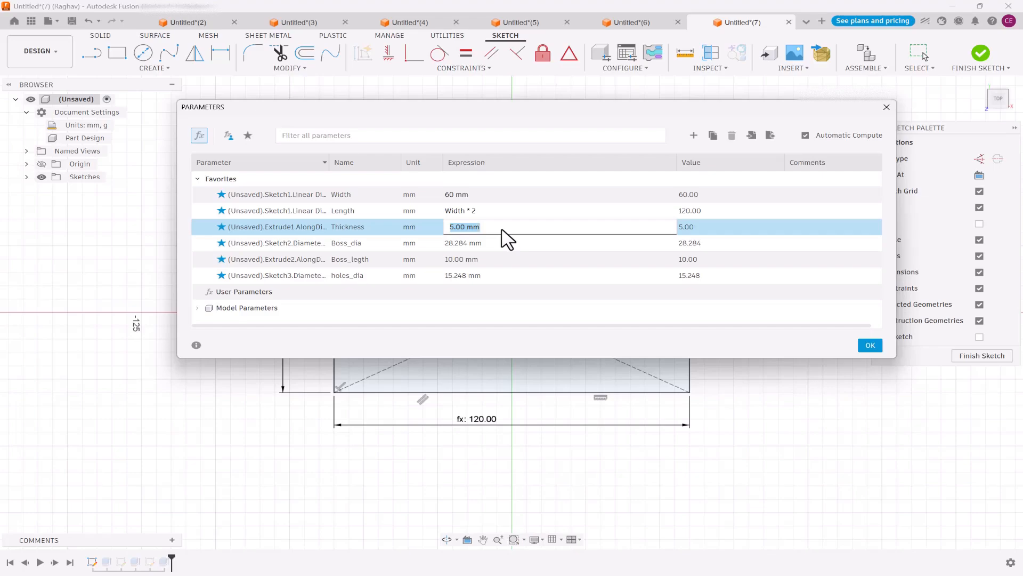
pyautogui.write('l')
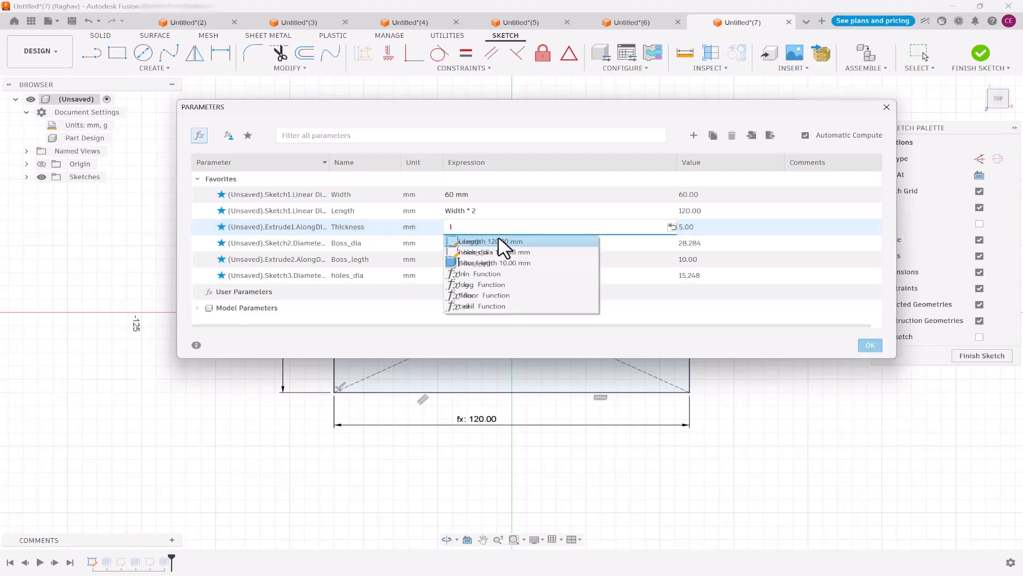
pyautogui.click(504, 241)
pyautogui.write('/ ')
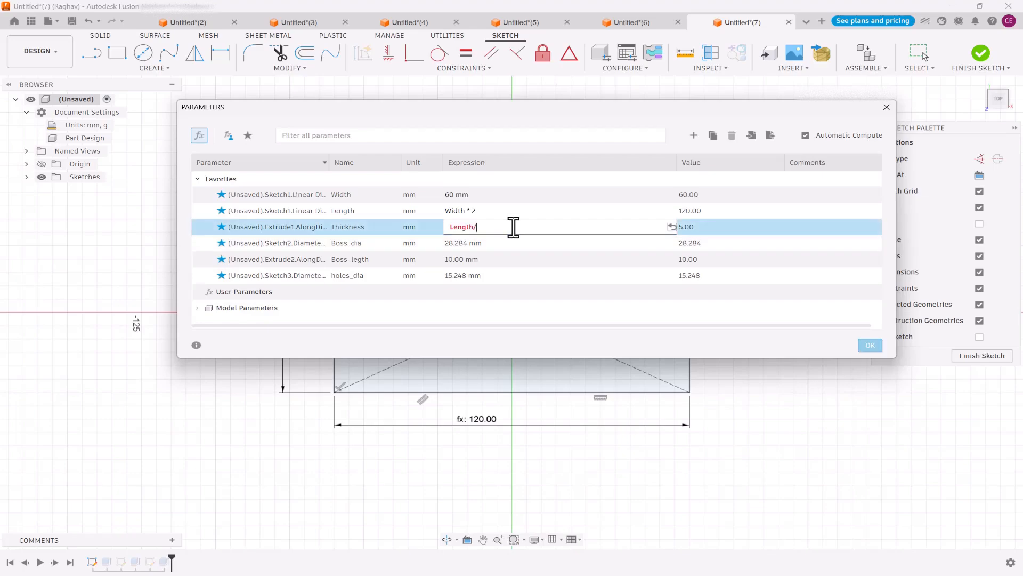
pyautogui.write('10')
pyautogui.press('Return')
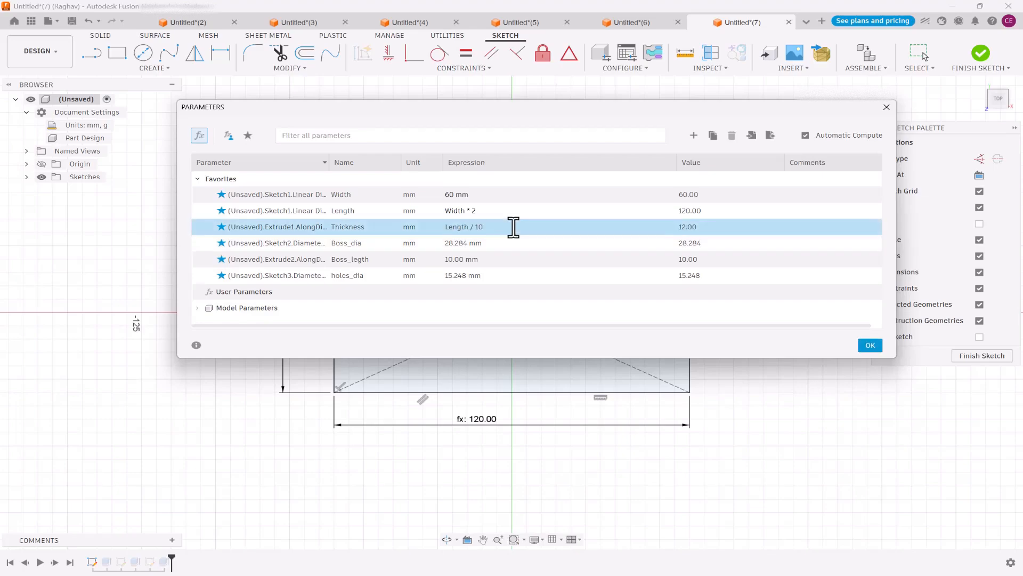
# Link the Boss_dia parameter to the plate width with the expression Width / 2, matching the parameter name's capitalization.
pyautogui.doubleClick(502, 242)
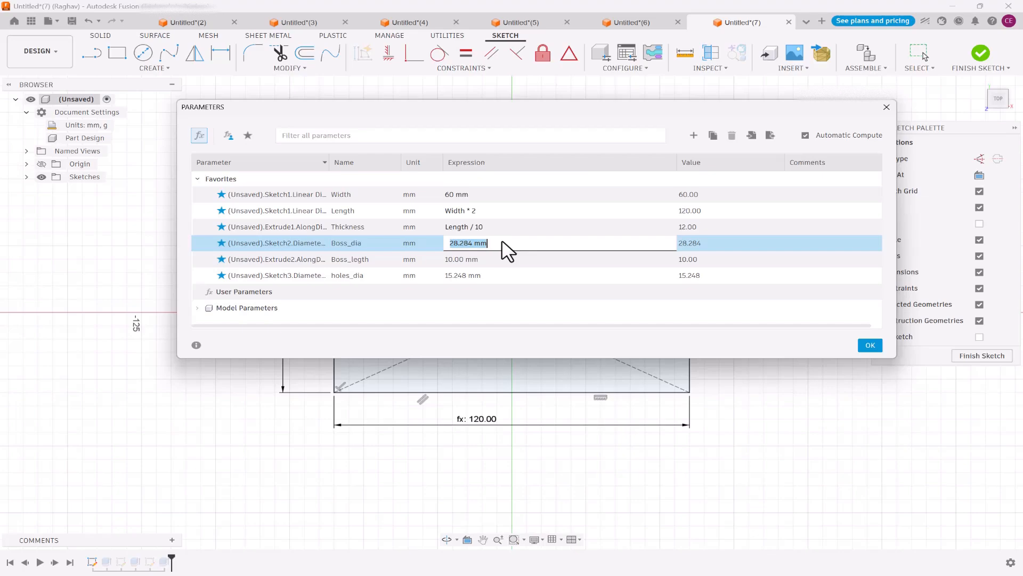
pyautogui.write('width')
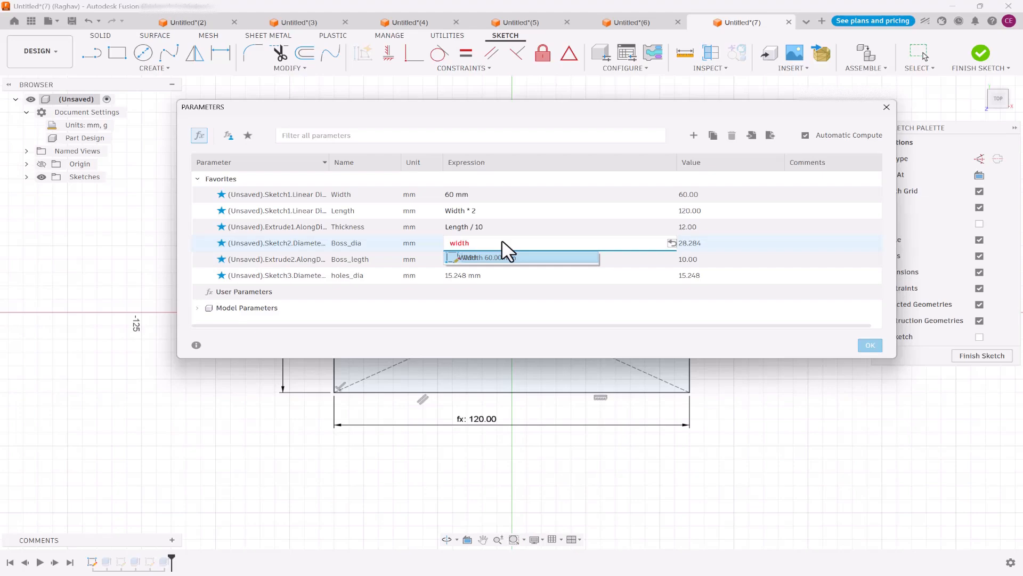
pyautogui.press('Escape')
pyautogui.press('Return')
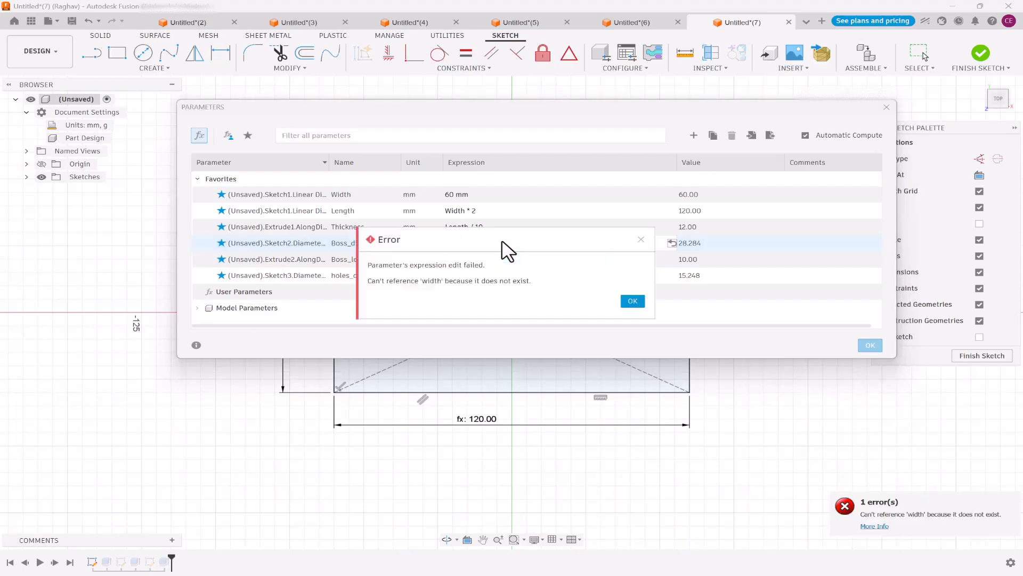
pyautogui.click(633, 301)
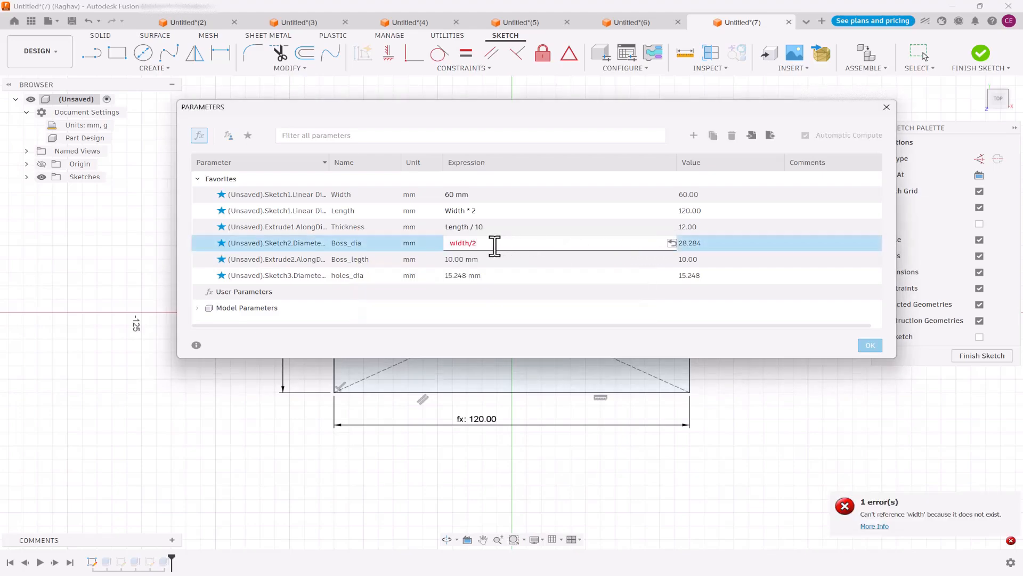
pyautogui.click(455, 247)
pyautogui.press('BackSpace')
pyautogui.write('W')
pyautogui.press('Escape')
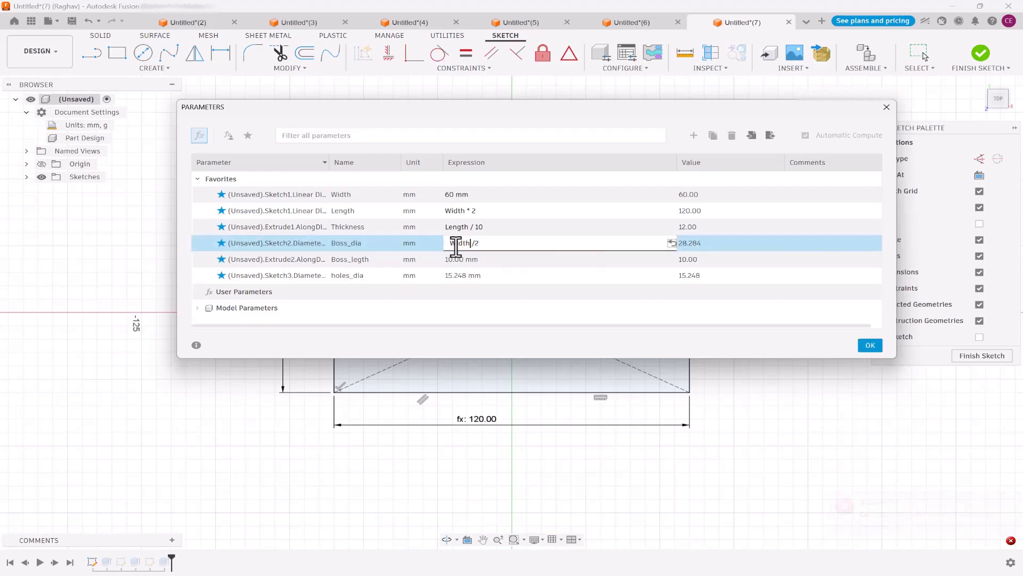
# Link the Boss_legth parameter to the plate length with the expression Length / 4.
pyautogui.click(493, 261)
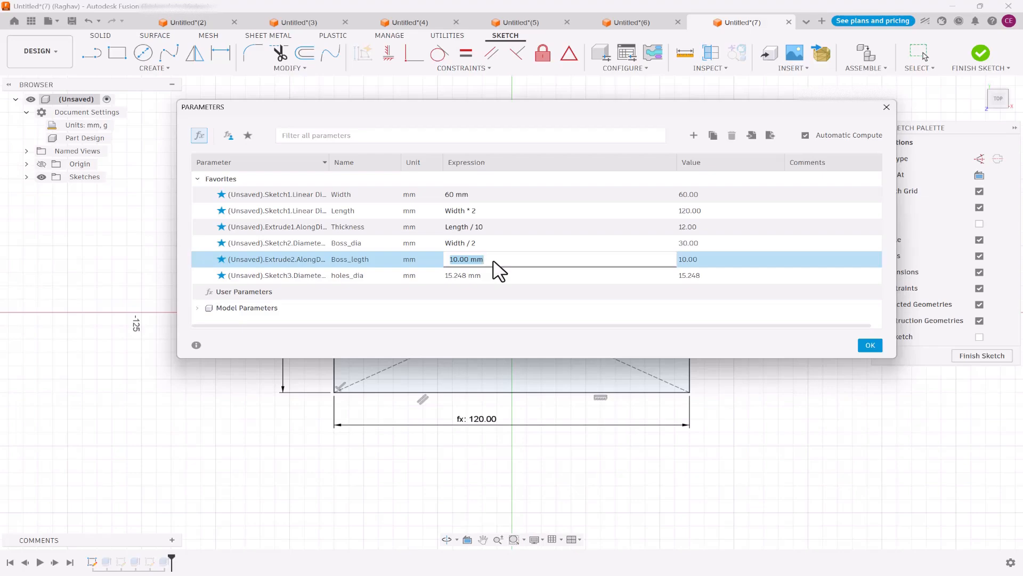
pyautogui.write('Length ')
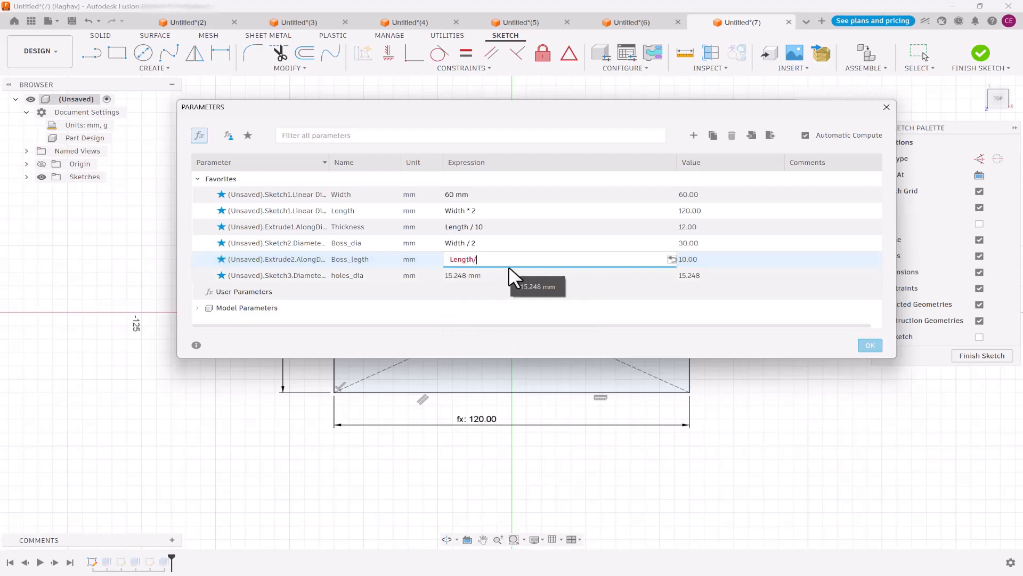
pyautogui.write('/ 4')
pyautogui.press('Return')
# Link the holes_dia parameter to the boss diameter with the expression Boss_dia / 2, then accept the parameters and finish the sketch.
pyautogui.doubleClick(493, 276)
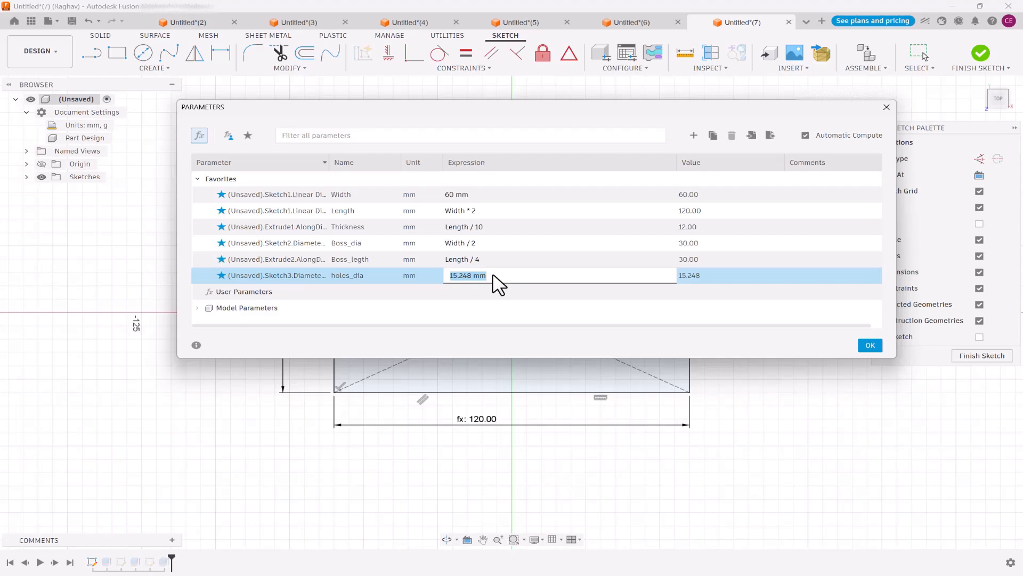
pyautogui.write('boss')
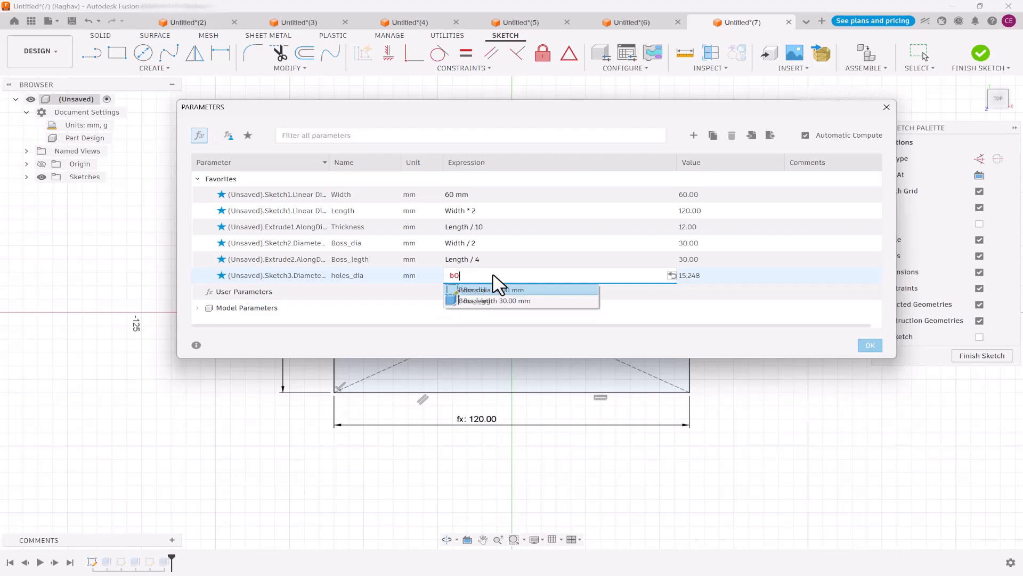
pyautogui.press('BackSpace')
pyautogui.press('BackSpace')
pyautogui.press('BackSpace')
pyautogui.press('BackSpace')
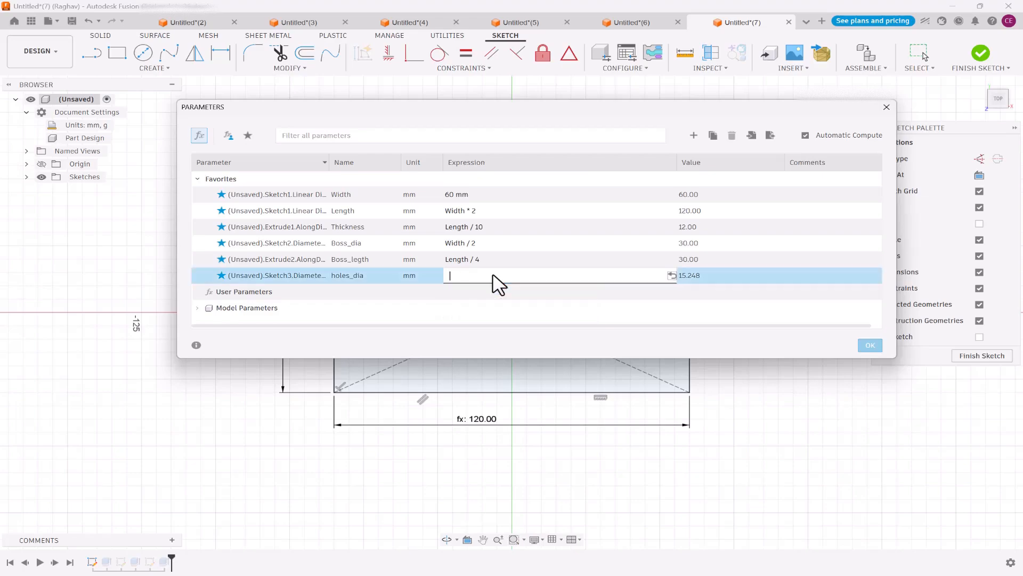
pyautogui.write('boss')
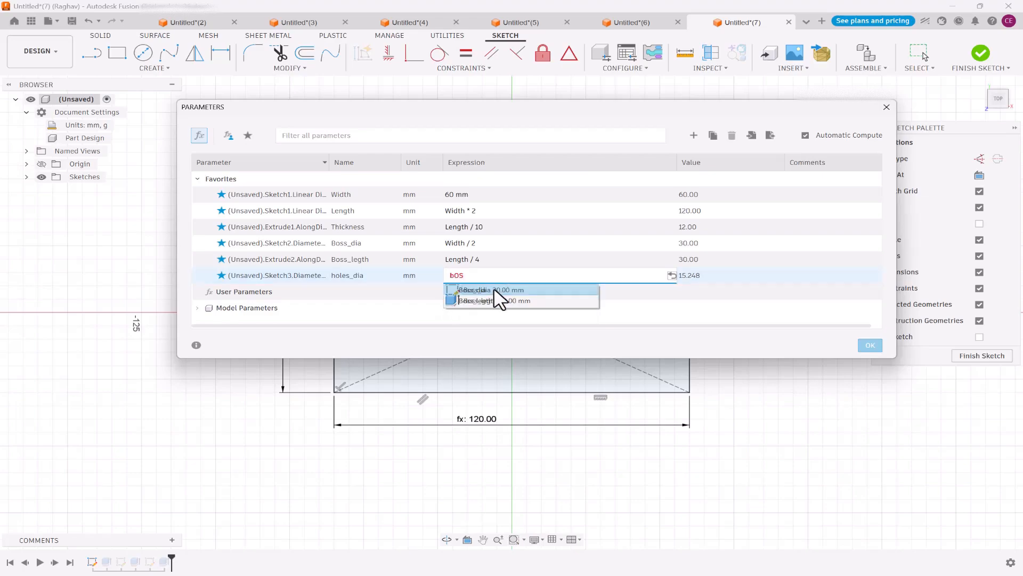
pyautogui.click(498, 290)
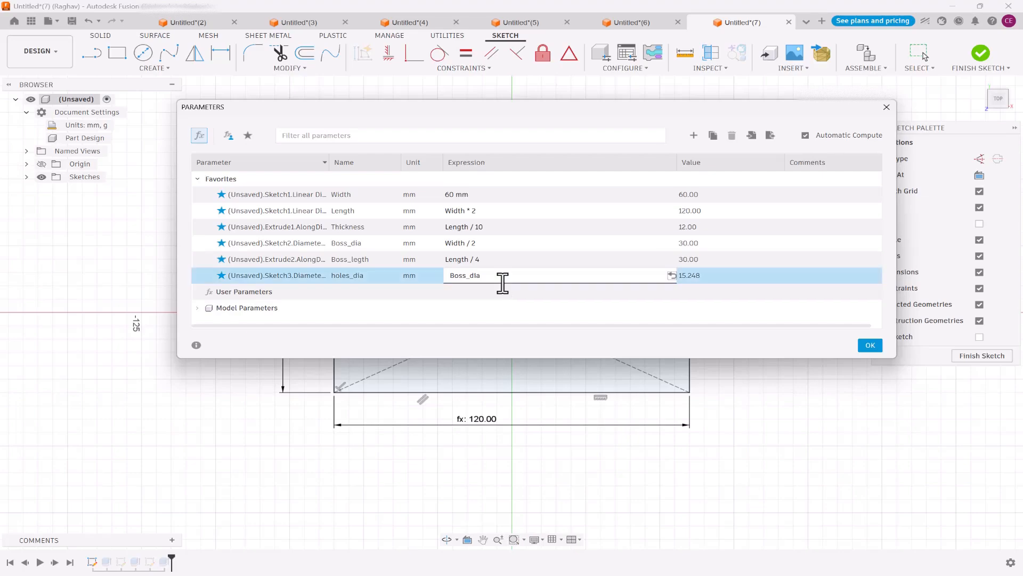
pyautogui.write('/ 2')
pyautogui.press('Return')
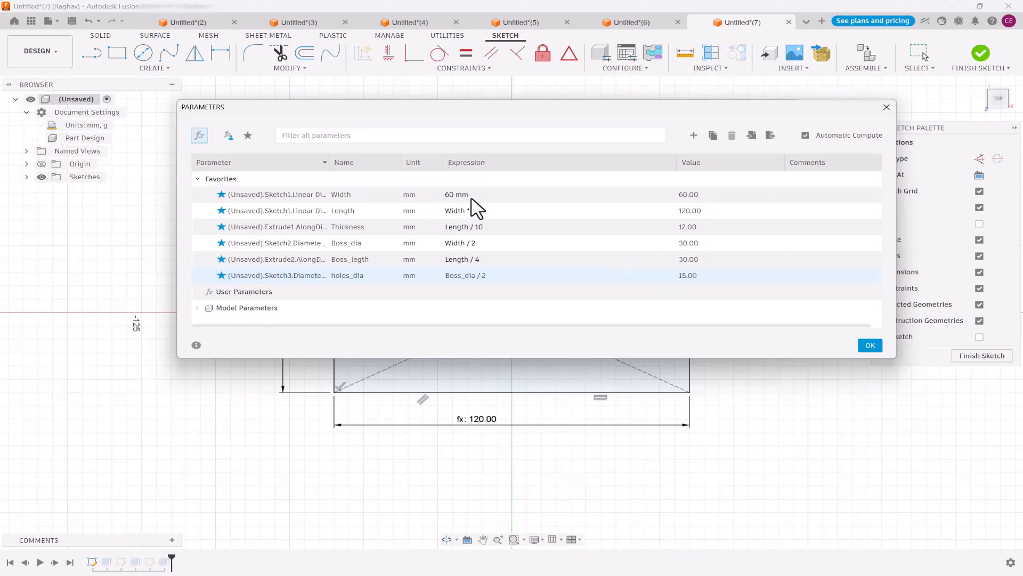
pyautogui.click(870, 345)
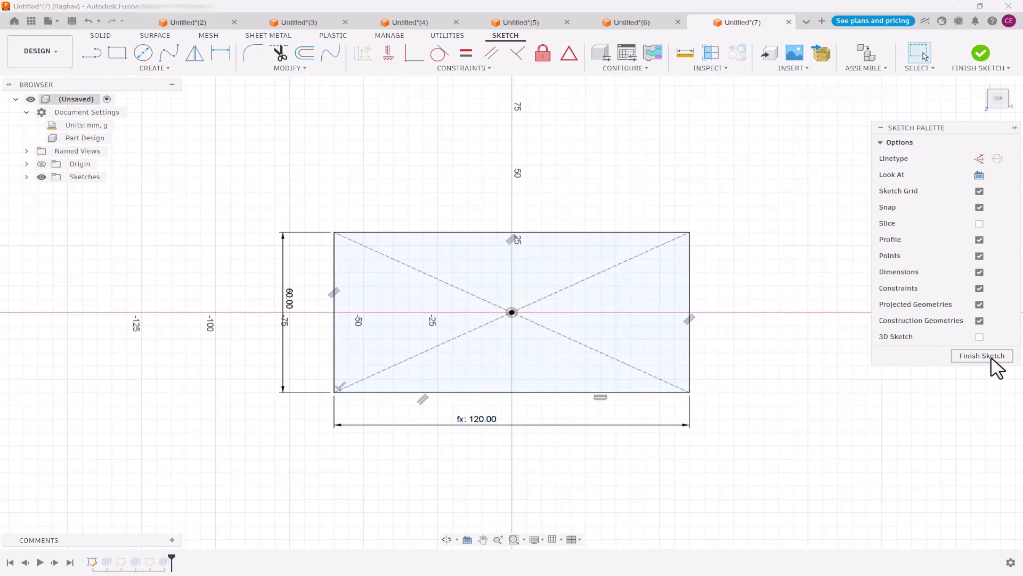
pyautogui.click(985, 356)
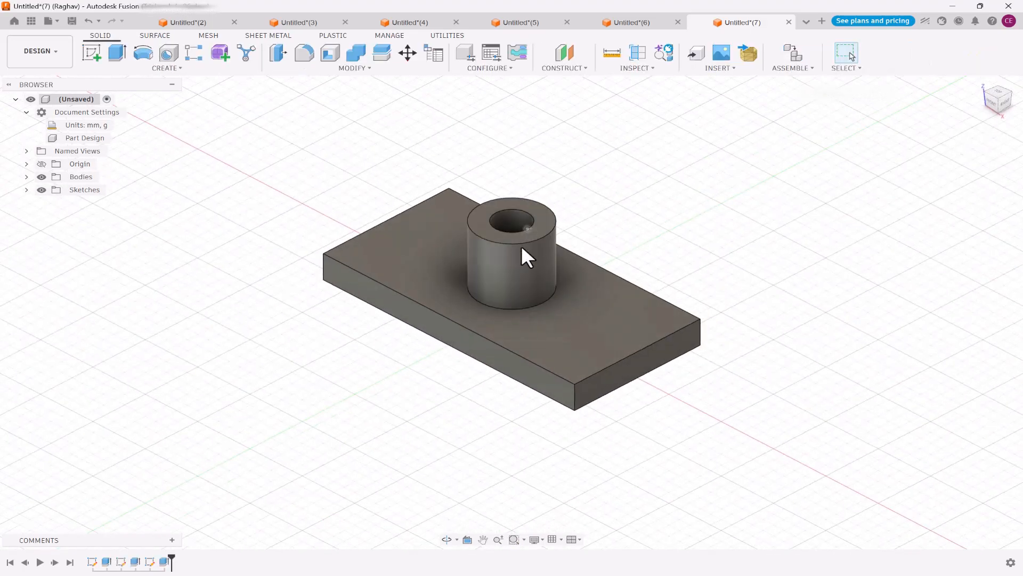
# Reopen the base rectangle sketch from the finished solid model and show its parameters table again.
pyautogui.rightClick(91, 562)
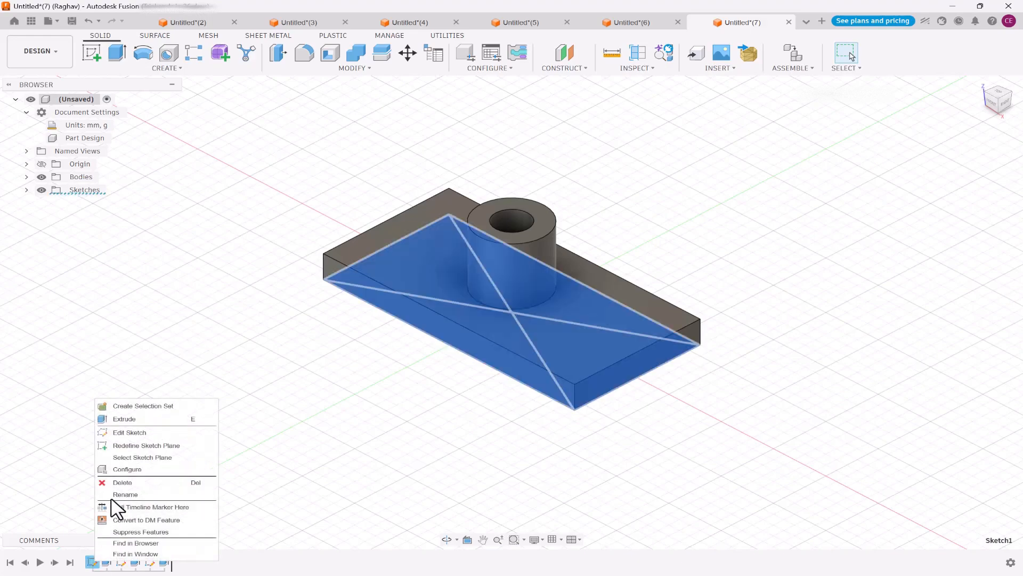
pyautogui.click(128, 432)
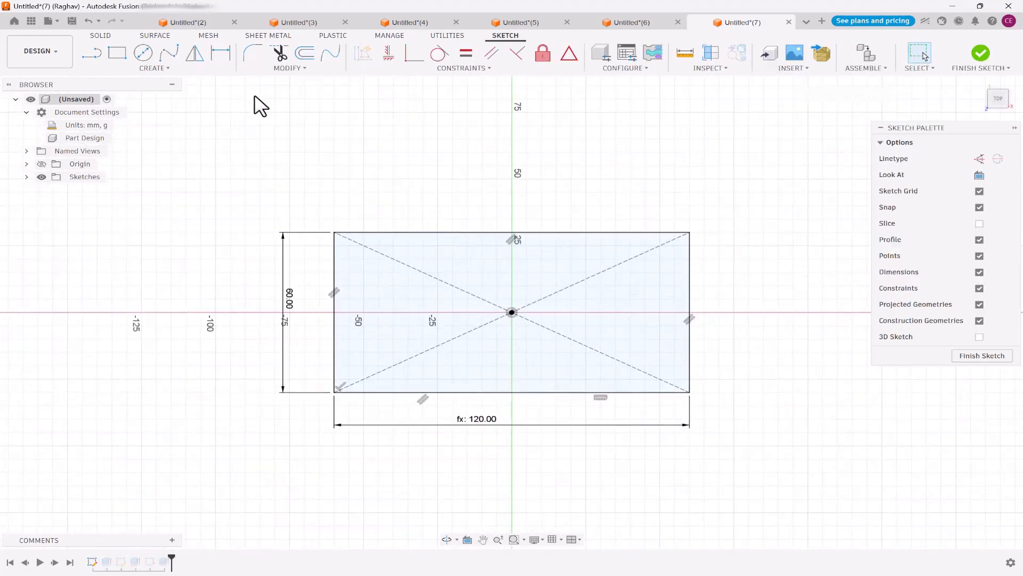
pyautogui.click(289, 69)
pyautogui.click(277, 179)
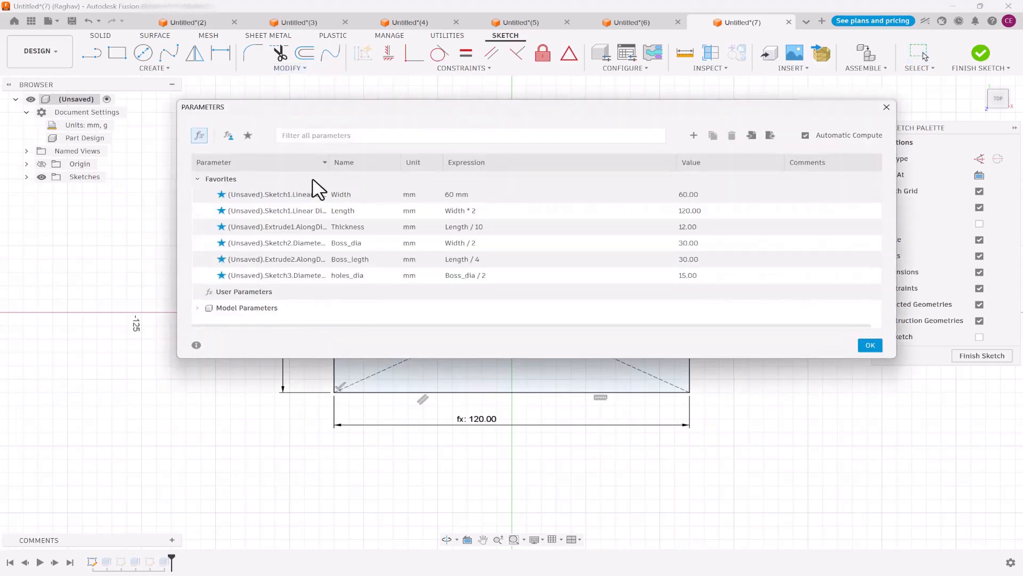
# Set the Width parameter to 100 mm and finish the sketch to update the linked plate and boss.
pyautogui.click(453, 194)
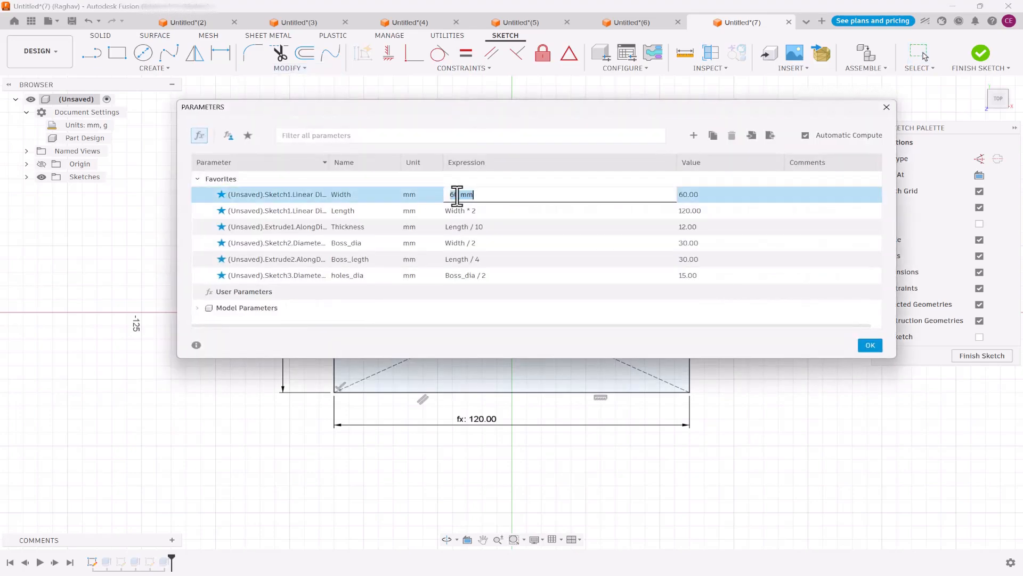
pyautogui.click(458, 195)
pyautogui.write('10')
pyautogui.click(869, 346)
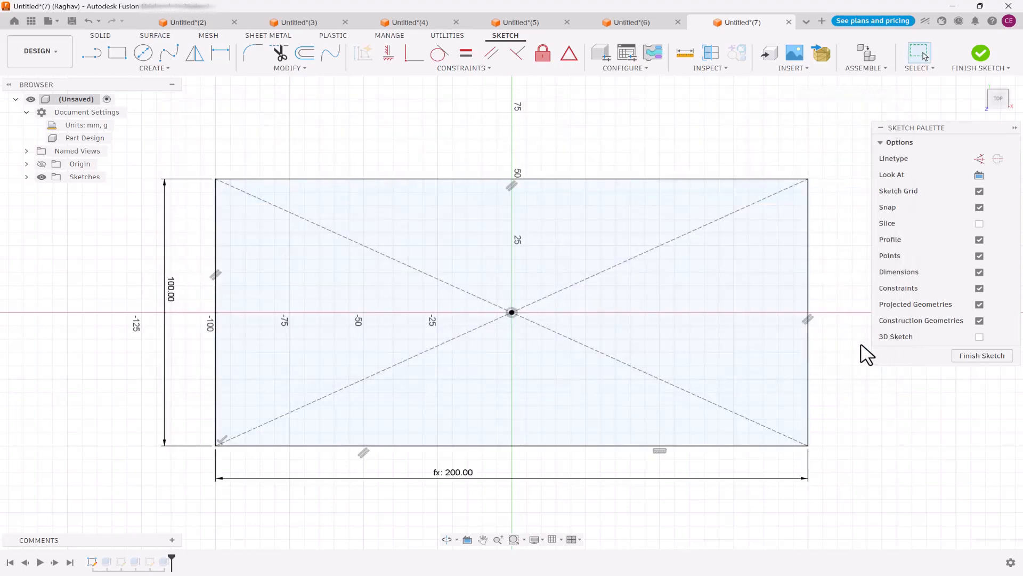
pyautogui.click(981, 356)
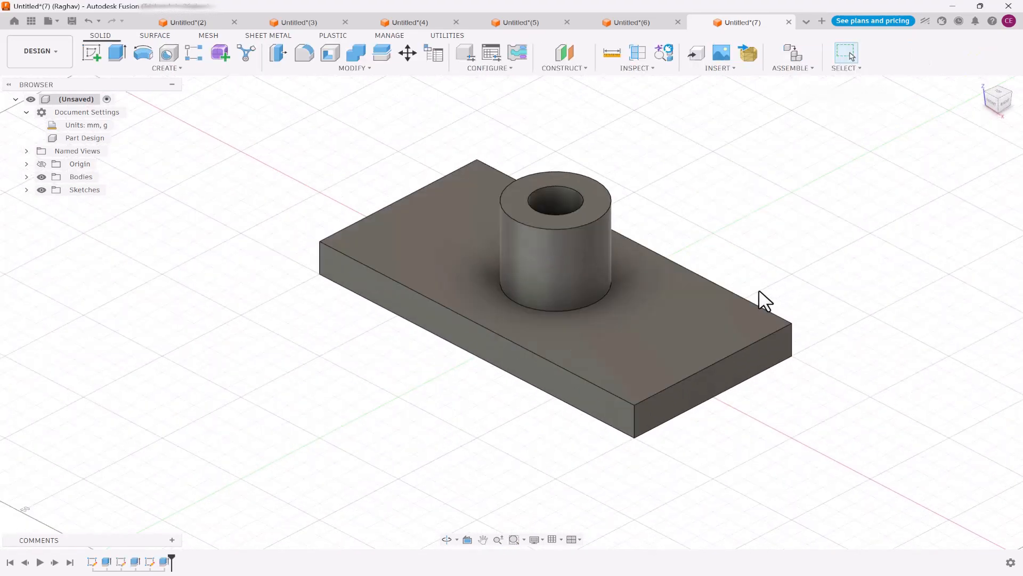
pyautogui.scroll(5, 761, 297)
pyautogui.scroll(2, 782, 320)
pyautogui.scroll(-8, 740, 343)
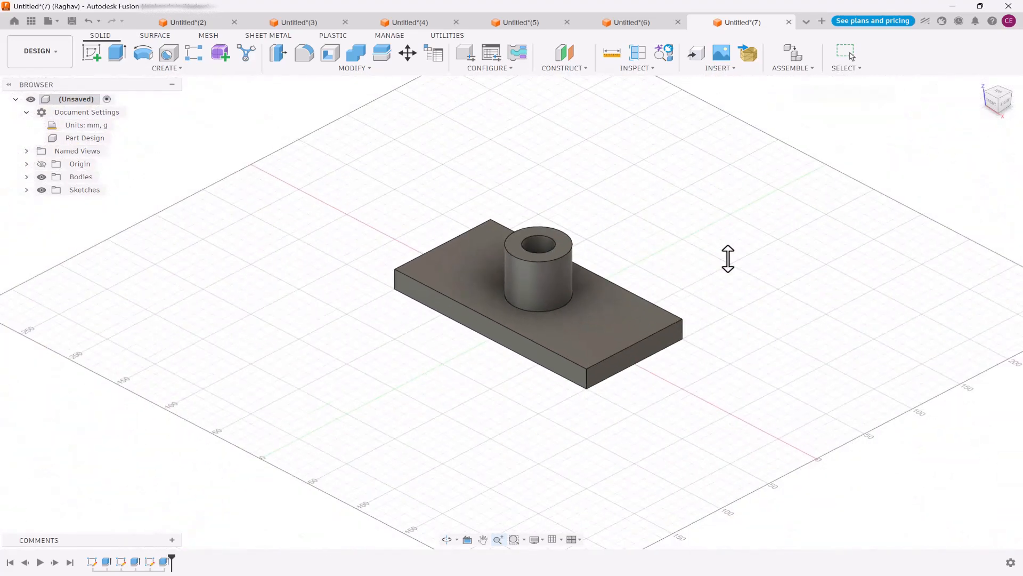
pyautogui.scroll(3, 726, 256)
pyautogui.moveTo(728, 278); pyautogui.dragTo(702, 272, button='middle')
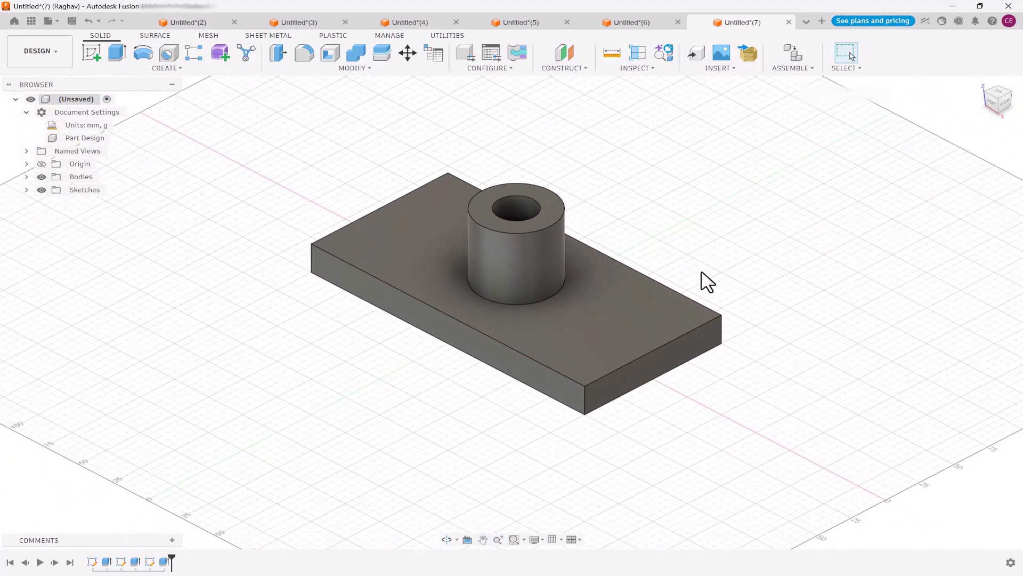